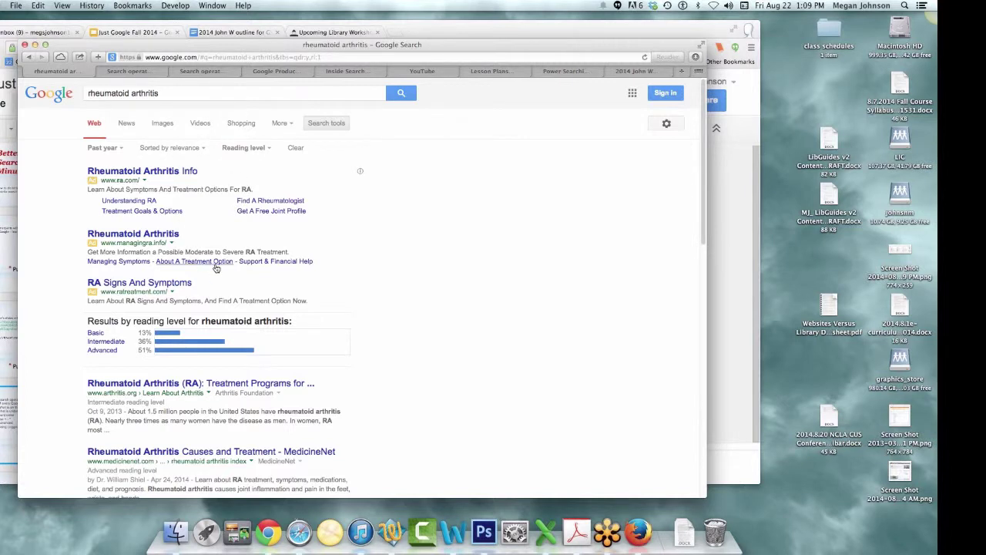
# - Try the Verbatim reading-level filter, then clear all search filters on the rheumatoid arthritis results
pyautogui.click(267, 149)
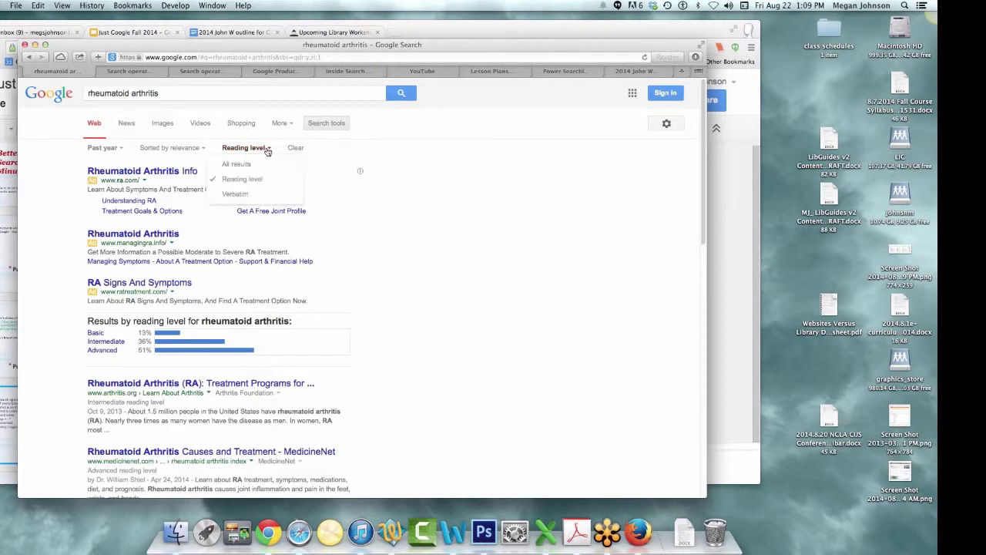
pyautogui.click(235, 194)
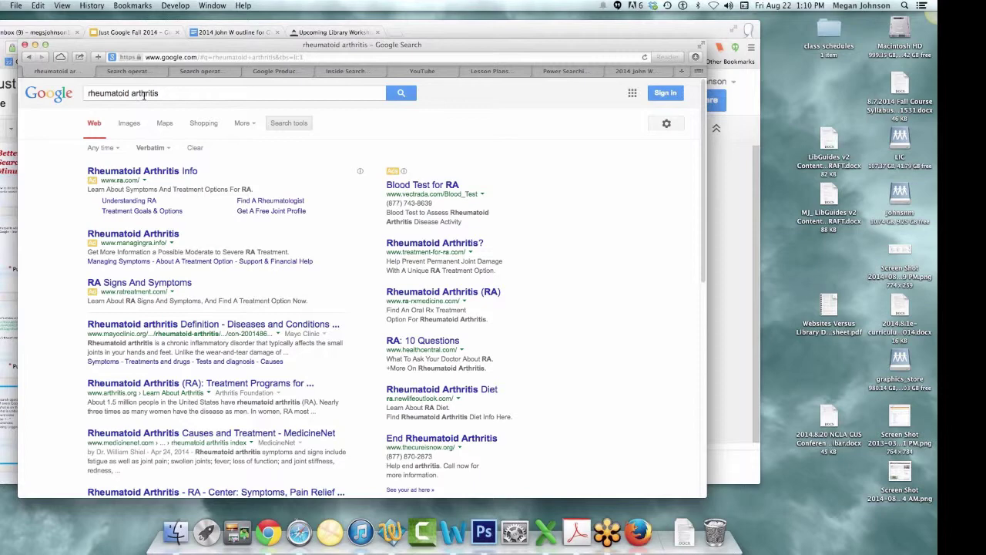
pyautogui.click(195, 148)
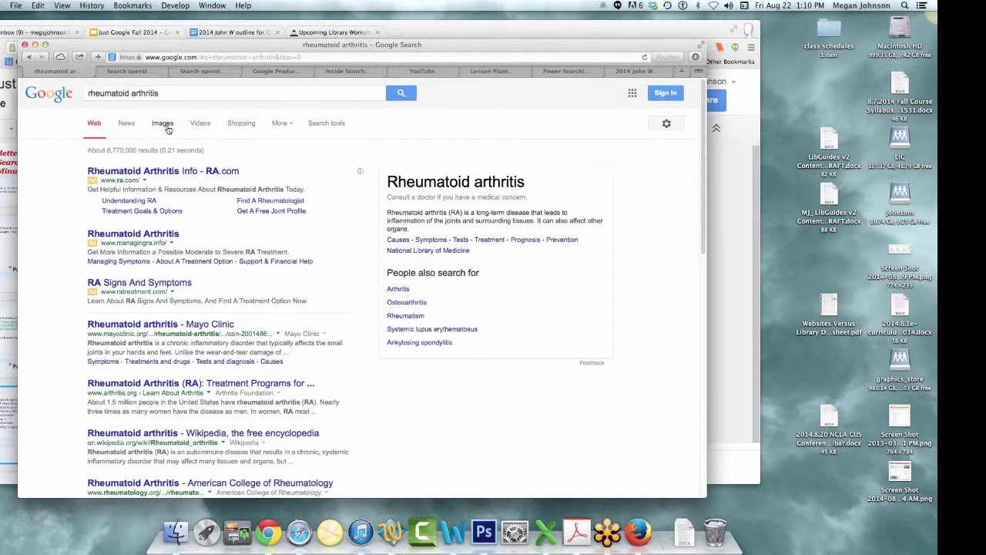
# - Switch to Image results and set the Usage rights filter to Labeled for reuse
pyautogui.click(164, 123)
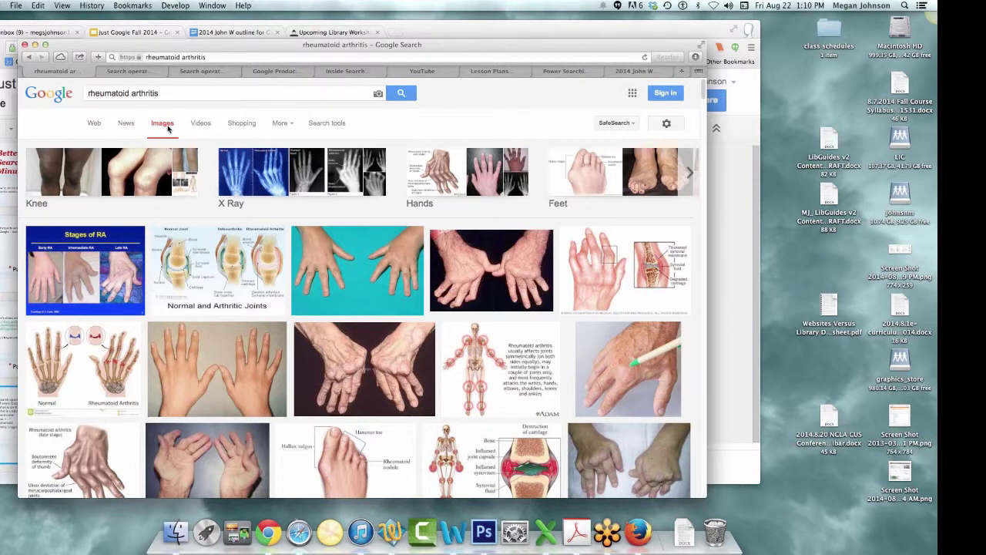
pyautogui.click(292, 128)
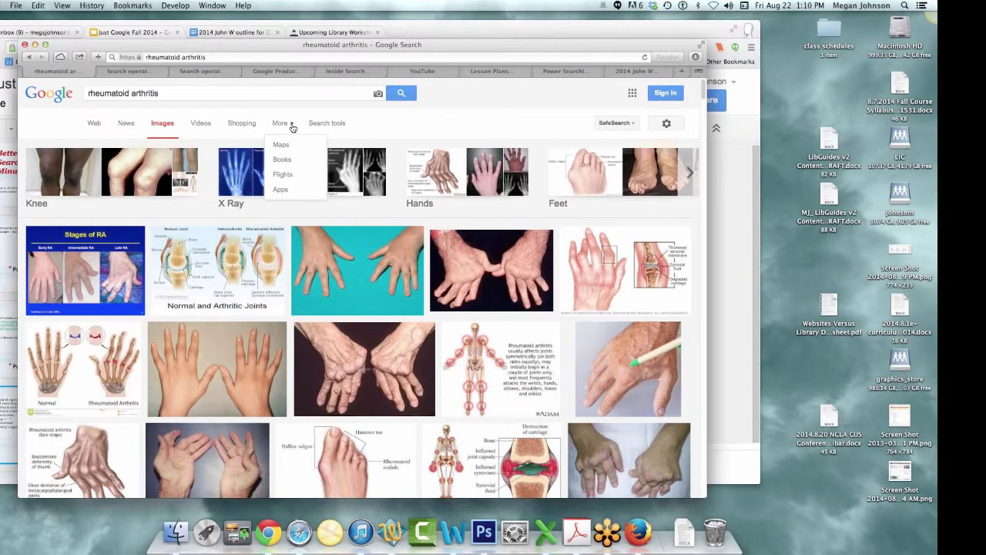
pyautogui.click(319, 125)
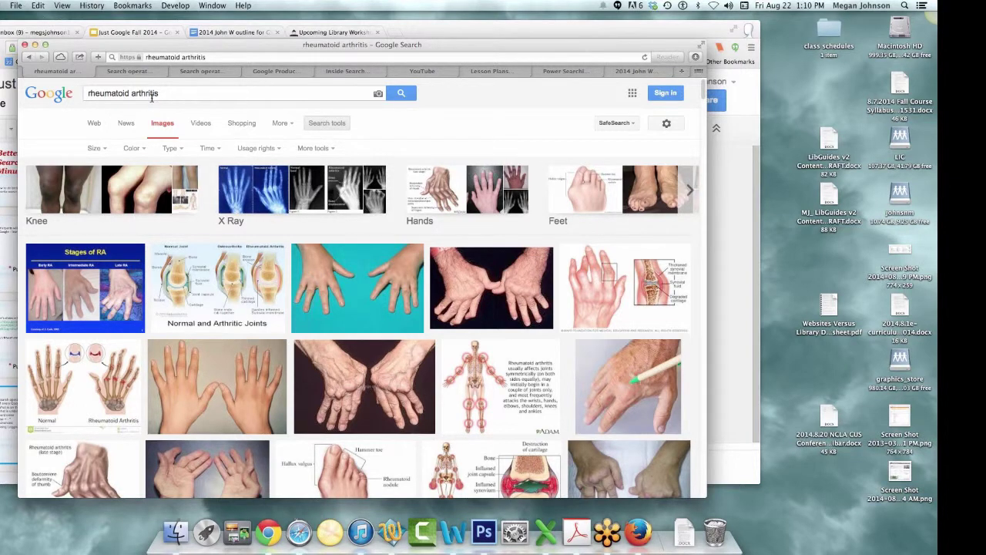
pyautogui.click(326, 151)
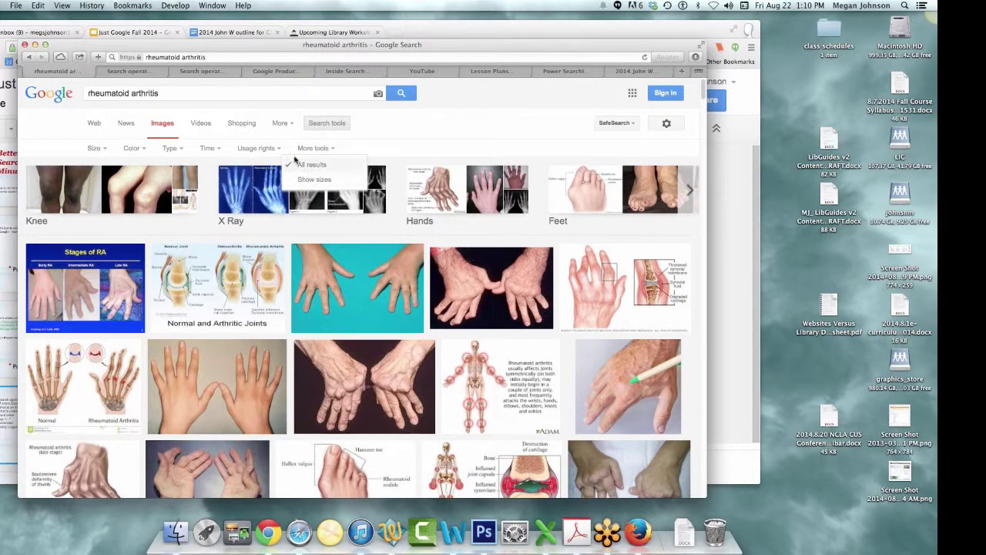
pyautogui.click(259, 149)
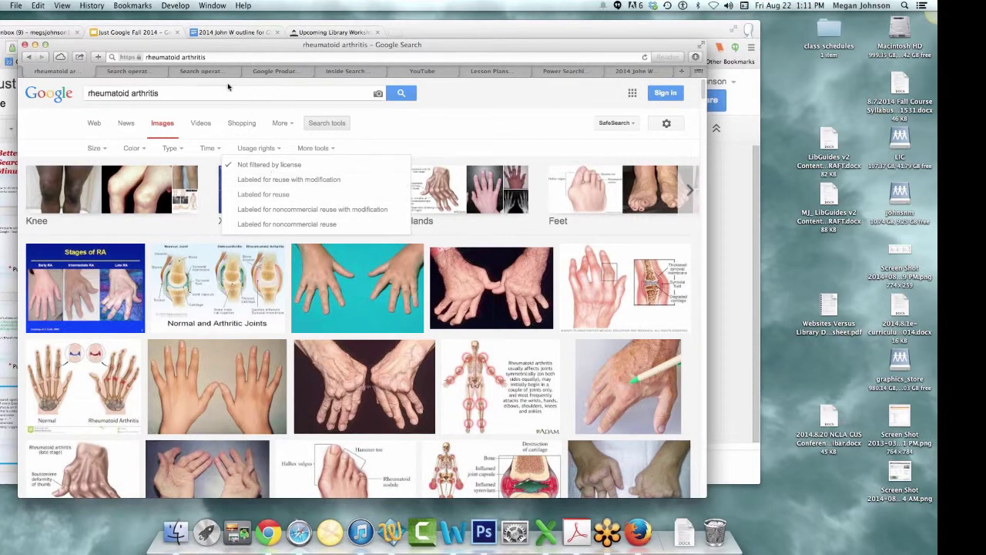
pyautogui.click(276, 195)
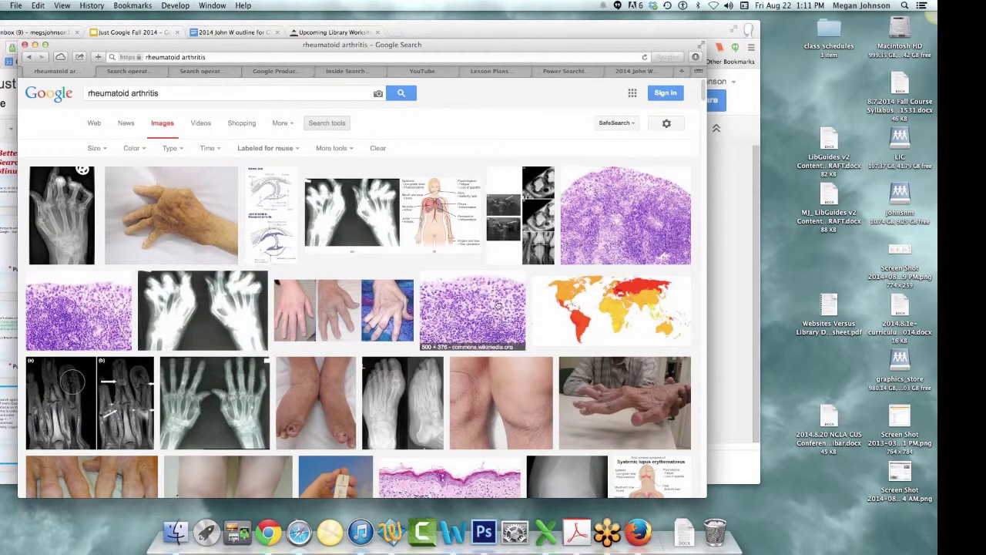
# - View the hand X-ray's Wikimedia Commons source page and its full-size image
pyautogui.click(376, 236)
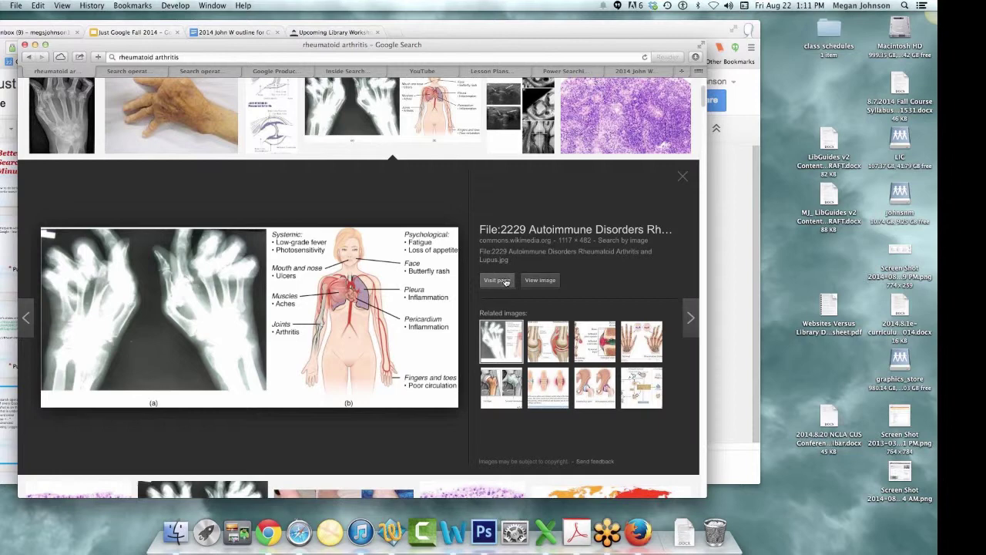
pyautogui.click(506, 281)
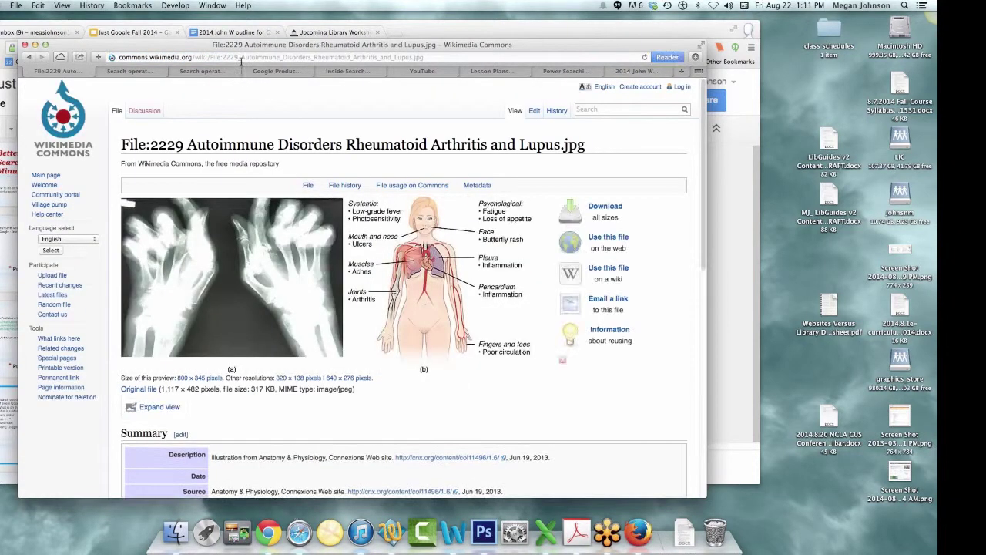
pyautogui.click(275, 287)
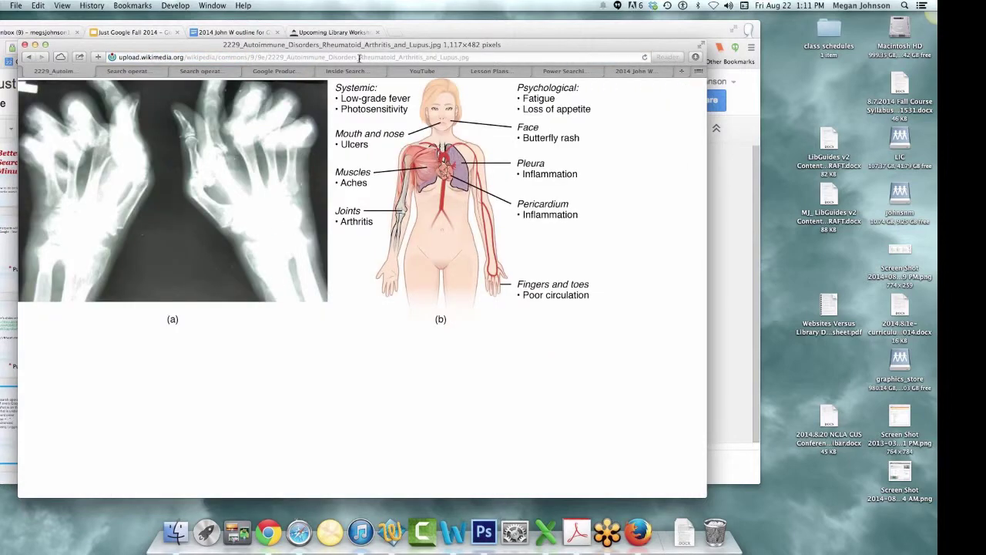
# - Go to the Google home page via the address bar
pyautogui.click(359, 58)
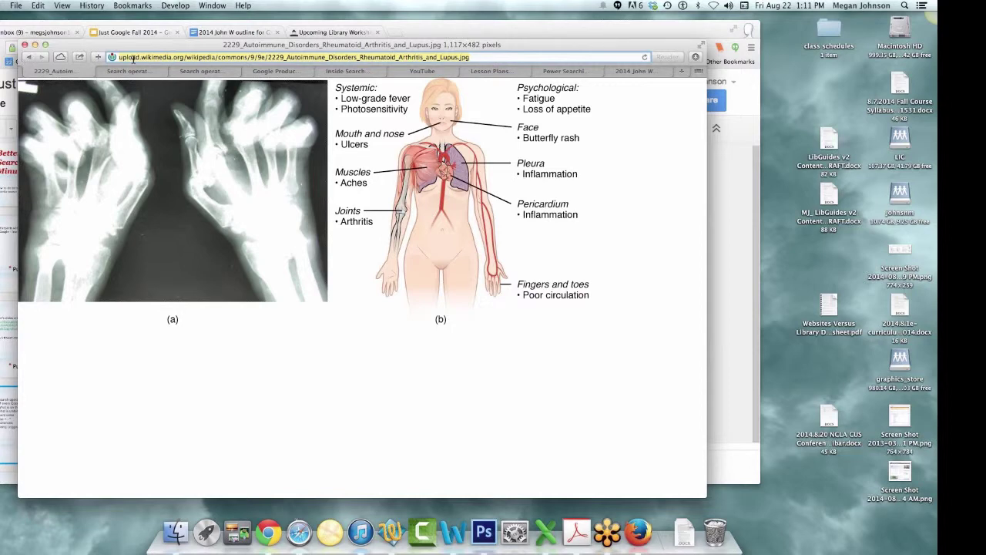
pyautogui.write('google.com')
pyautogui.press('Return')
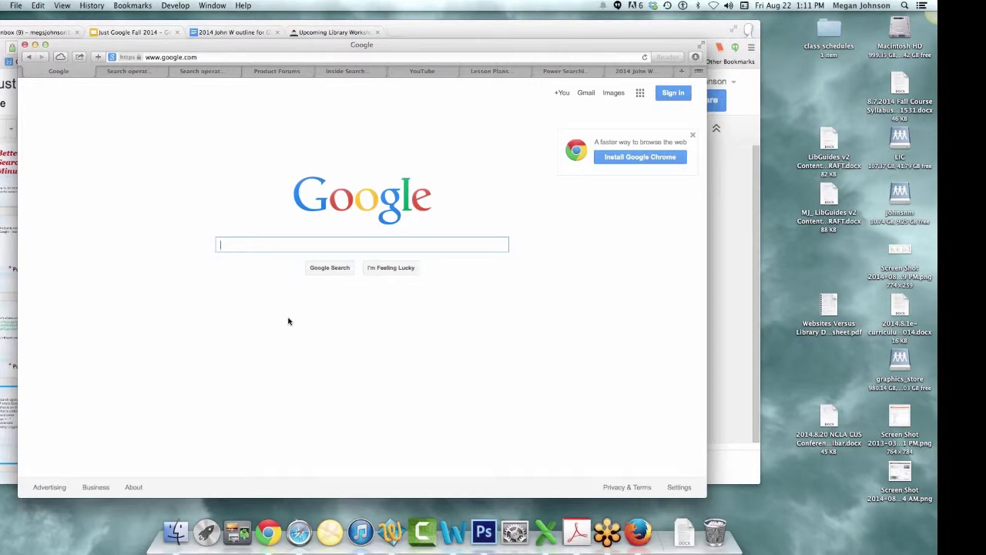
# - Search for 'rheumatoid arthritis' and switch to the News results (about 6,710)
pyautogui.write('rheumatoid arthritis')
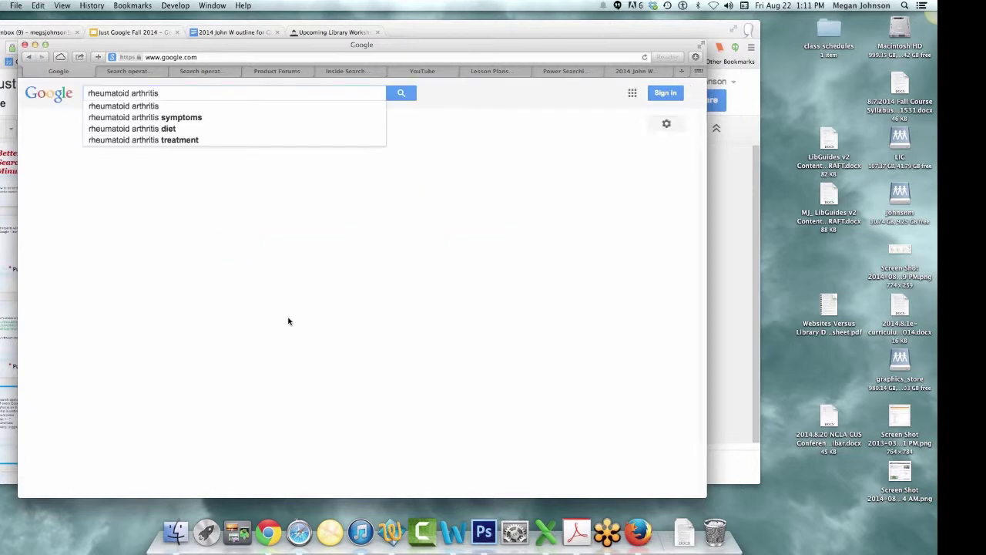
pyautogui.click(403, 95)
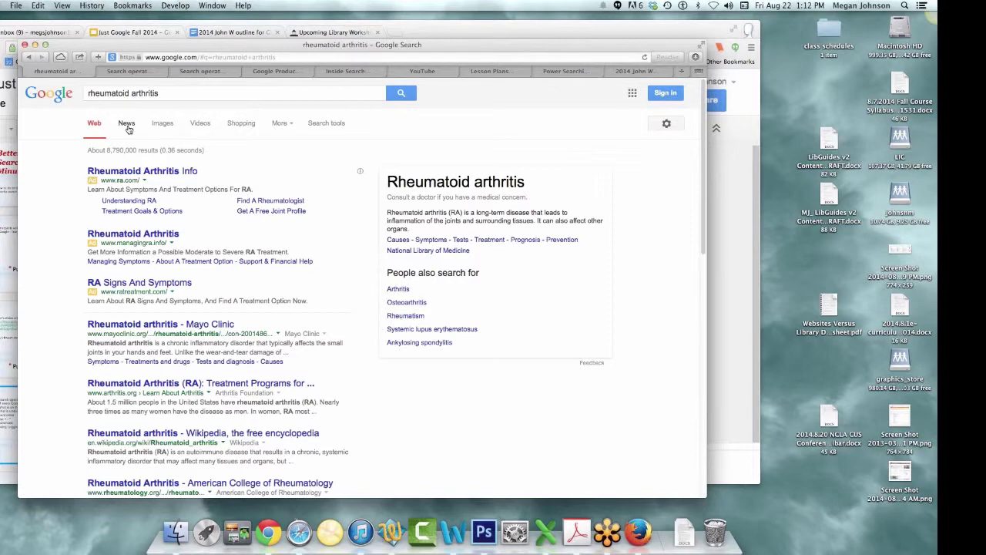
pyautogui.click(127, 123)
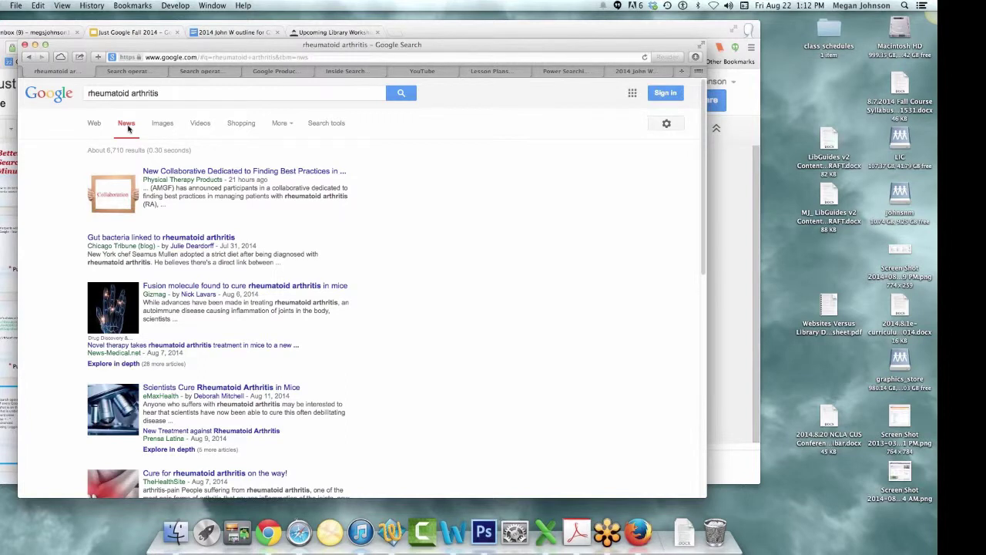
# - Limit the news results to Past 24 hours and sort them by date
pyautogui.click(290, 127)
pyautogui.click(326, 125)
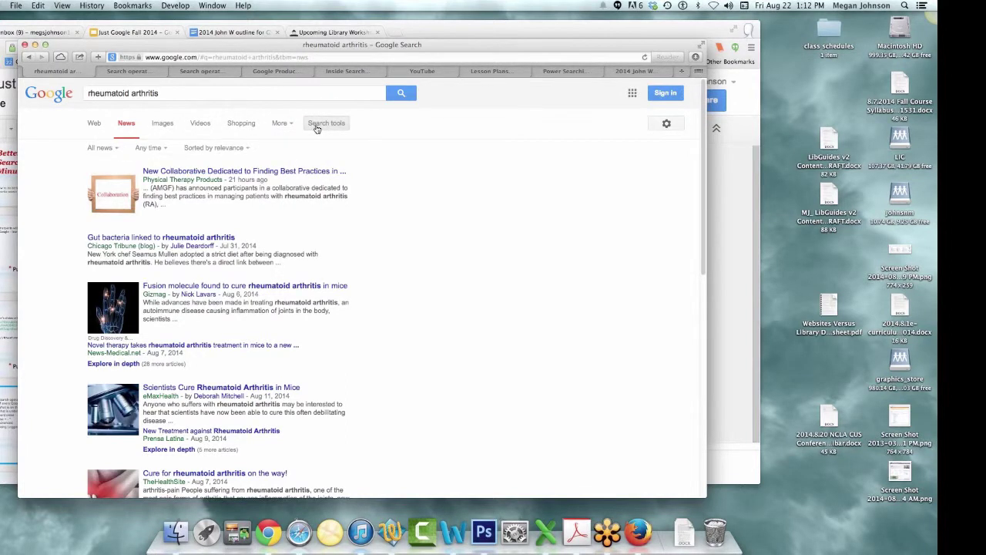
pyautogui.click(158, 148)
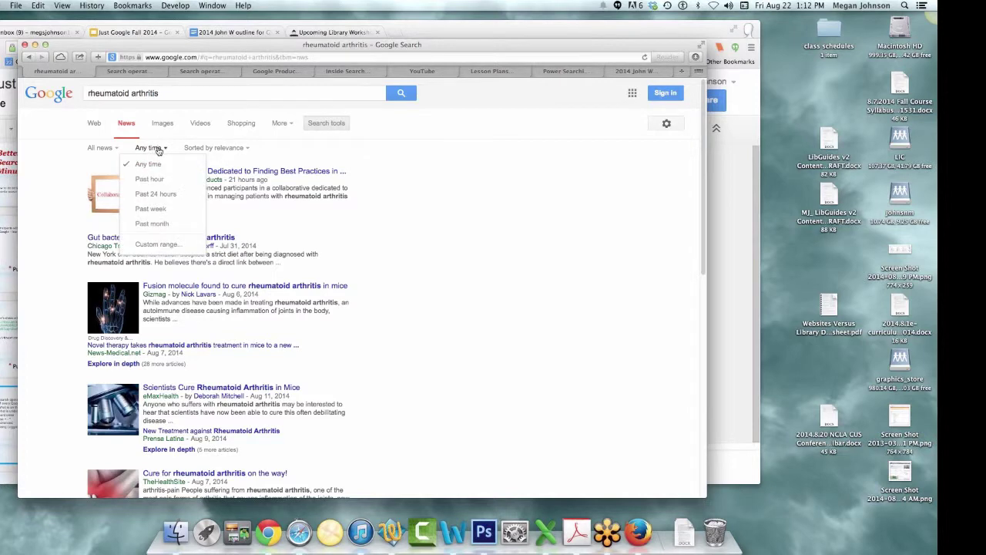
pyautogui.click(160, 198)
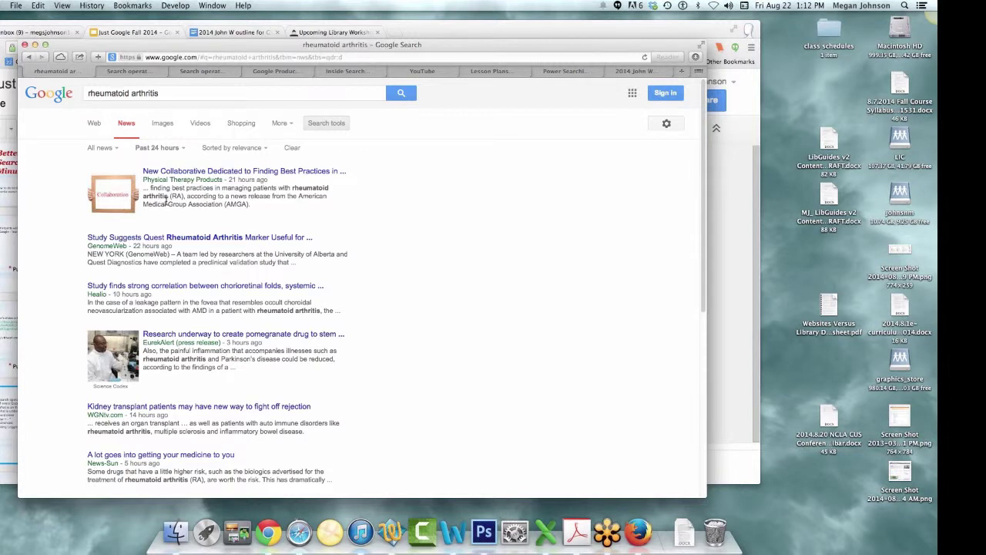
pyautogui.click(265, 148)
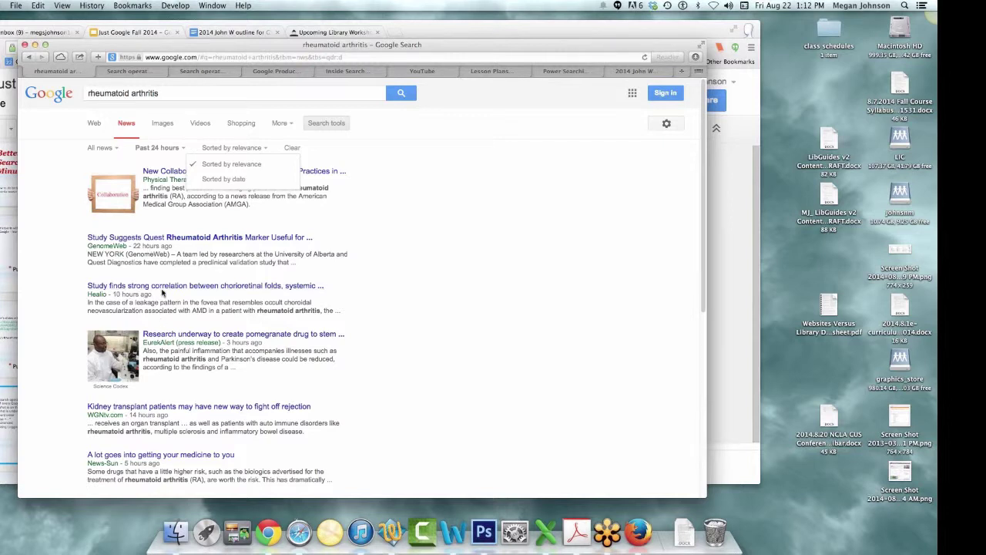
pyautogui.click(244, 181)
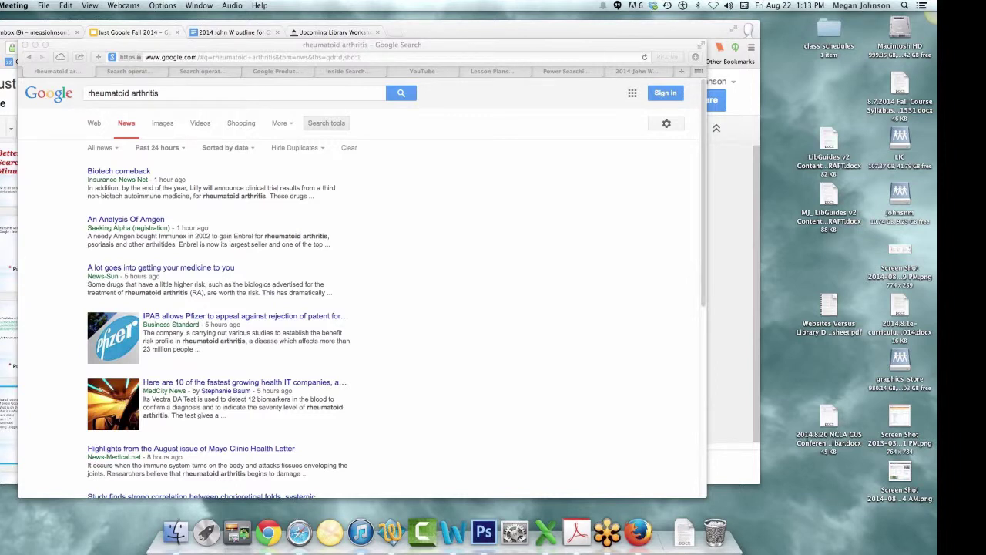
# - Check the Hide Duplicates options and close them without changing anything
pyautogui.click(306, 151)
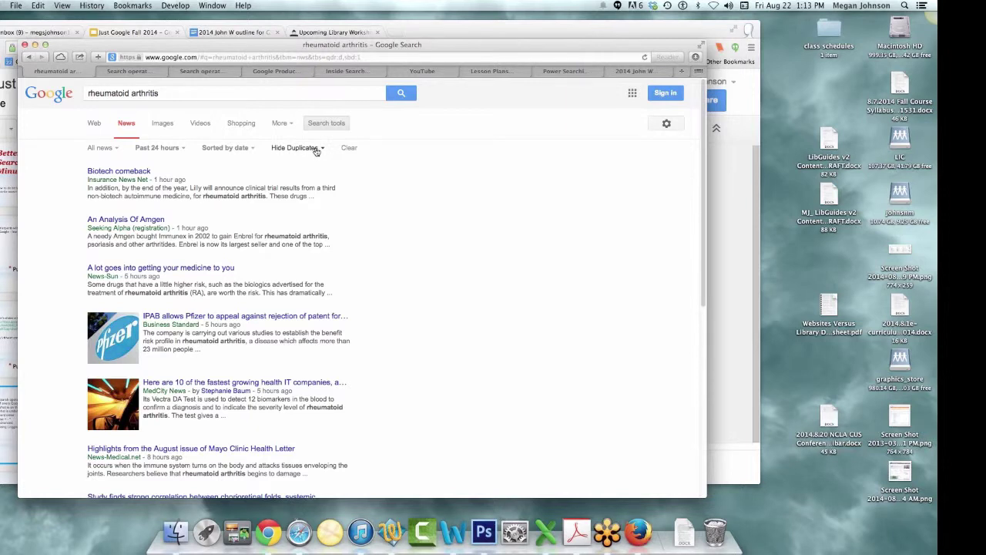
pyautogui.click(316, 151)
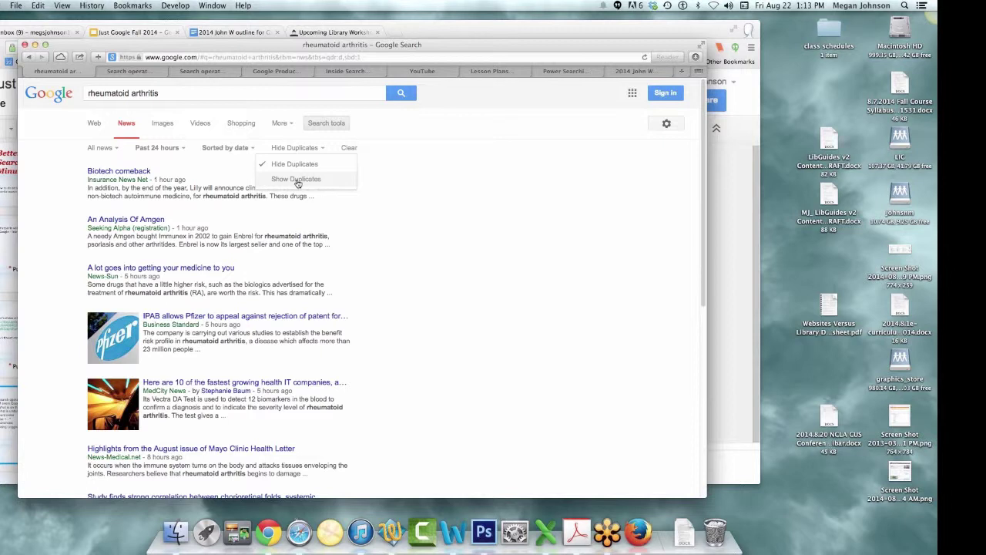
pyautogui.click(379, 190)
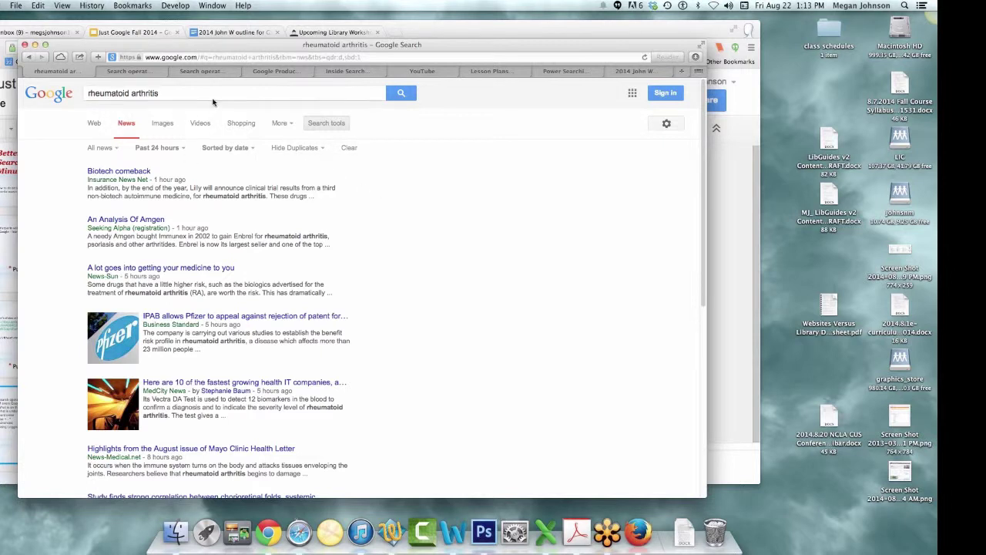
# - Return to the Google home page by entering google.com in the address bar
pyautogui.click(175, 58)
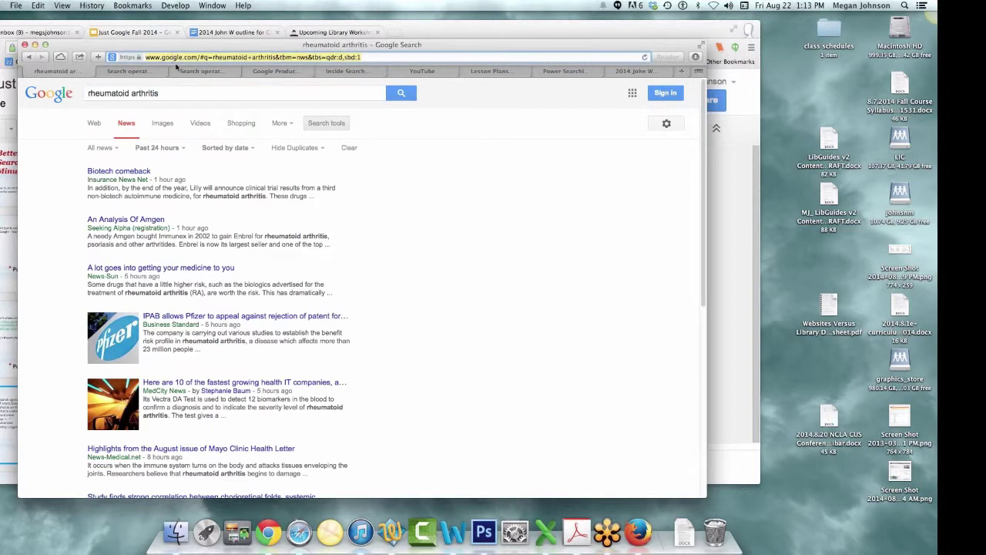
pyautogui.write('google.com')
pyautogui.press('Return')
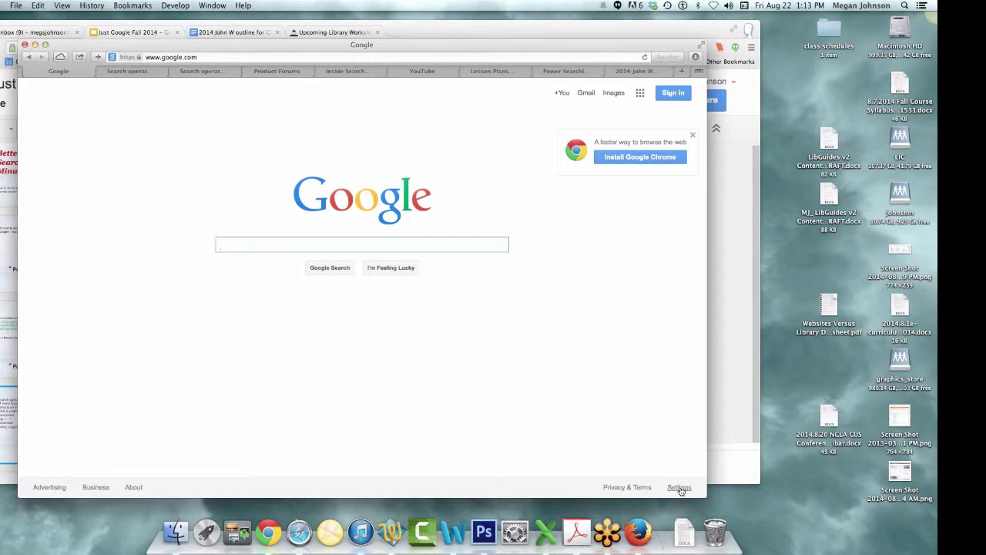
# - Open Search settings from the footer's Settings menu
pyautogui.click(678, 488)
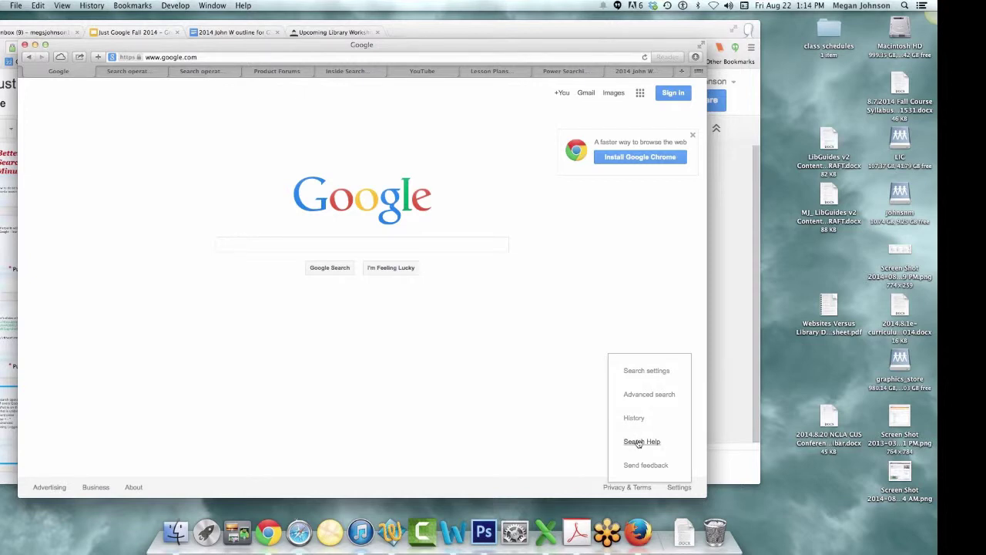
pyautogui.click(644, 373)
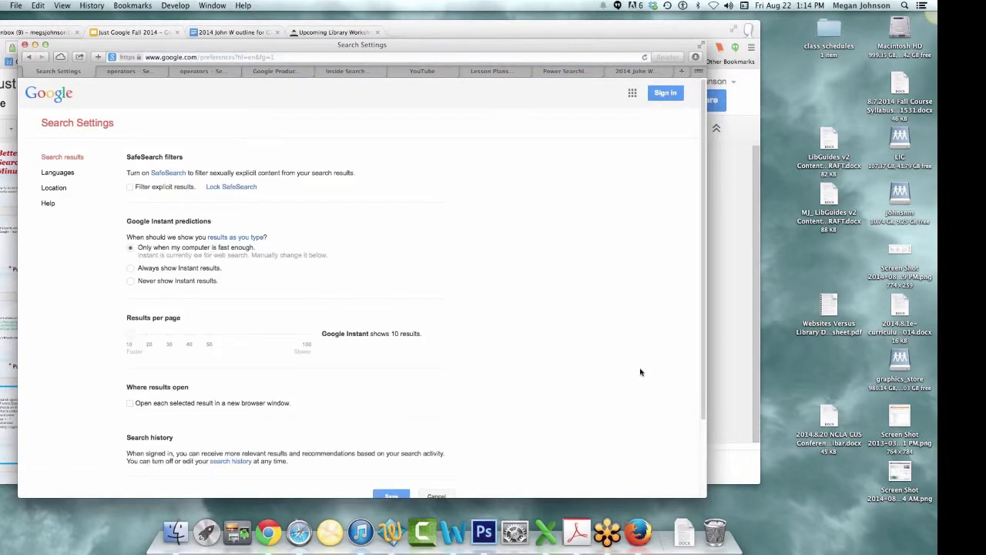
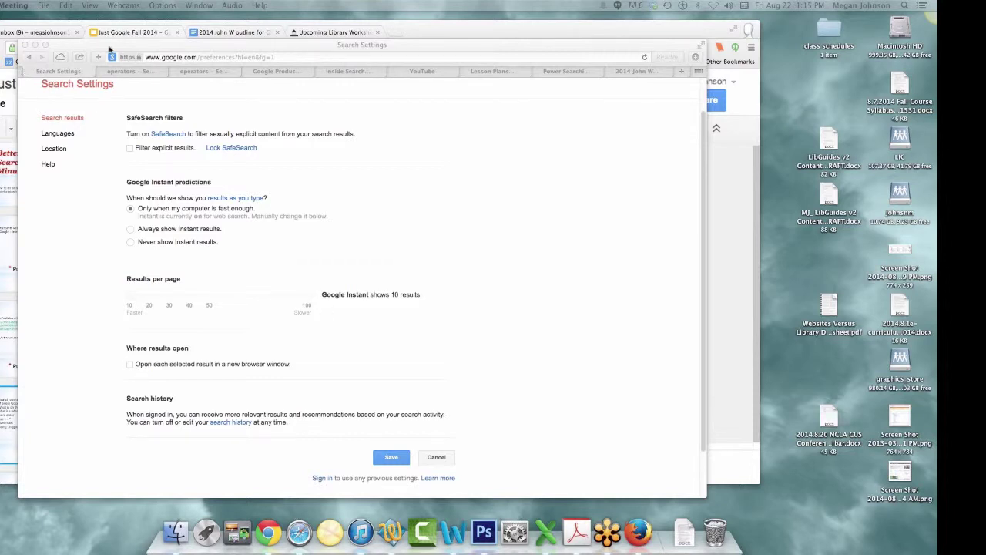
# - Return to the Google homepage, glance at Advanced Search via Settings, then go back
pyautogui.click(29, 57)
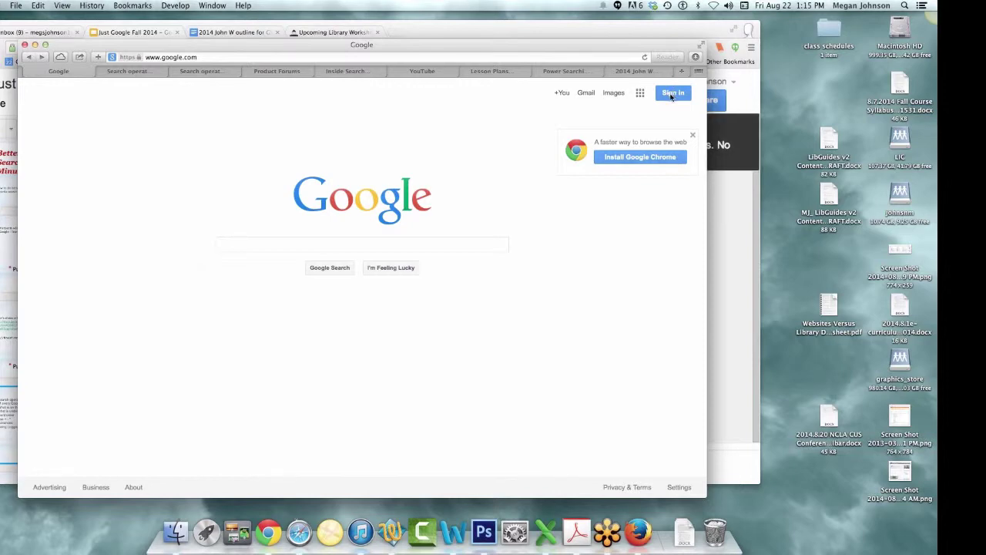
pyautogui.click(715, 102)
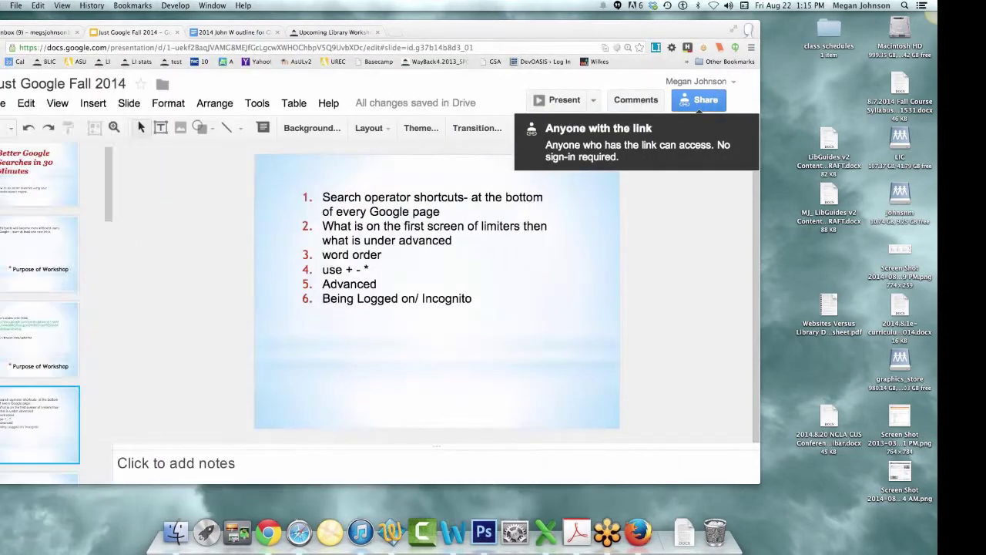
pyautogui.moveTo(246, 40); pyautogui.dragTo(616, 44)
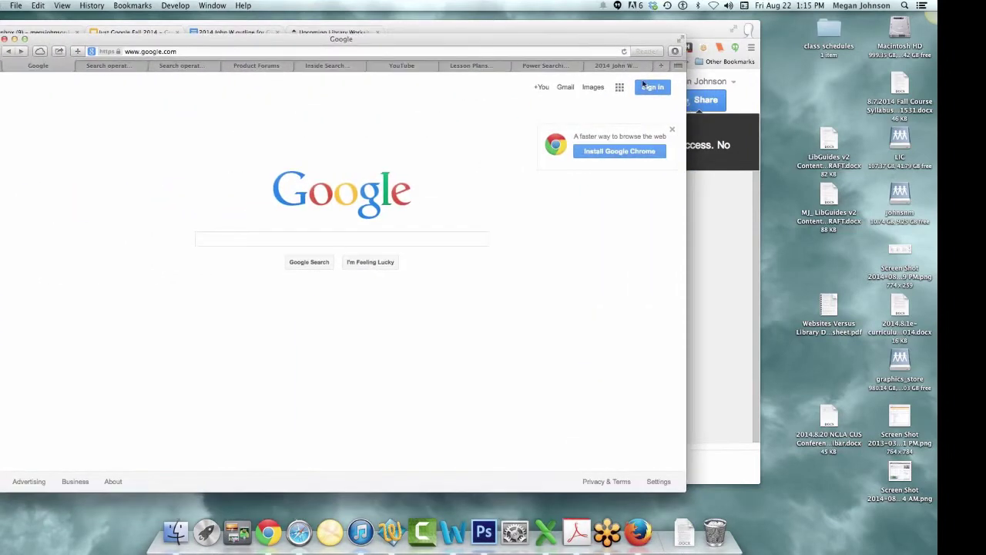
pyautogui.click(660, 481)
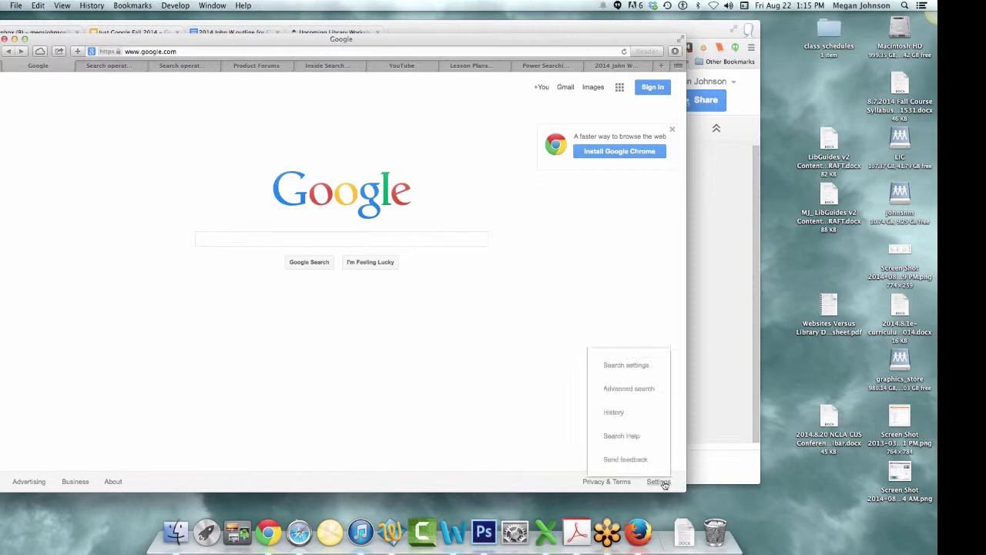
pyautogui.click(641, 393)
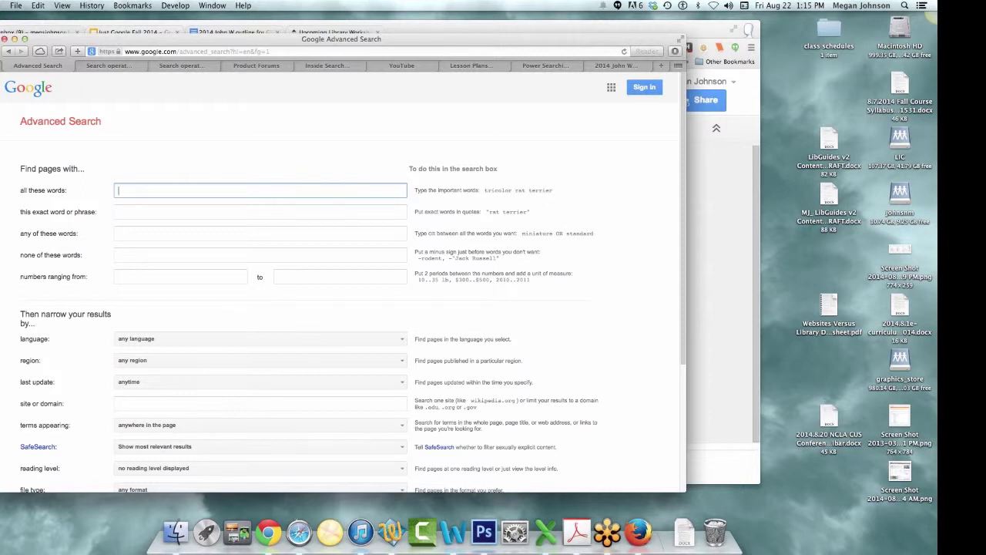
pyautogui.click(9, 52)
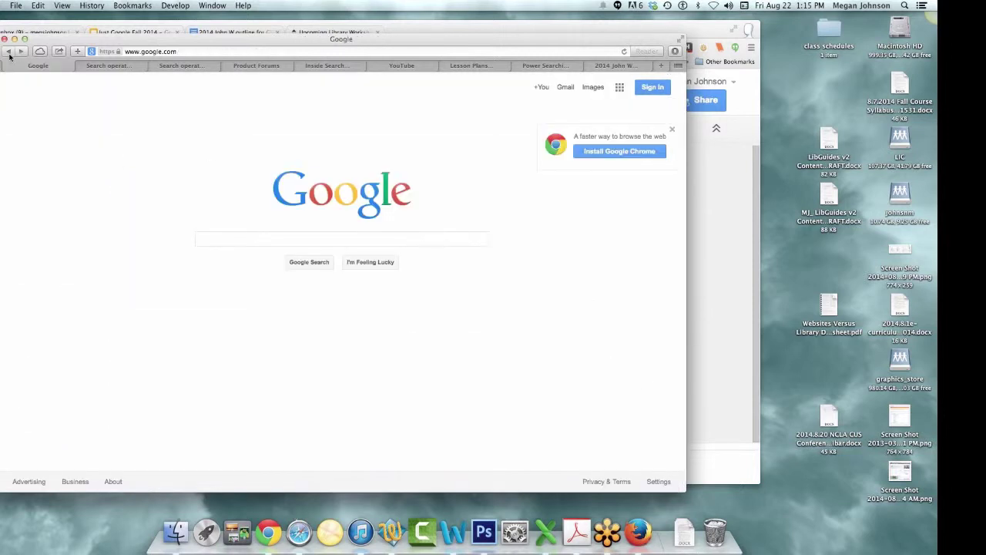
# - Search for 'TELSA' and get Tesla results with the Tesla Motors panel
pyautogui.click(265, 238)
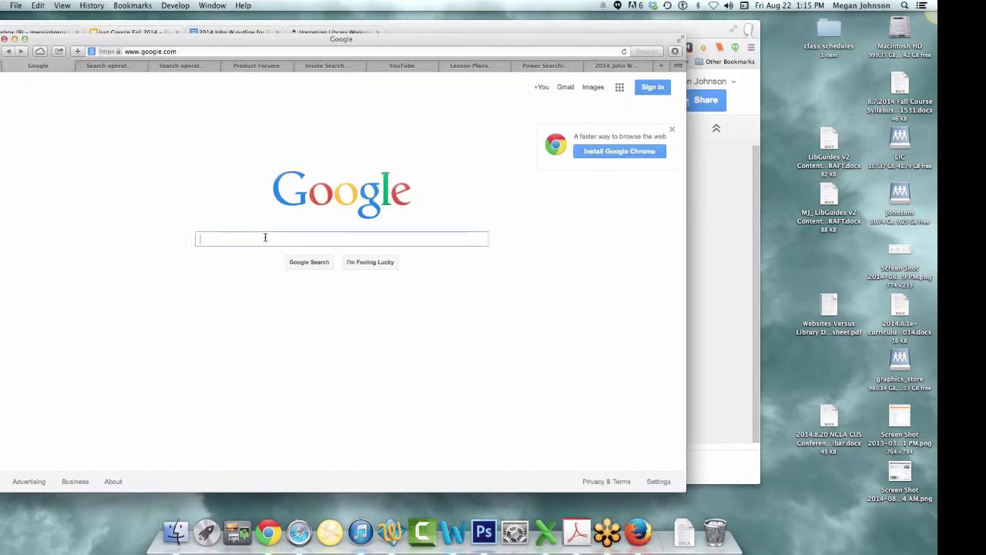
pyautogui.write('TELSA')
pyautogui.press('Return')
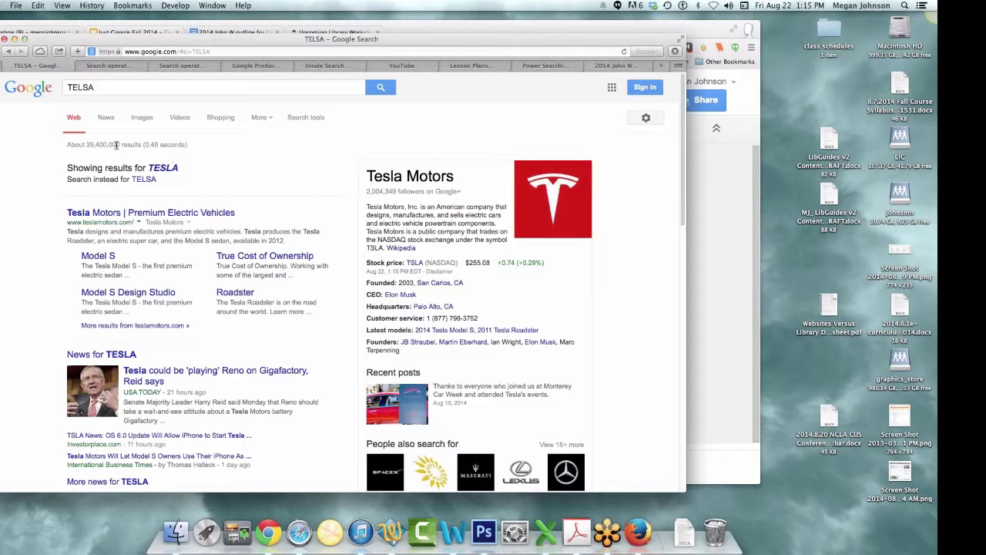
# - Open Advanced Search prefilled with the TESLA query
pyautogui.click(646, 118)
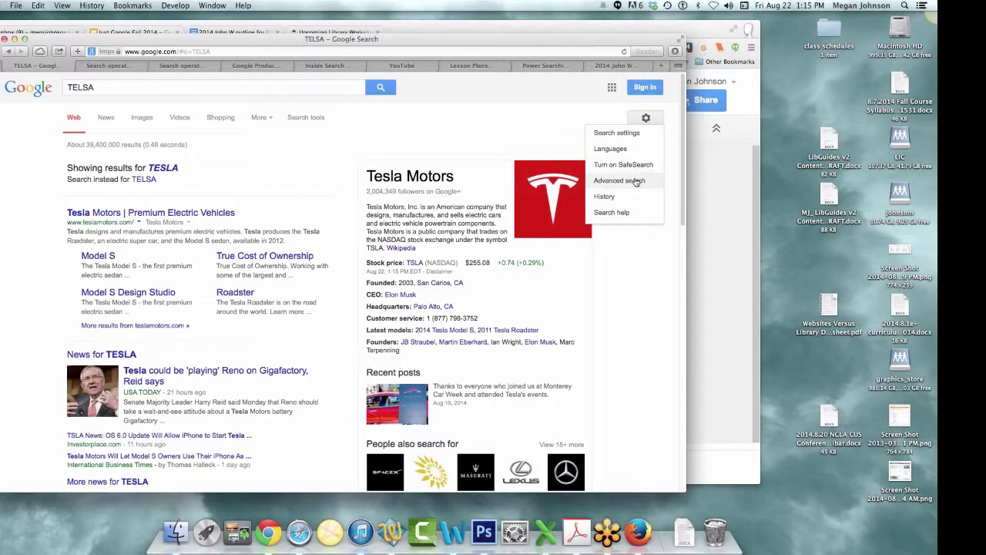
pyautogui.click(636, 181)
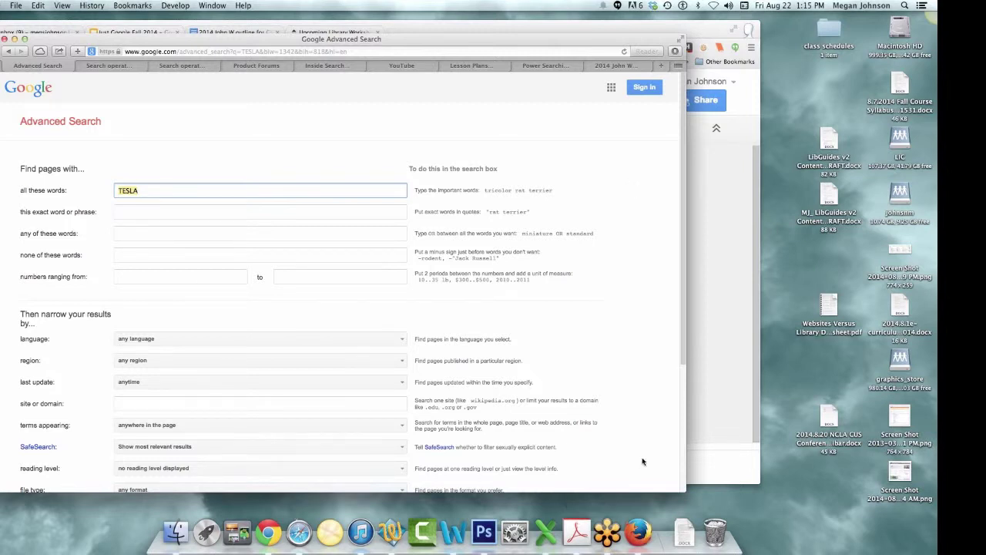
pyautogui.scroll(-5, 646, 461)
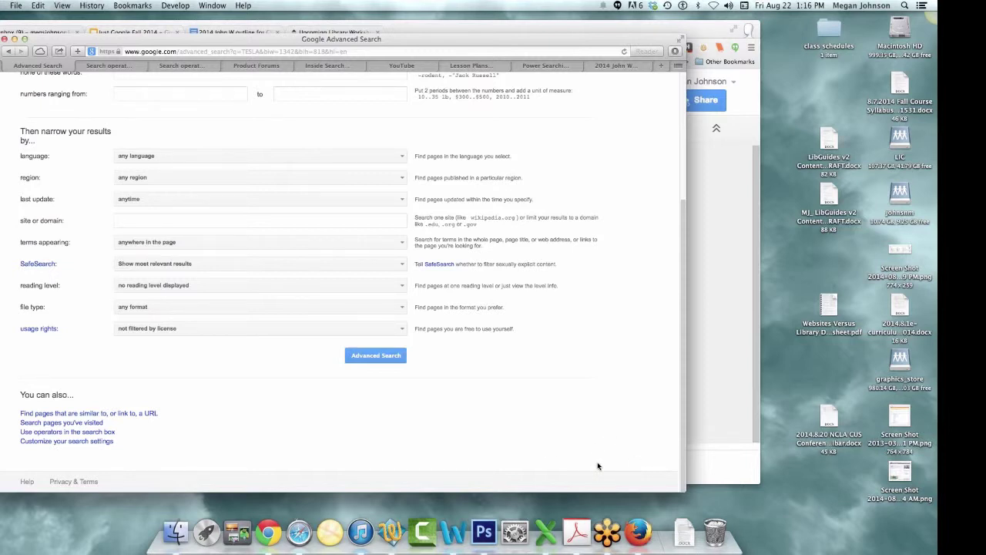
pyautogui.scroll(5, 598, 464)
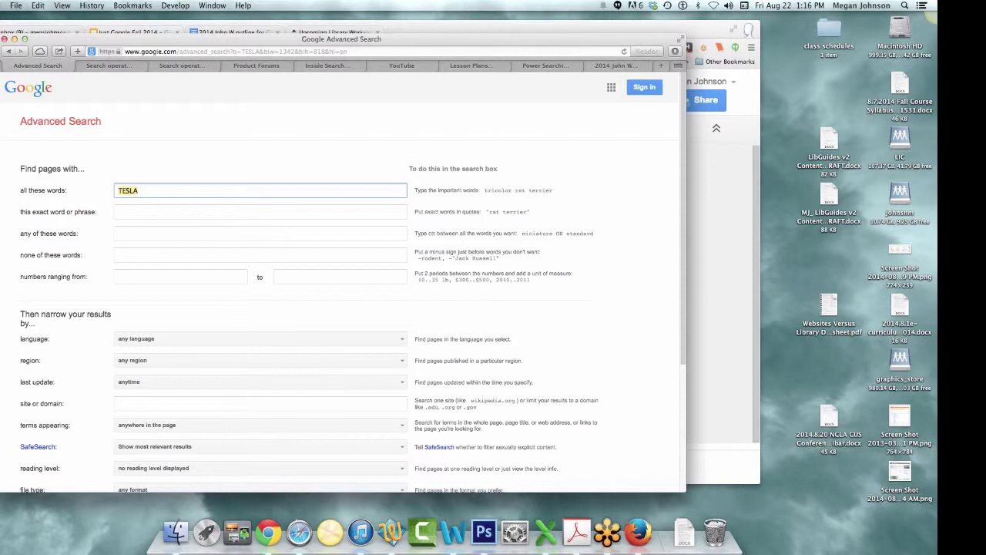
# - Enter 'wind turbine' as the exact phrase and add 'technology' to all these words
pyautogui.click(173, 191)
pyautogui.doubleClick(110, 191)
pyautogui.click(140, 213)
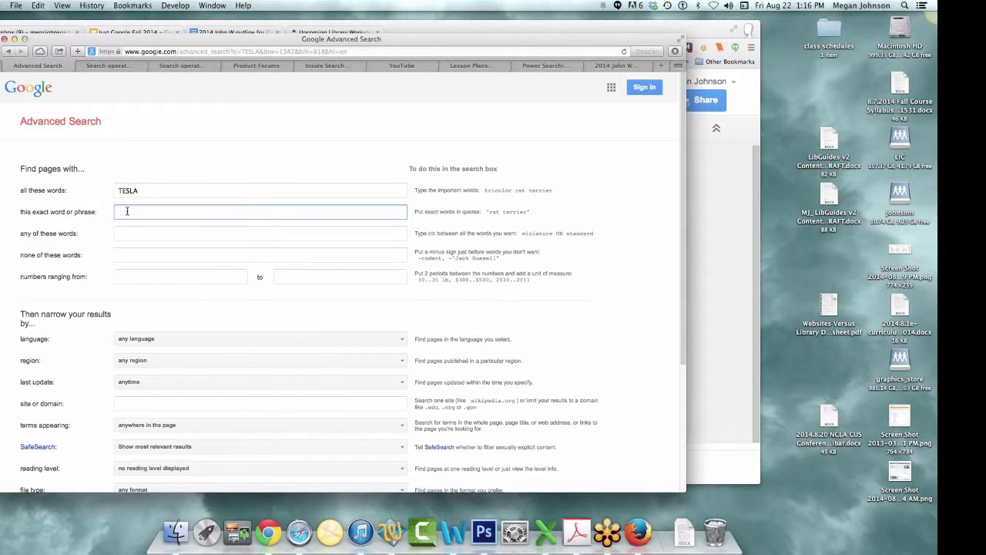
pyautogui.write('wind turbine')
pyautogui.click(177, 193)
pyautogui.write('te')
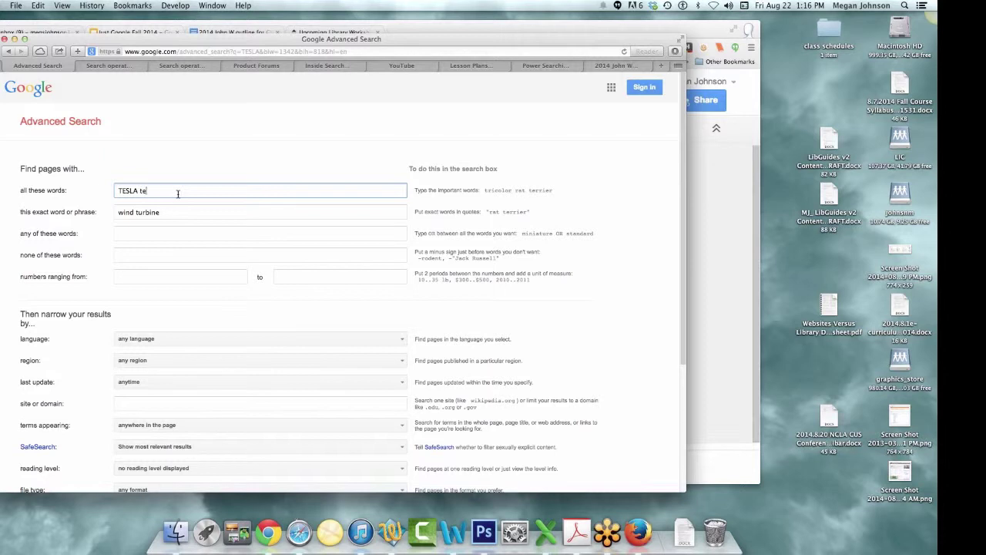
pyautogui.write('chology')
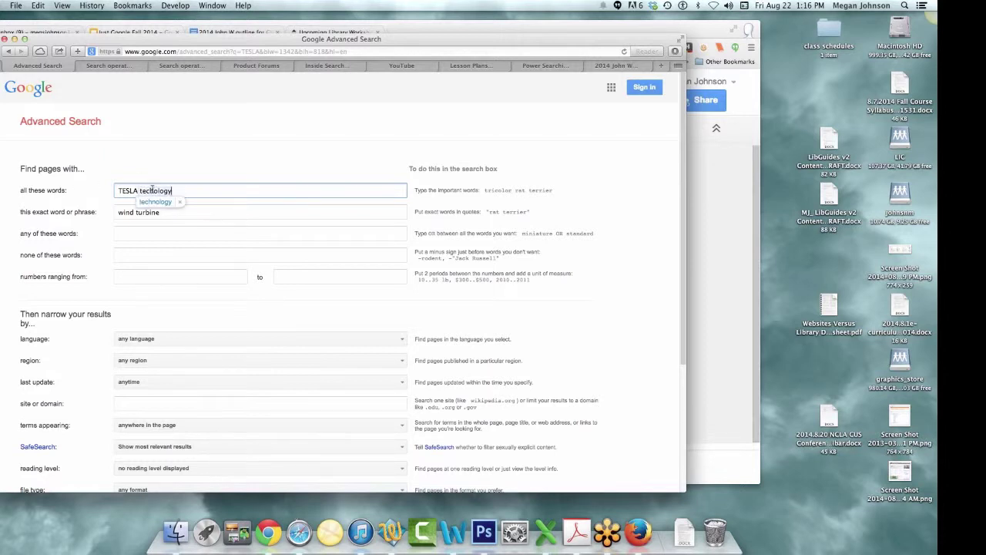
pyautogui.click(155, 204)
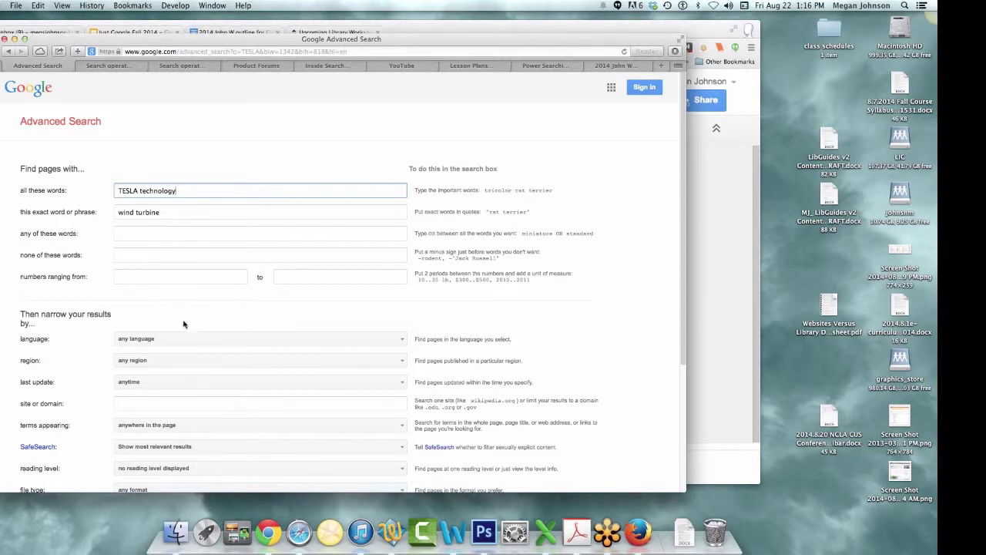
# - Limit the last update to pages from the past month
pyautogui.scroll(-1, 192, 339)
pyautogui.click(208, 380)
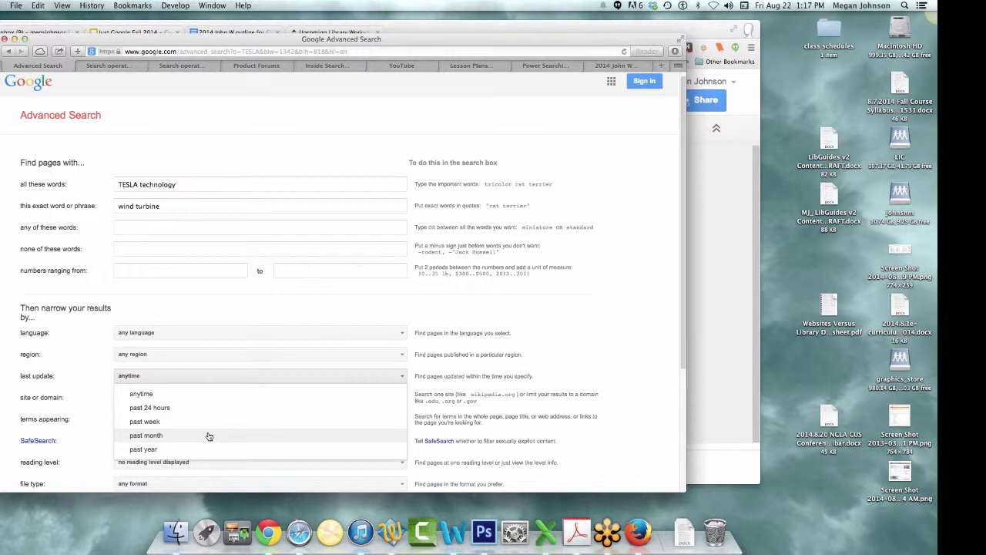
pyautogui.click(208, 436)
# - Keep the past-month limit and run the TESLA technology "wind turbine" advanced search
pyautogui.click(187, 375)
pyautogui.click(187, 377)
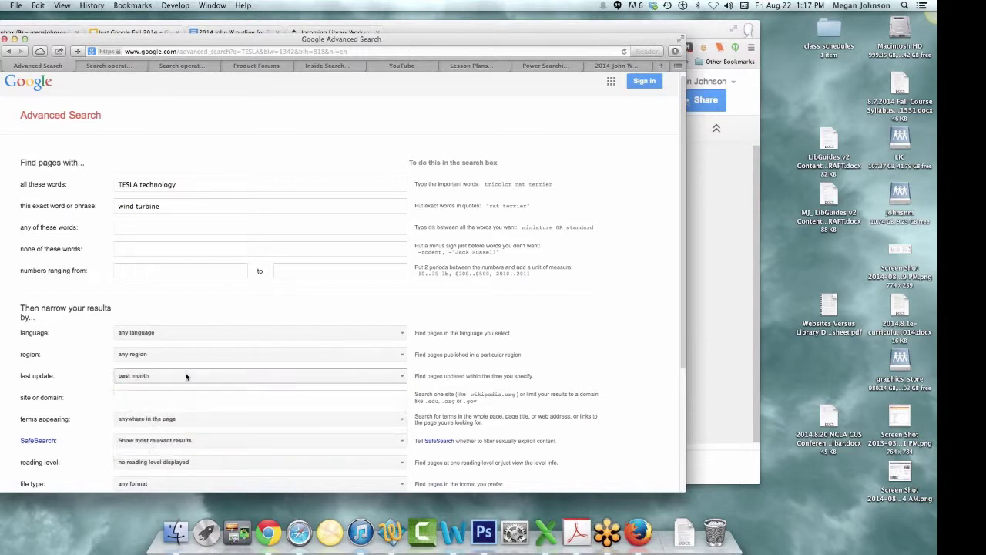
pyautogui.scroll(-2, 212, 384)
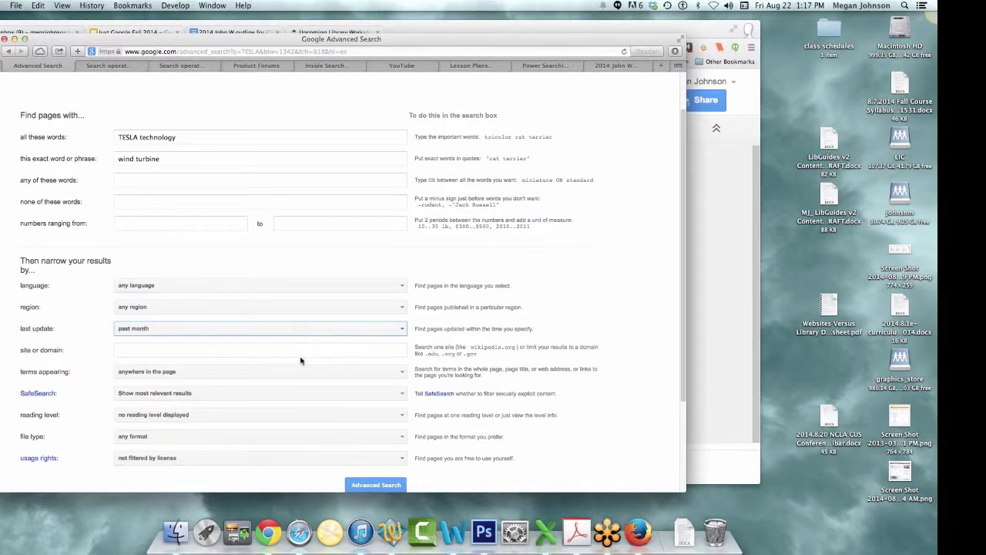
pyautogui.click(372, 484)
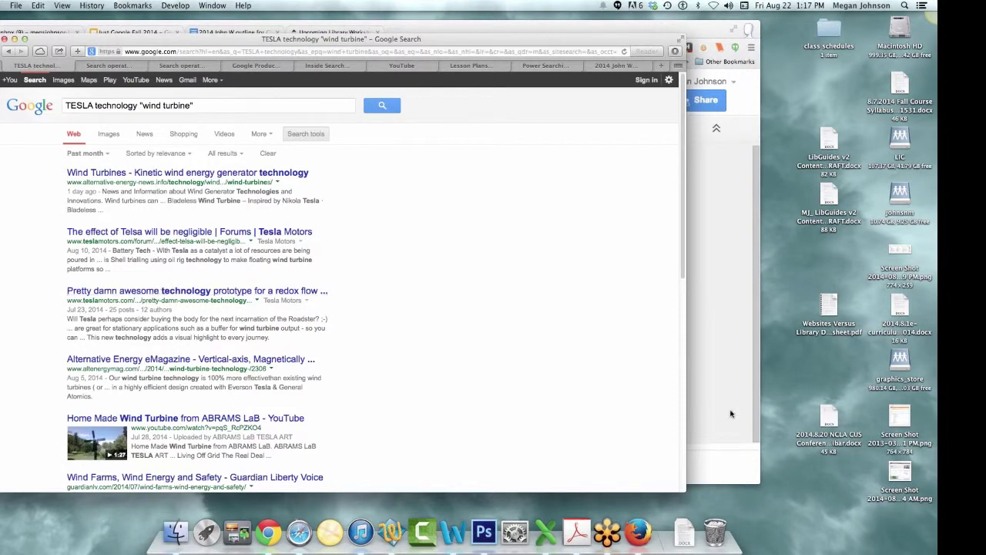
# - Rerun the TESLA technology "wind turbine" search so results reload beside ads like Siemens Wind Turbines
pyautogui.click(844, 409)
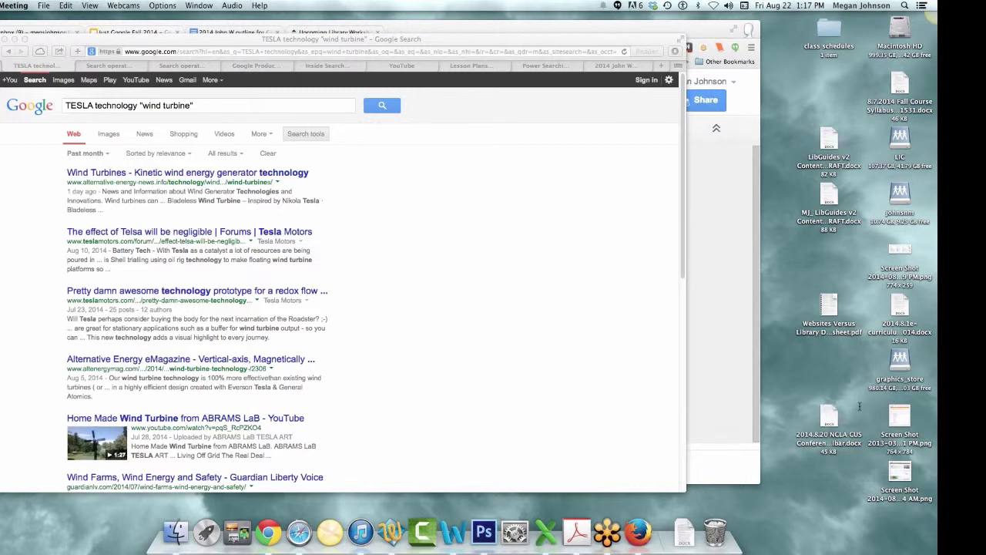
pyautogui.scroll(-1, 472, 394)
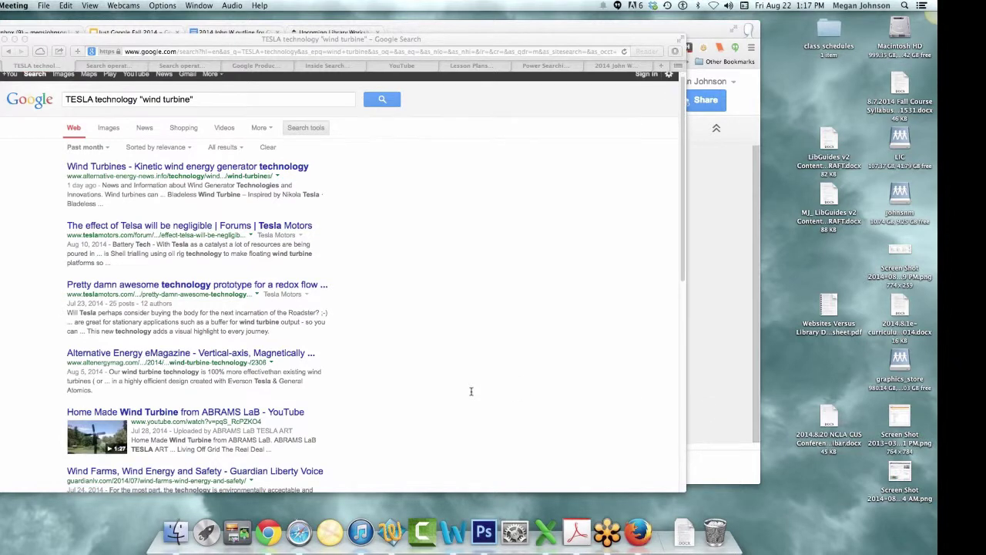
pyautogui.scroll(1, 471, 394)
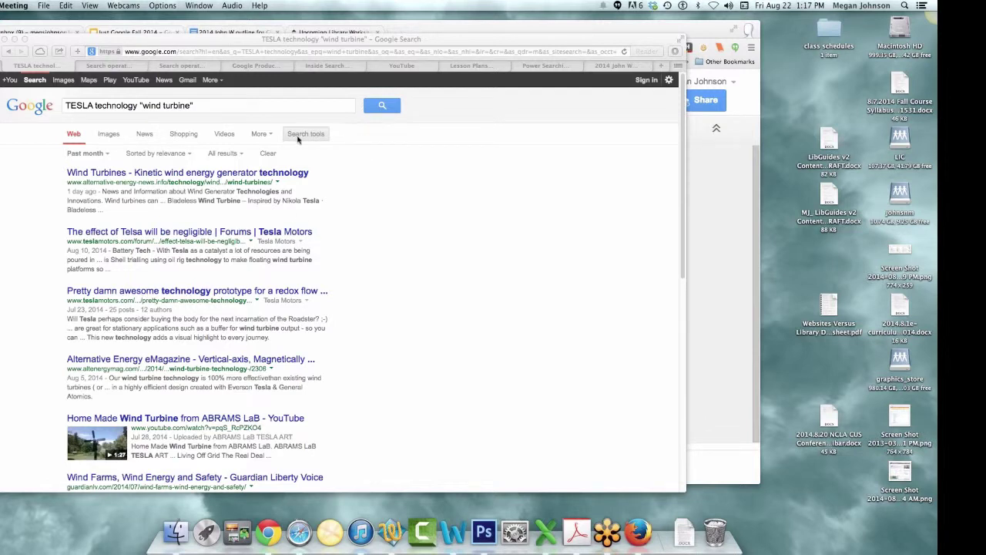
pyautogui.click(6, 52)
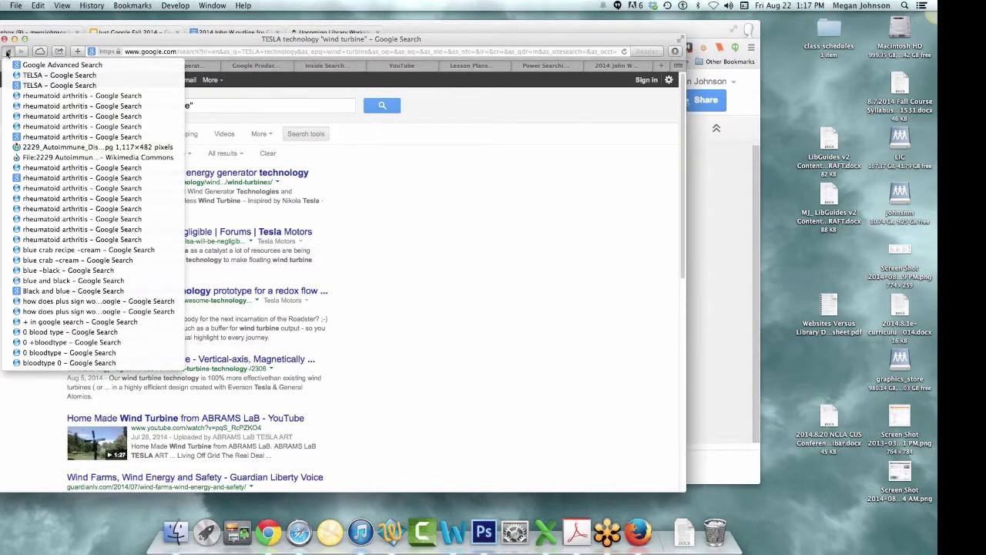
pyautogui.click(6, 53)
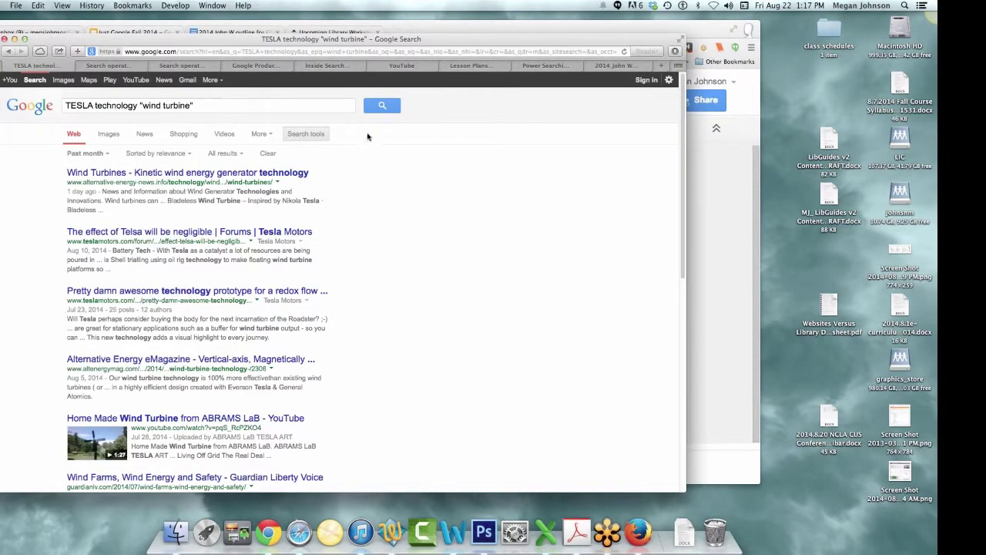
pyautogui.click(384, 108)
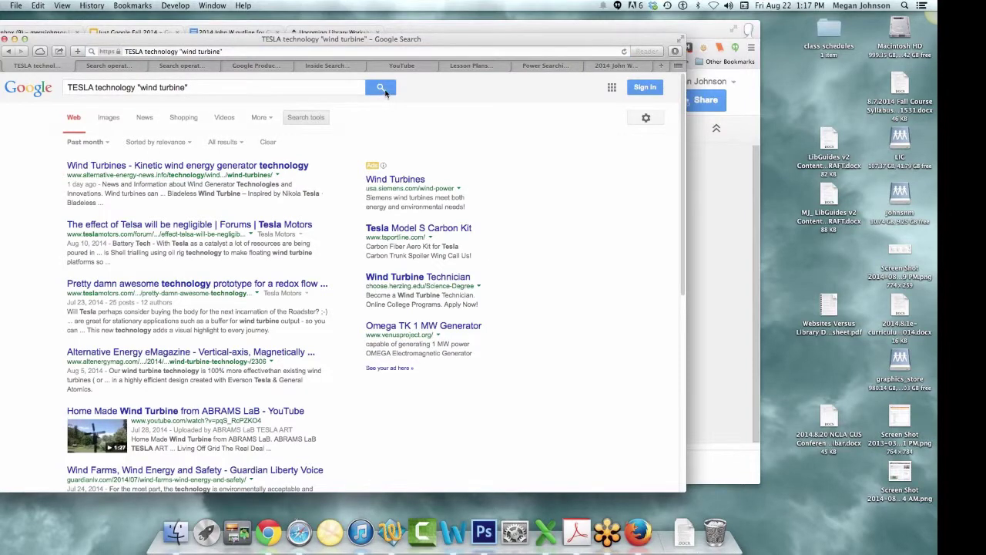
# - Reopen Advanced Search for this query, set the site or domain to .edu, and search
pyautogui.click(648, 121)
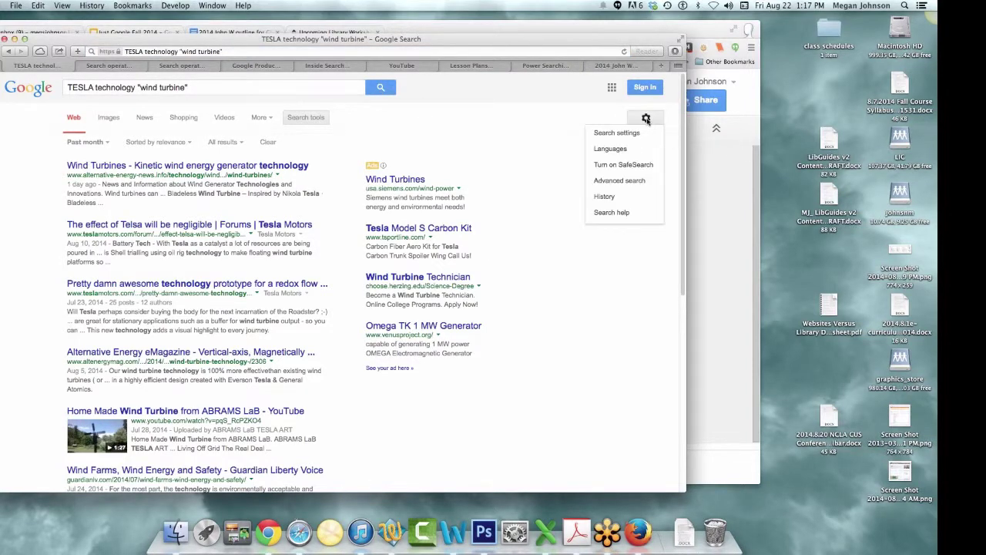
pyautogui.click(644, 181)
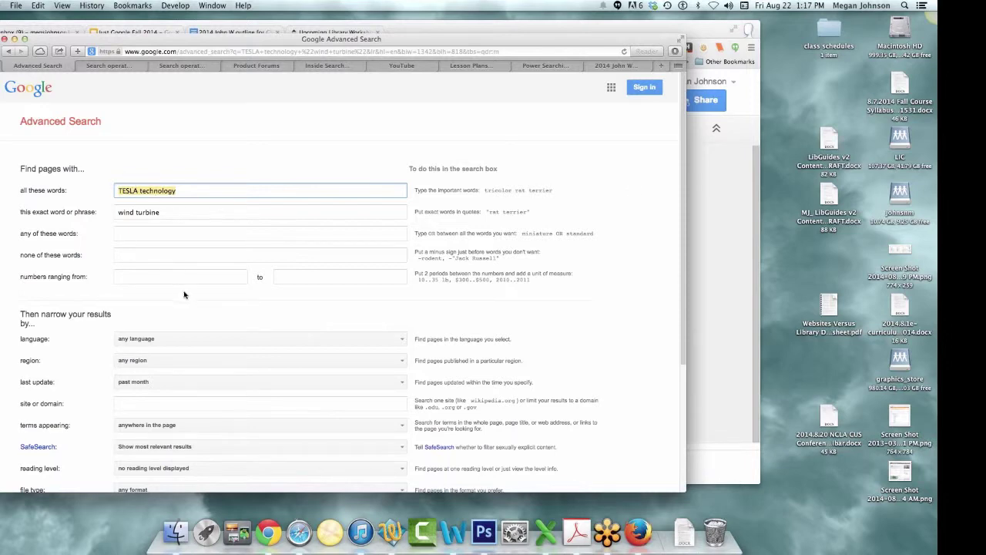
pyautogui.scroll(-3, 181, 293)
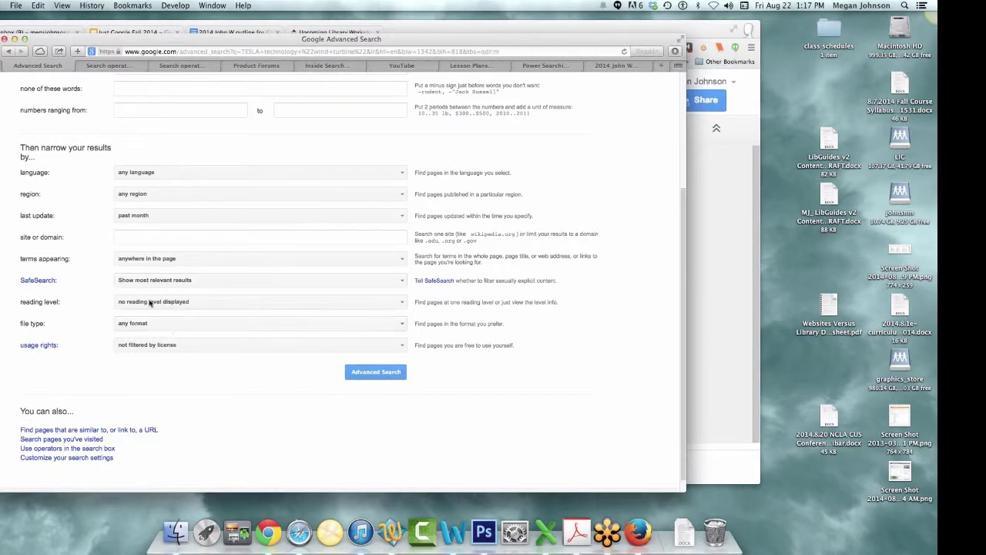
pyautogui.click(136, 239)
pyautogui.write('.edu')
pyautogui.press('Return')
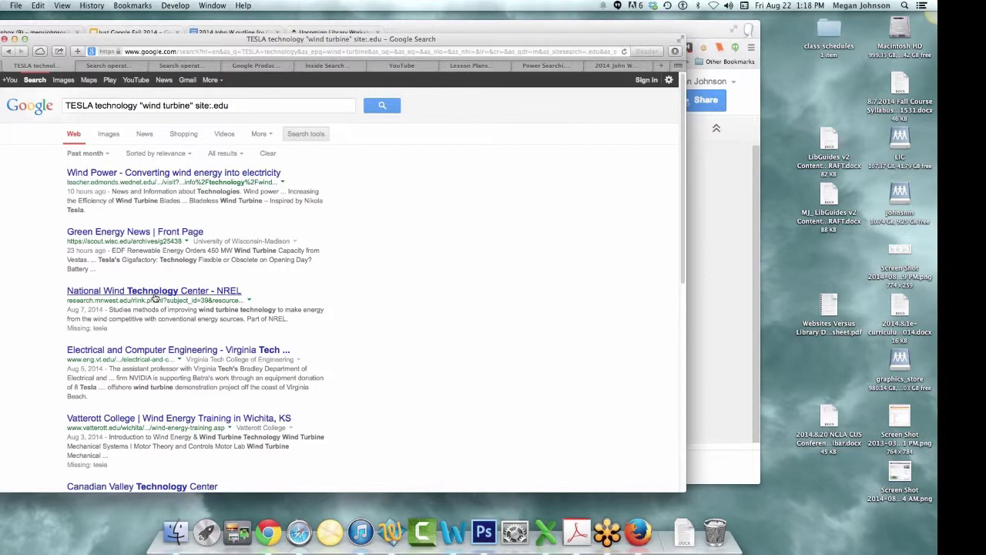
# - Change the query's domain from edu to gov, rerun it, and reopen it in Advanced Search
pyautogui.click(230, 106)
pyautogui.doubleClick(221, 105)
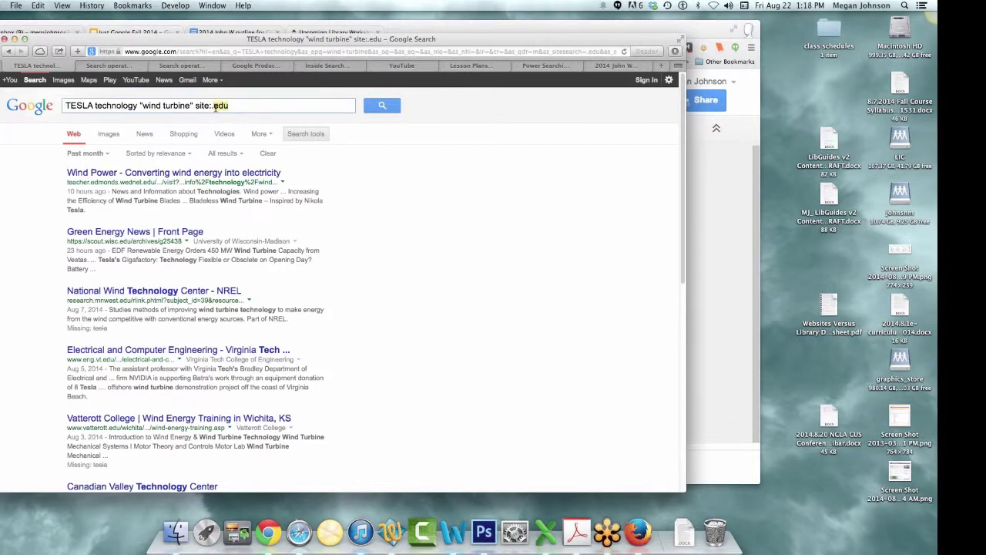
pyautogui.write('gov')
pyautogui.press('Return')
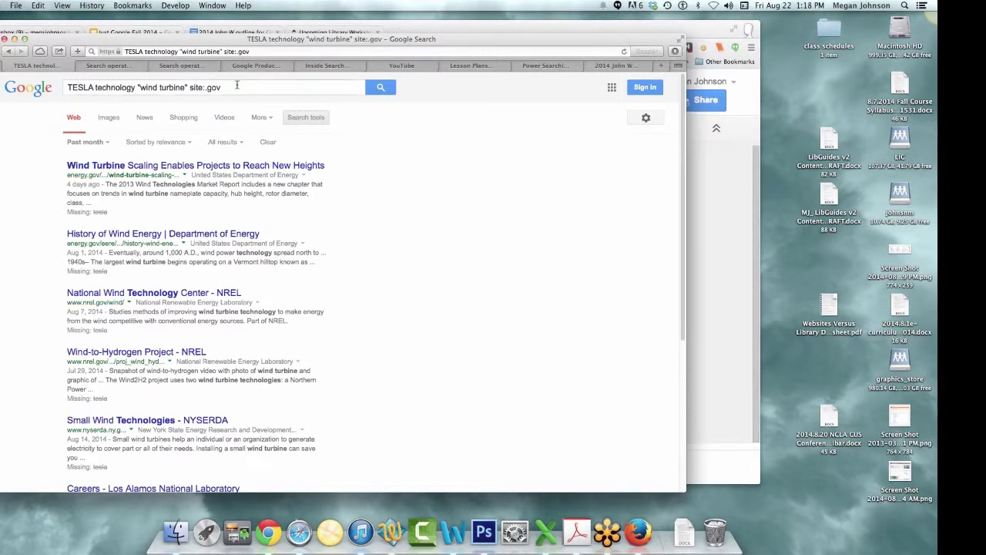
pyautogui.click(645, 118)
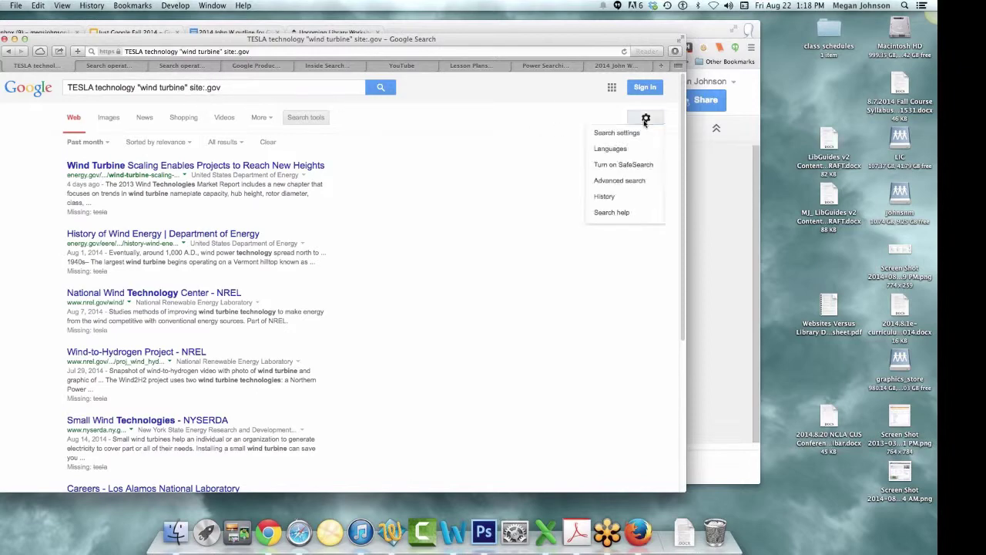
pyautogui.click(648, 182)
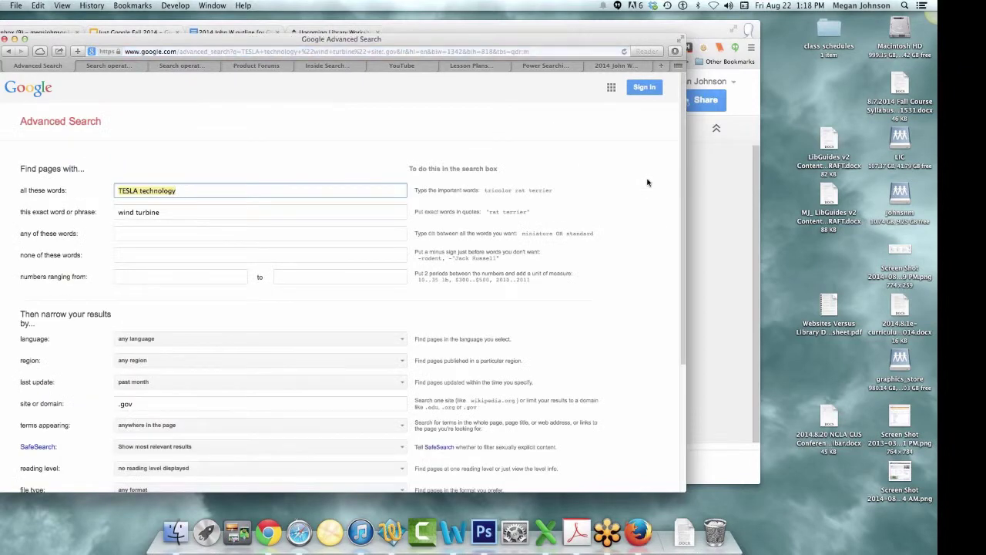
# - Clear 'TESLA technology' from all these words and 'wind turbine' from the exact phrase
pyautogui.scroll(-3, 618, 339)
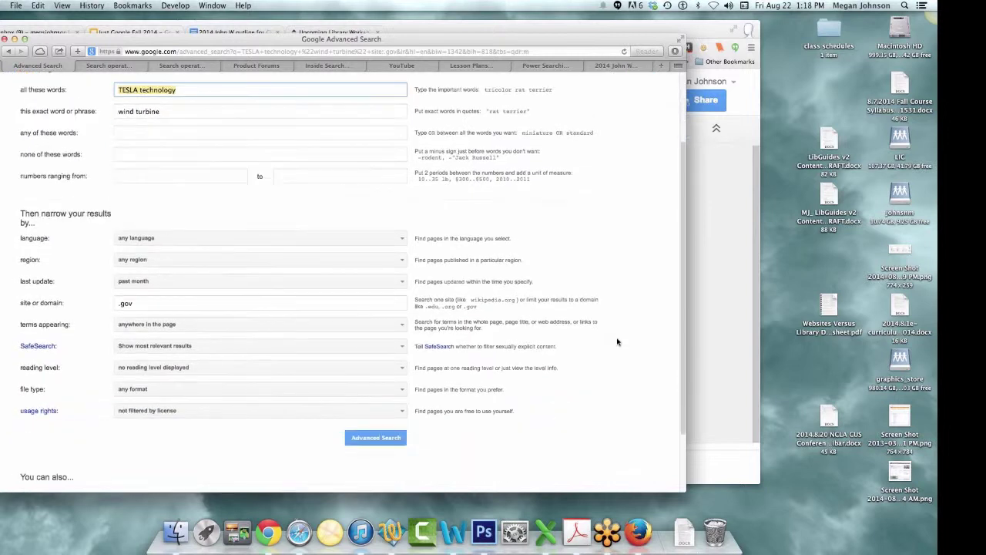
pyautogui.scroll(1, 169, 406)
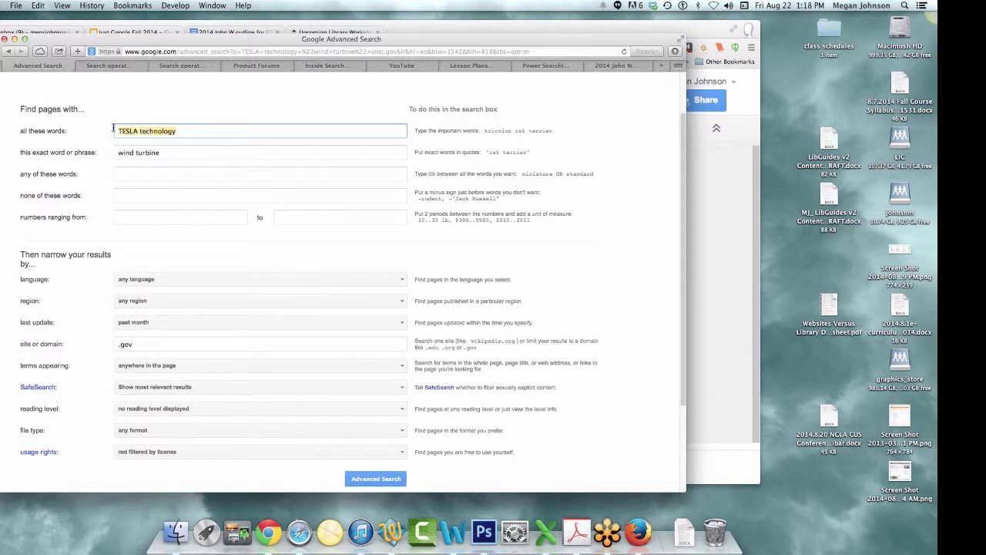
pyautogui.press('BackSpace')
pyautogui.moveTo(168, 152); pyautogui.dragTo(96, 154)
pyautogui.press('BackSpace')
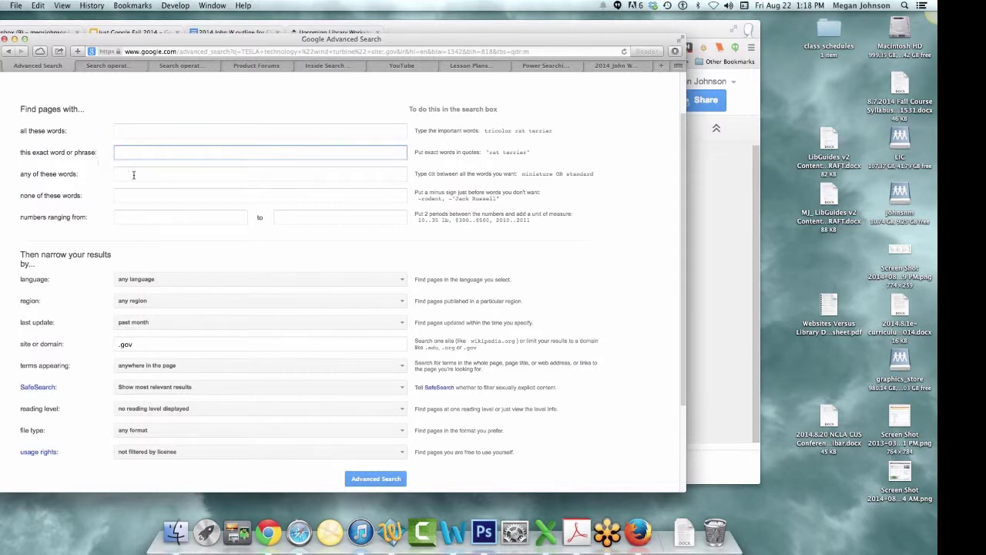
# - Set the numbers range from 3% to 15,000 and run the .gov advanced search
pyautogui.click(193, 216)
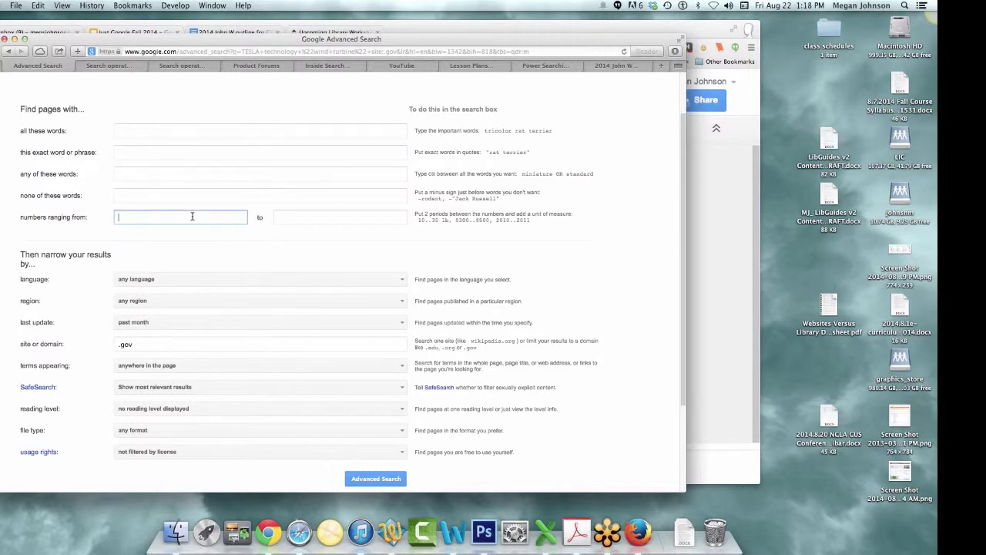
pyautogui.write('3%')
pyautogui.click(304, 218)
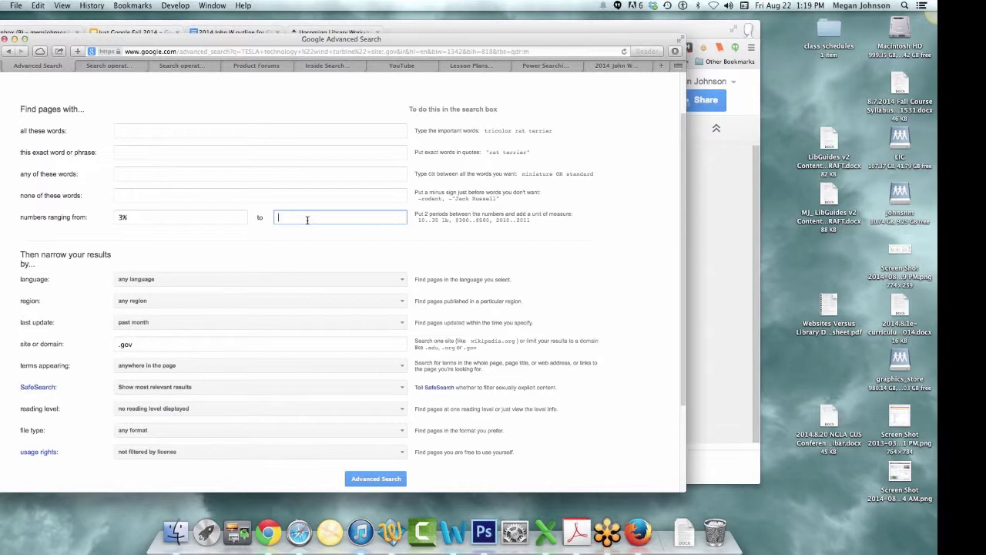
pyautogui.write('1')
pyautogui.write('1')
pyautogui.write('5')
pyautogui.write(',000')
pyautogui.click(376, 478)
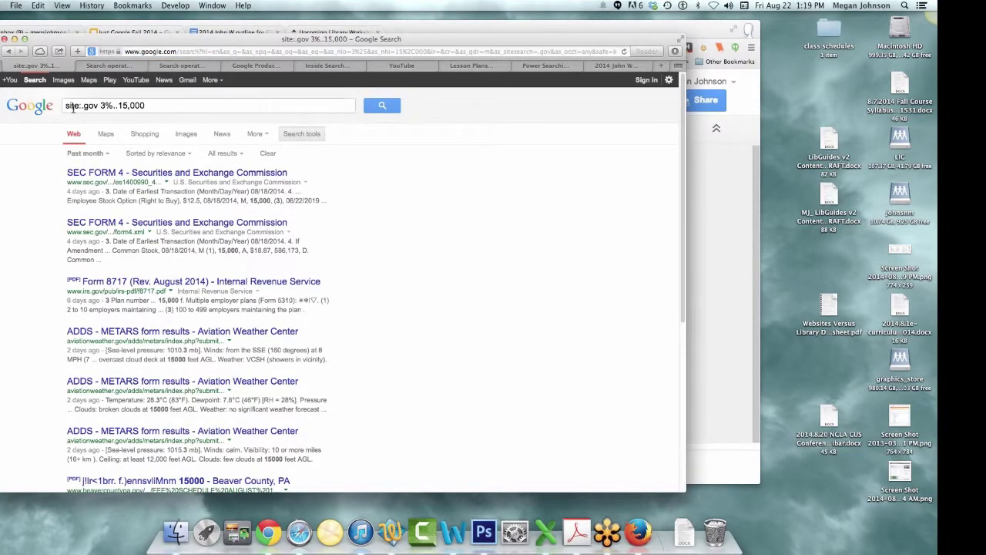
# - Remove site:.gov from the query, rerun it, and reopen Advanced Search
pyautogui.moveTo(97, 106); pyautogui.dragTo(30, 105)
pyautogui.press('BackSpace')
pyautogui.press('Return')
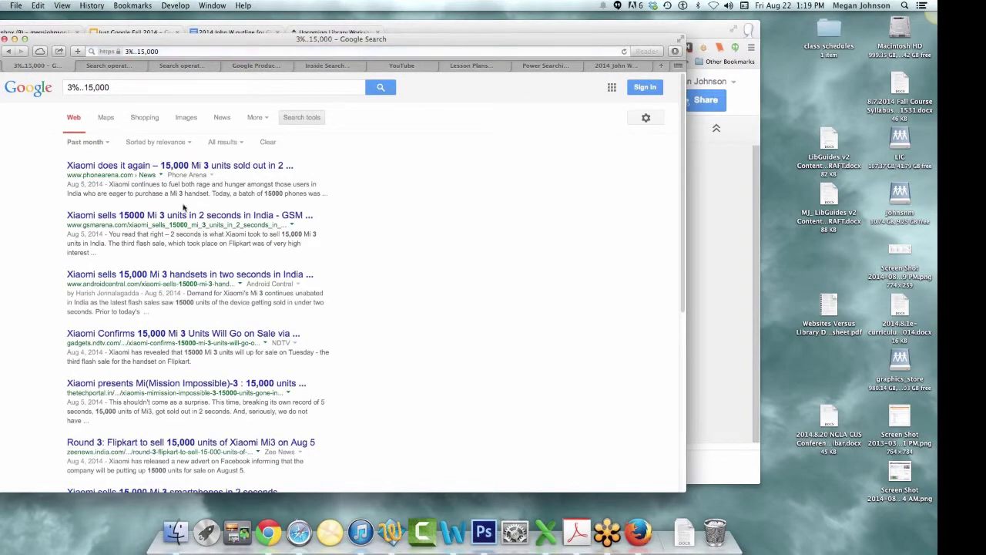
pyautogui.click(646, 117)
pyautogui.click(632, 180)
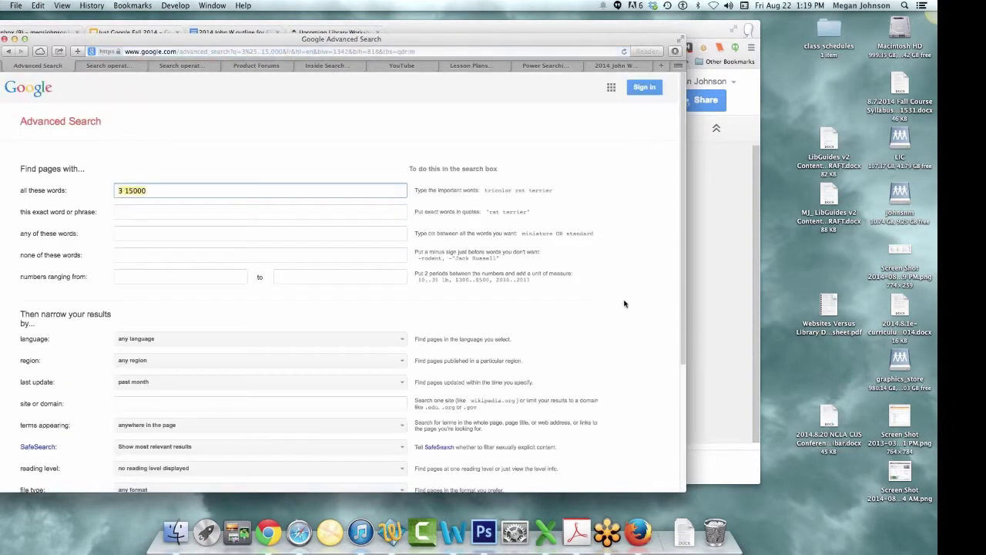
# - Clear the all-words field, set the numbers range to 3% through 100, and search
pyautogui.press('BackSpace')
pyautogui.click(219, 279)
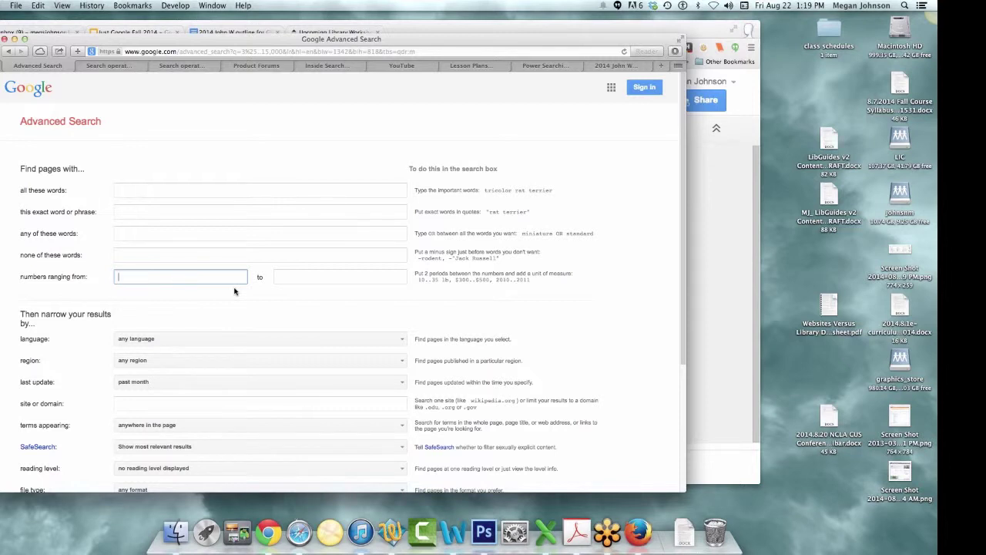
pyautogui.write("3'")
pyautogui.press('BackSpace')
pyautogui.press('Down')
pyautogui.press('Return')
pyautogui.press('Tab')
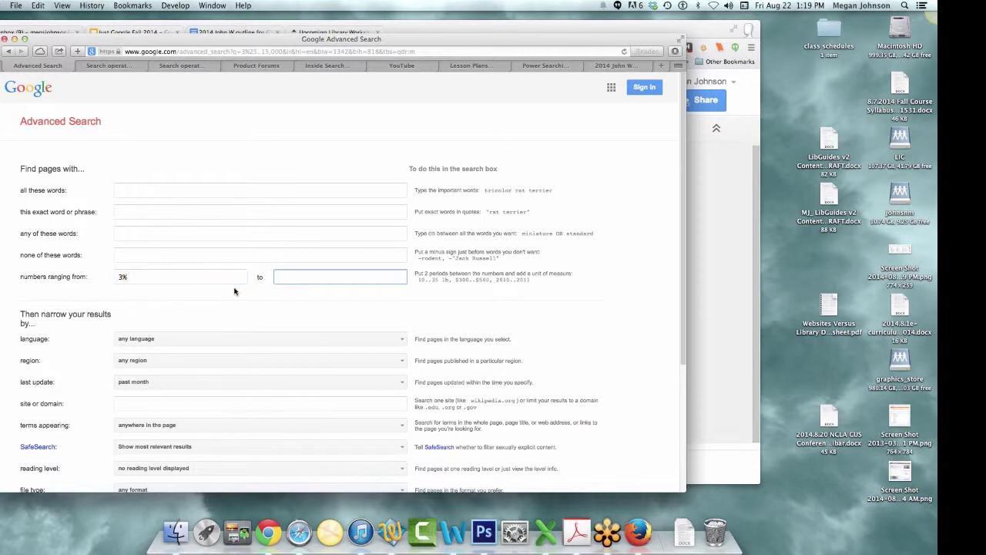
pyautogui.write('100')
pyautogui.press('Return')
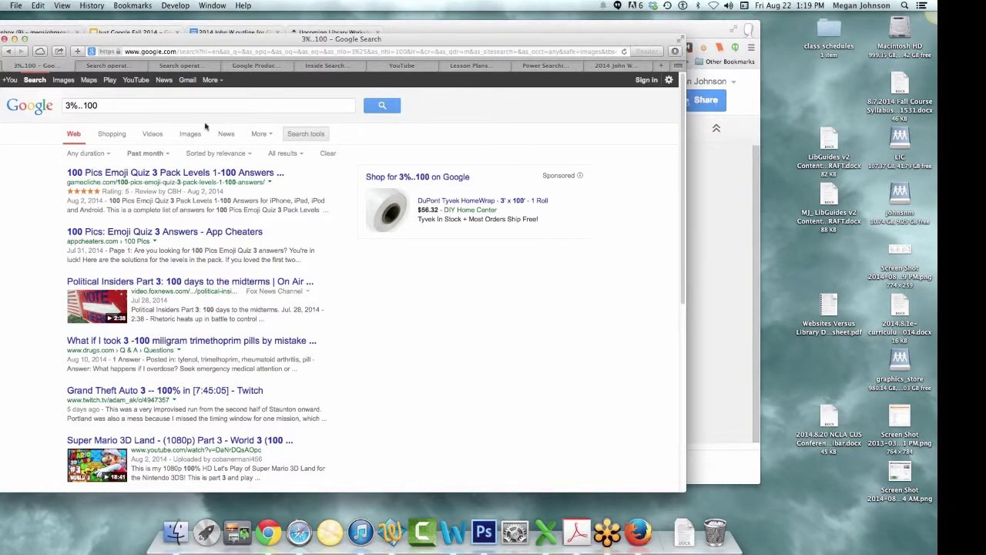
# - Go back to Advanced Search and delete the 100 and 3% number-range values
pyautogui.click(9, 52)
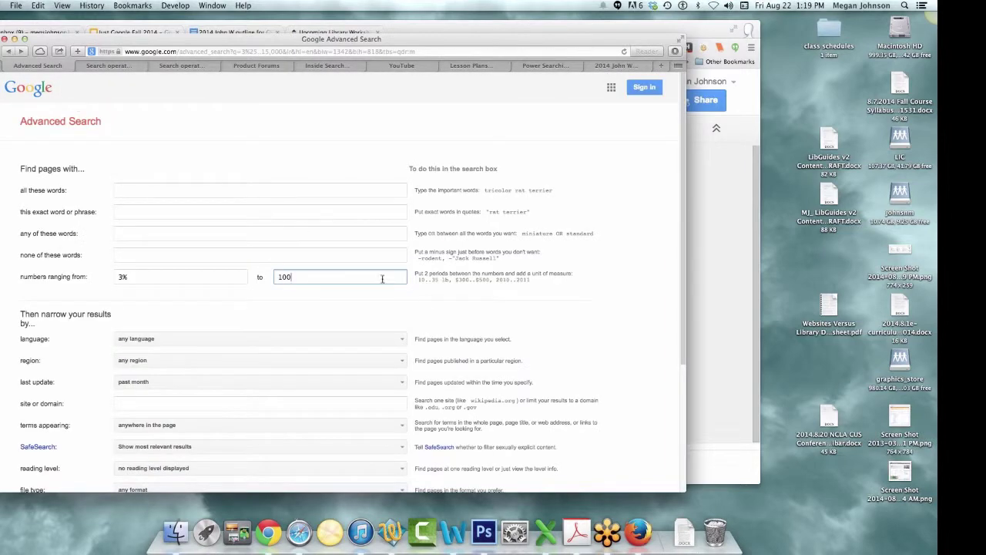
pyautogui.scroll(-1, 452, 276)
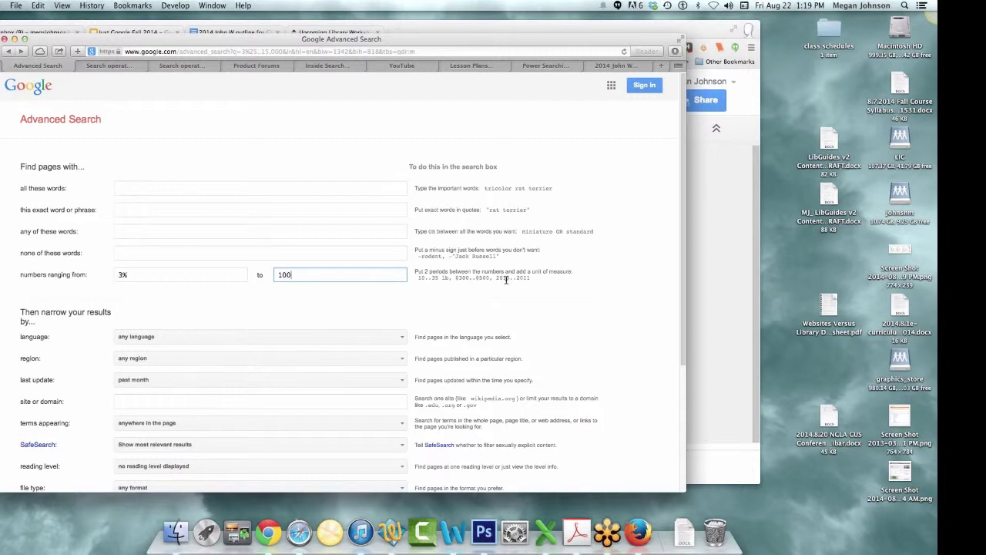
pyautogui.scroll(-1, 503, 286)
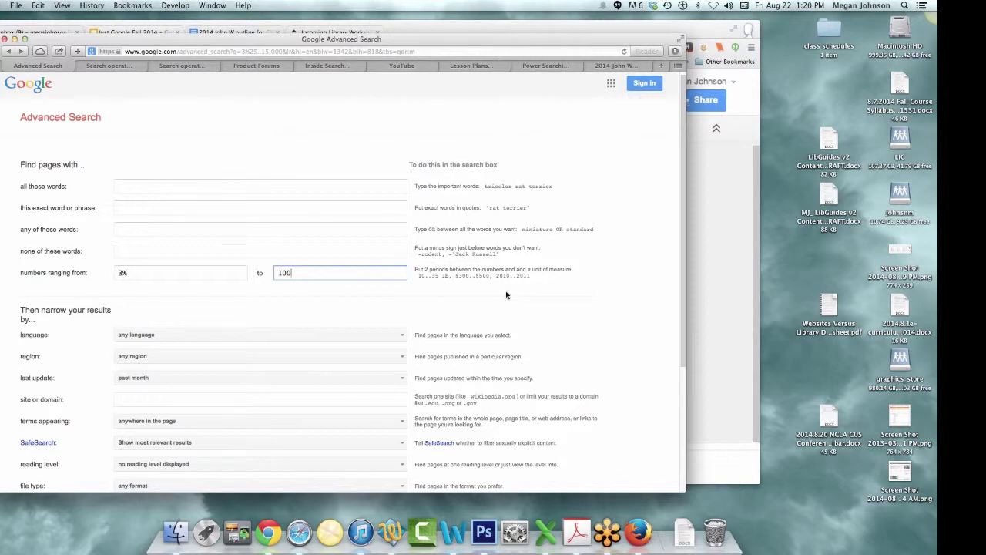
pyautogui.scroll(-1, 506, 295)
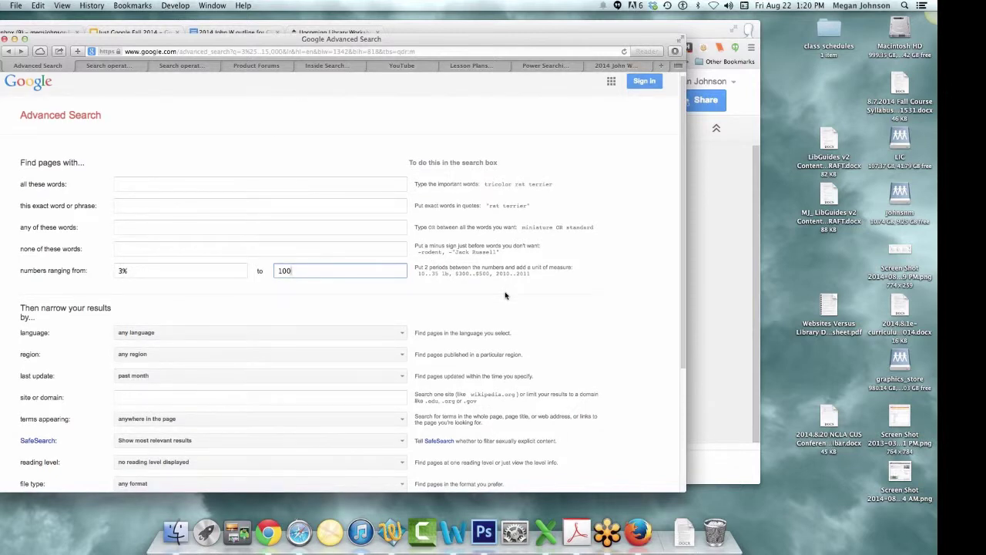
pyautogui.click(282, 271)
pyautogui.press('BackSpace')
pyautogui.click(170, 271)
pyautogui.click(117, 270)
pyautogui.press('Delete')
pyautogui.press('Delete')
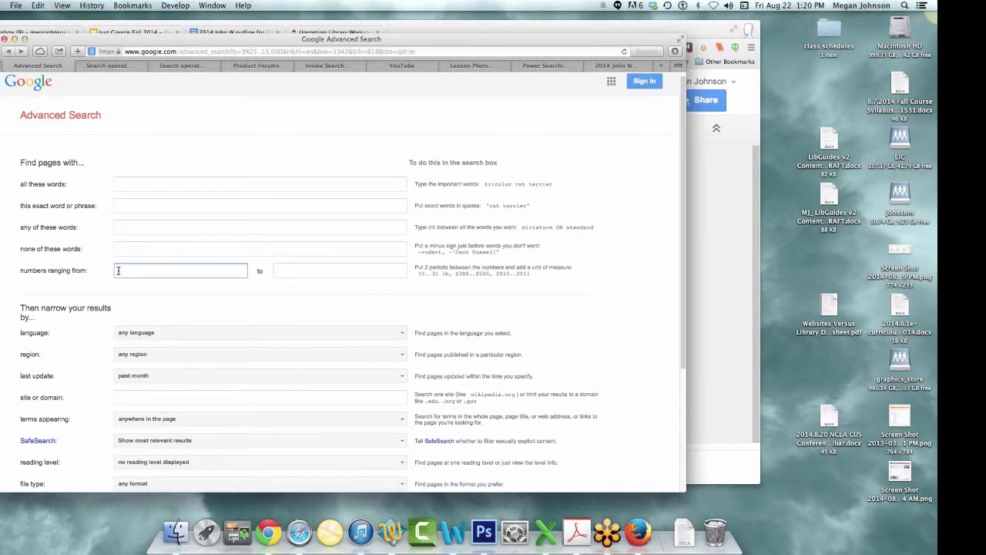
# - Move to the site or domain field and list the options for where terms appear
pyautogui.scroll(-2, 171, 308)
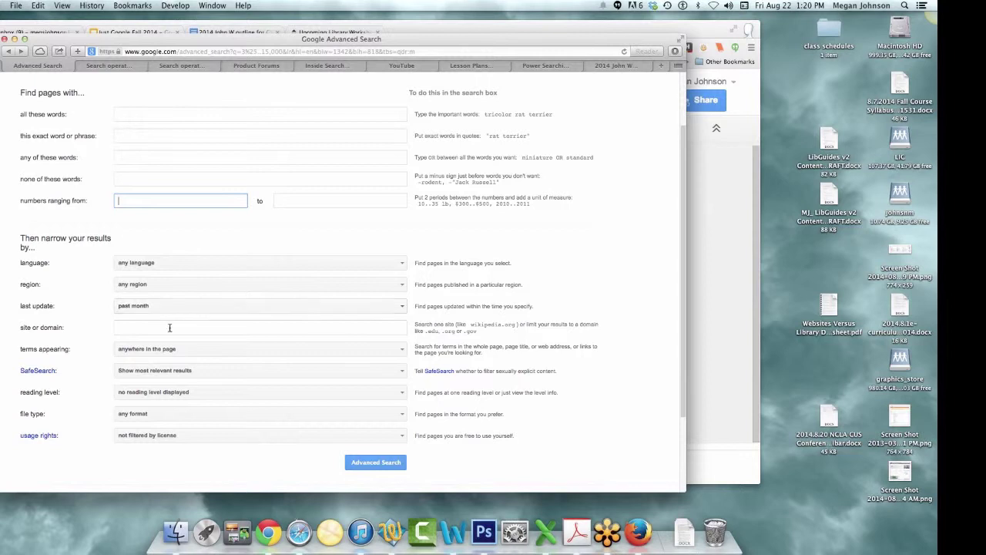
pyautogui.click(168, 328)
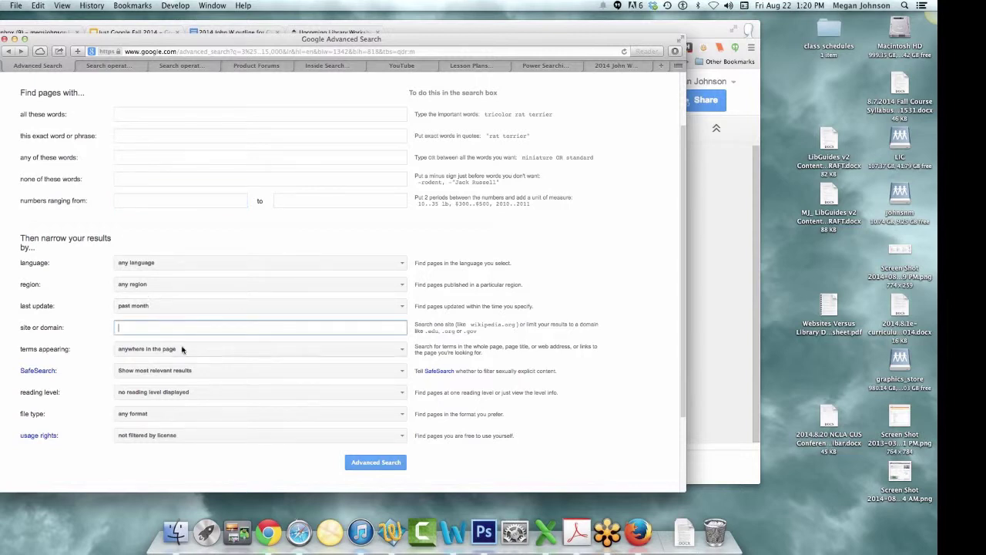
pyautogui.click(183, 349)
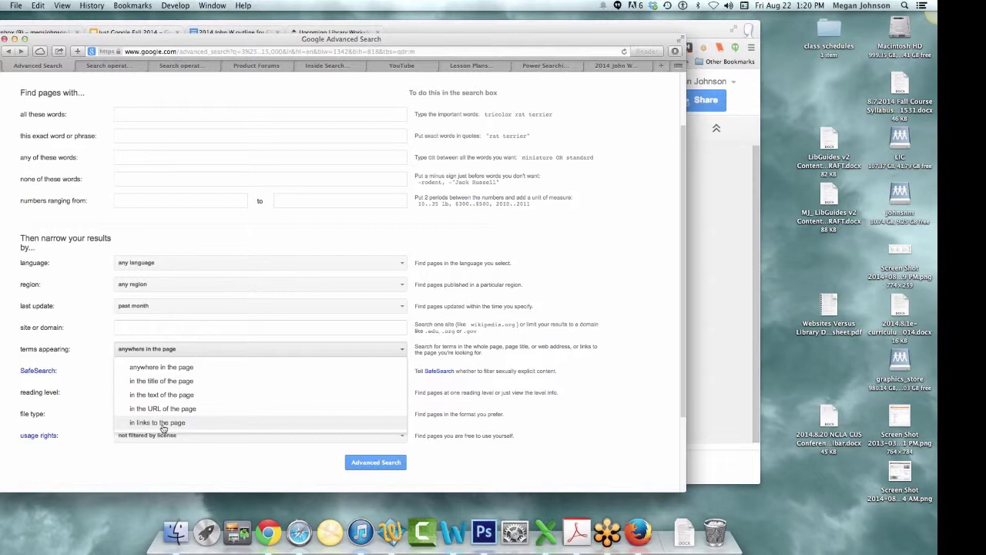
# - Set terms appearing to 'in links to the page' and reading level to show only advanced results
pyautogui.click(163, 424)
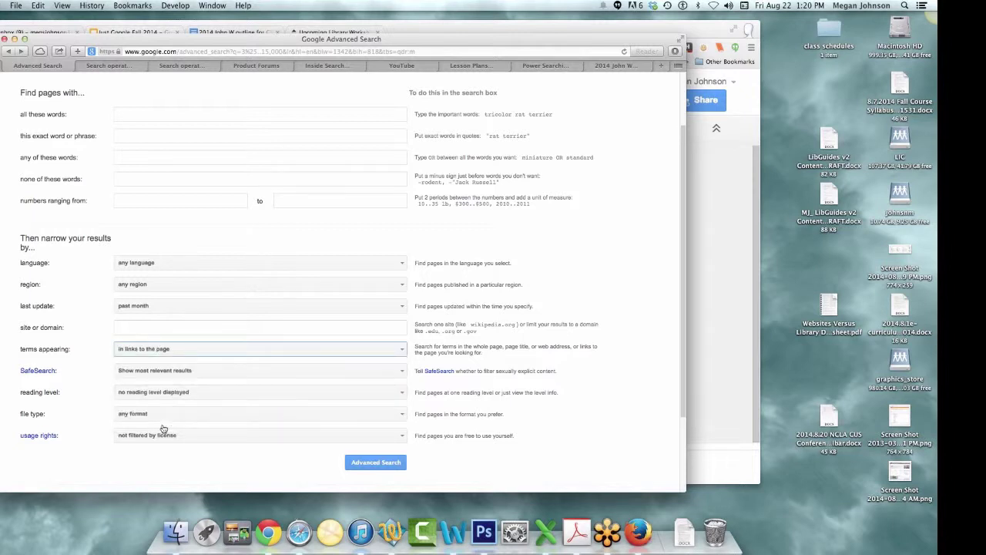
pyautogui.click(197, 394)
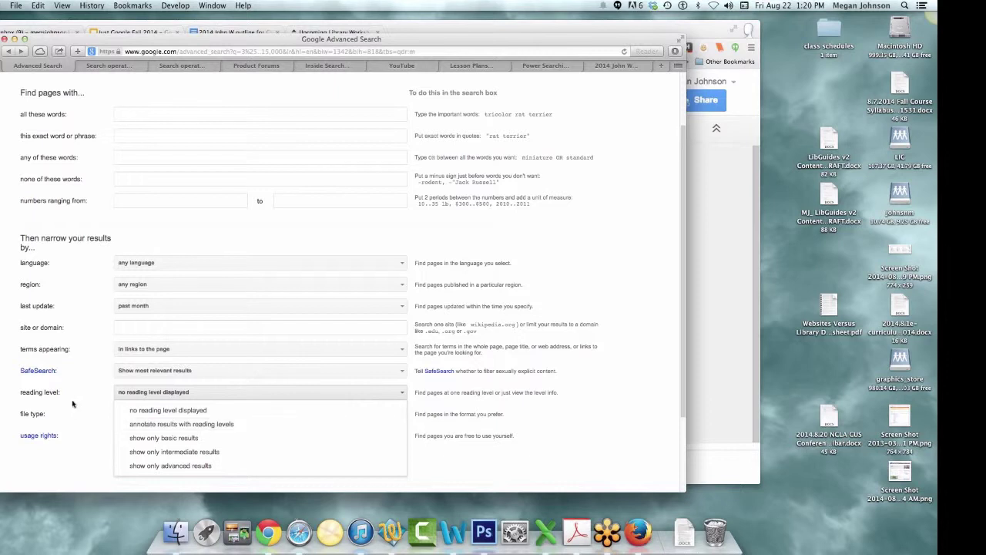
pyautogui.click(180, 393)
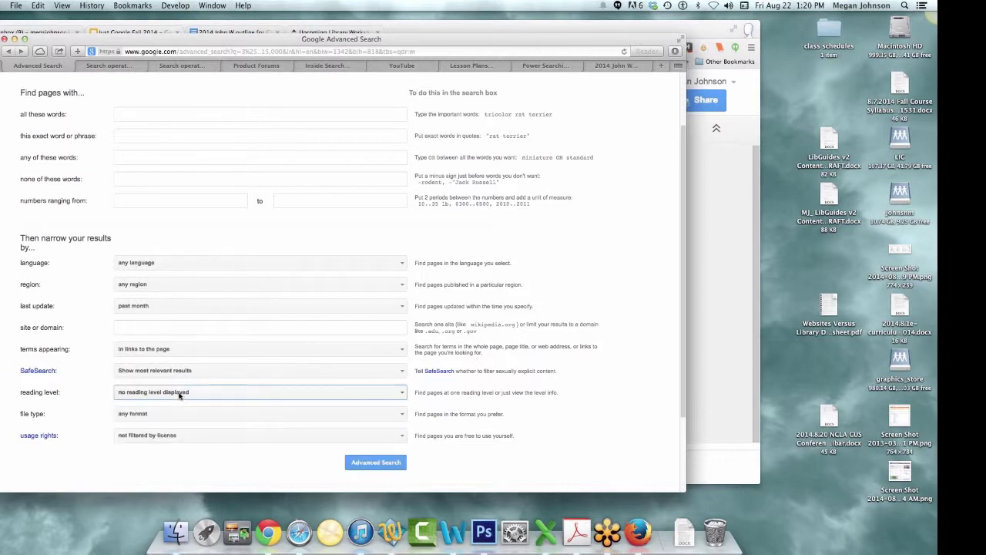
pyautogui.click(181, 395)
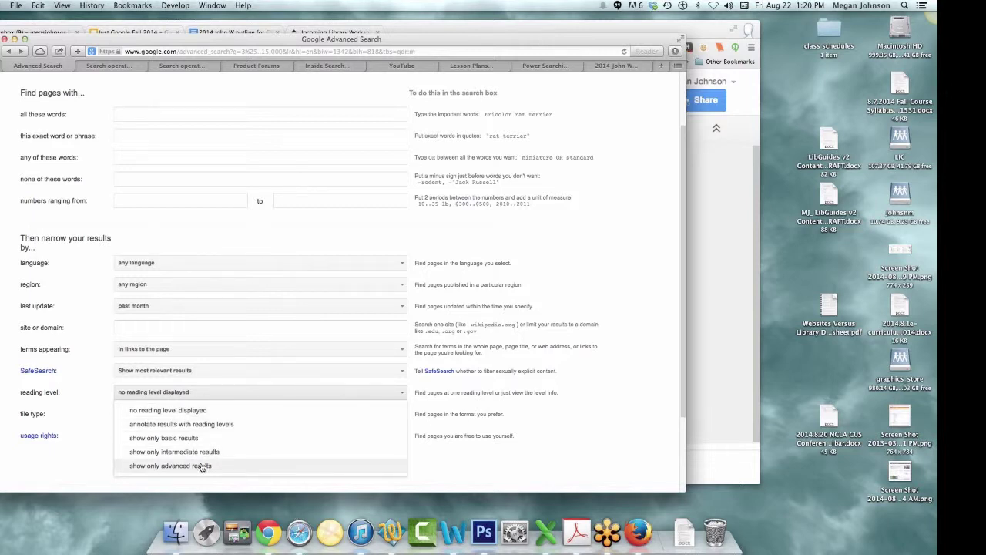
pyautogui.click(202, 467)
# - Enter 'telsa' in the all these words field
pyautogui.scroll(2, 149, 202)
pyautogui.click(149, 194)
pyautogui.write('te')
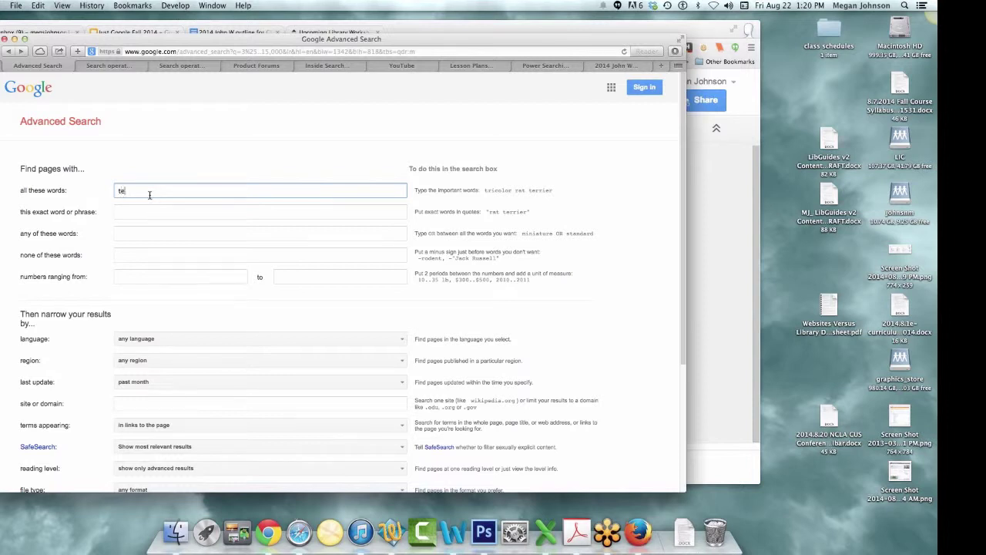
pyautogui.write('lsa')
# - Enter the exact phrase 'wind turbines', leave usage rights unfiltered, and run the advanced search
pyautogui.press('Tab')
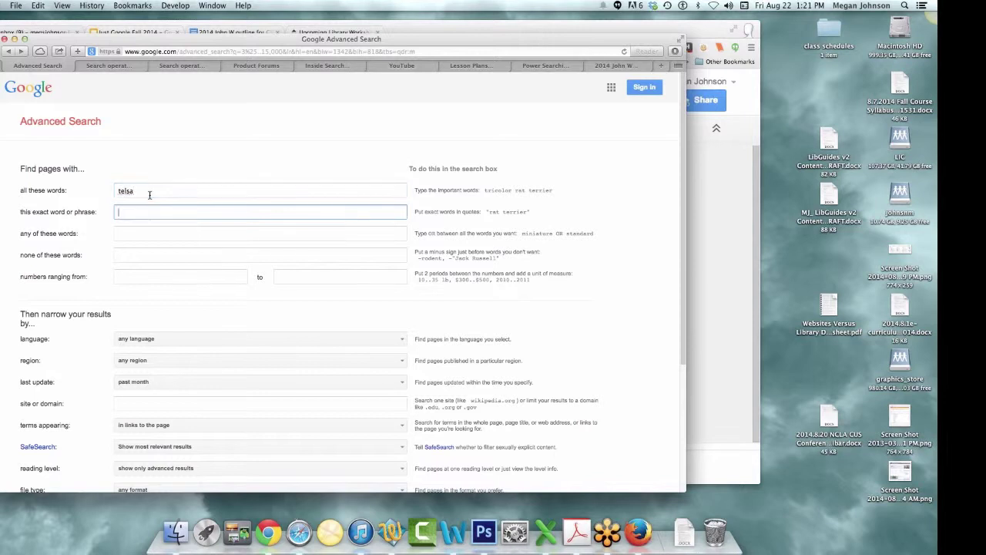
pyautogui.write('word ')
pyautogui.write('tu')
pyautogui.press('BackSpace')
pyautogui.press('BackSpace')
pyautogui.press('BackSpace')
pyautogui.press('BackSpace')
pyautogui.press('BackSpace')
pyautogui.write('ind turbines')
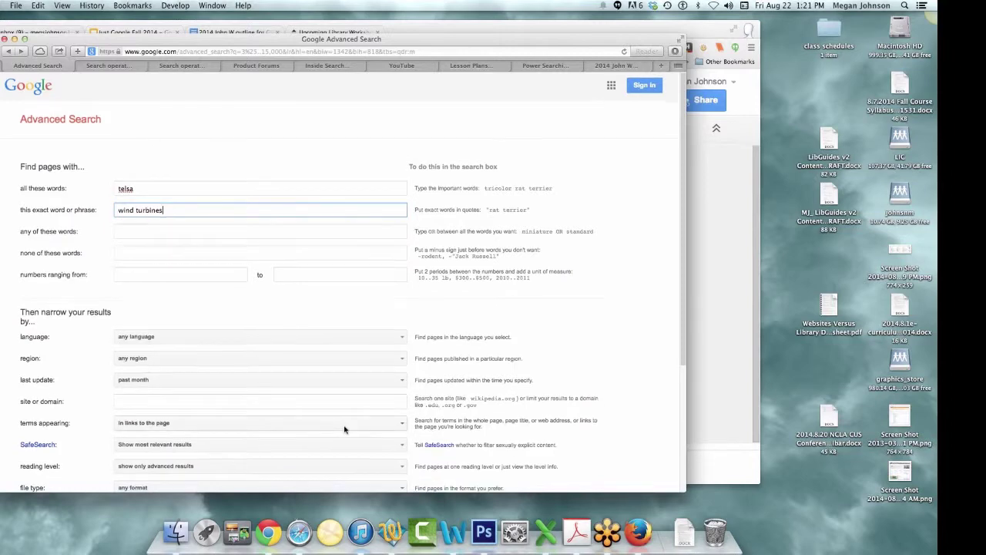
pyautogui.scroll(-5, 151, 353)
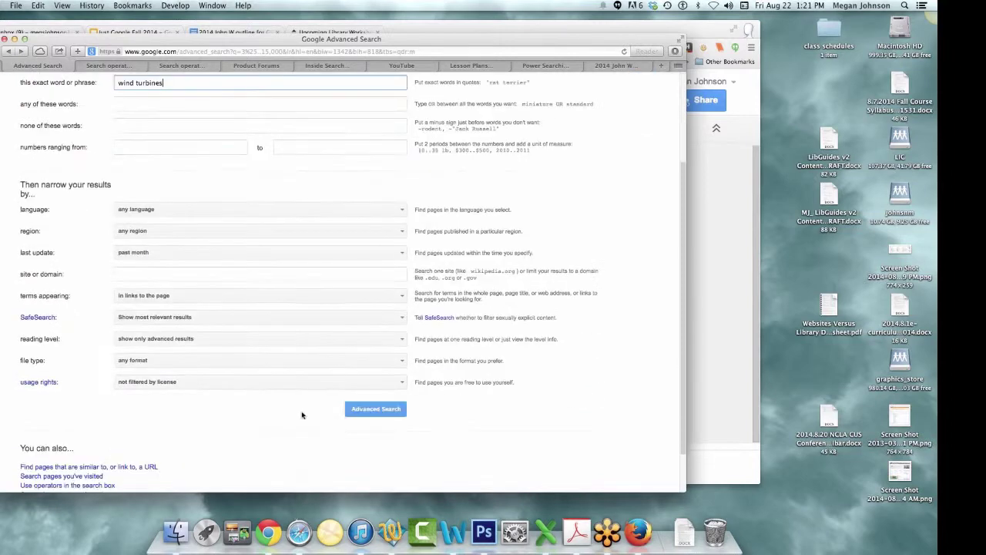
pyautogui.click(176, 382)
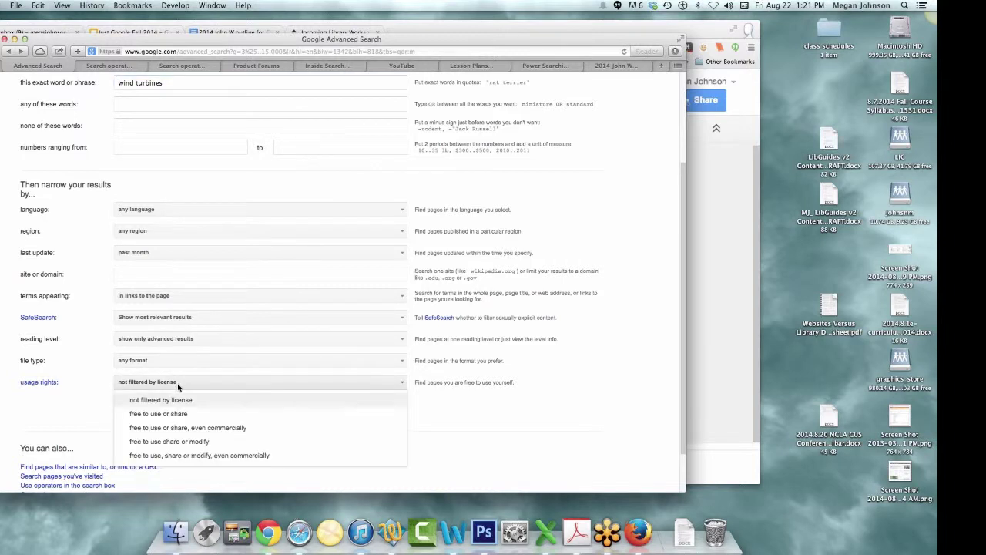
pyautogui.click(179, 389)
pyautogui.click(356, 409)
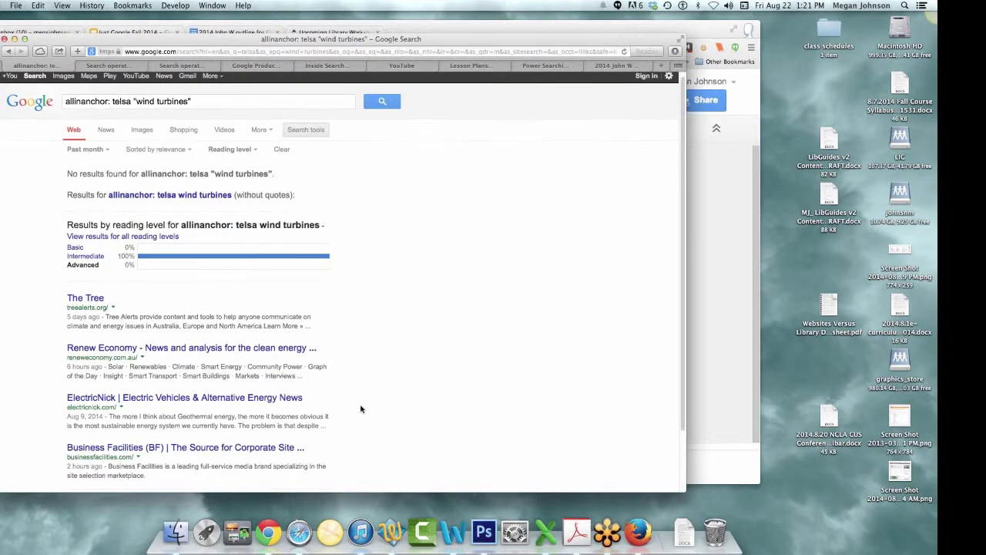
# - Back on the Advanced Search form, set terms to appear anywhere in the page and rerun
pyautogui.scroll(-3, 359, 408)
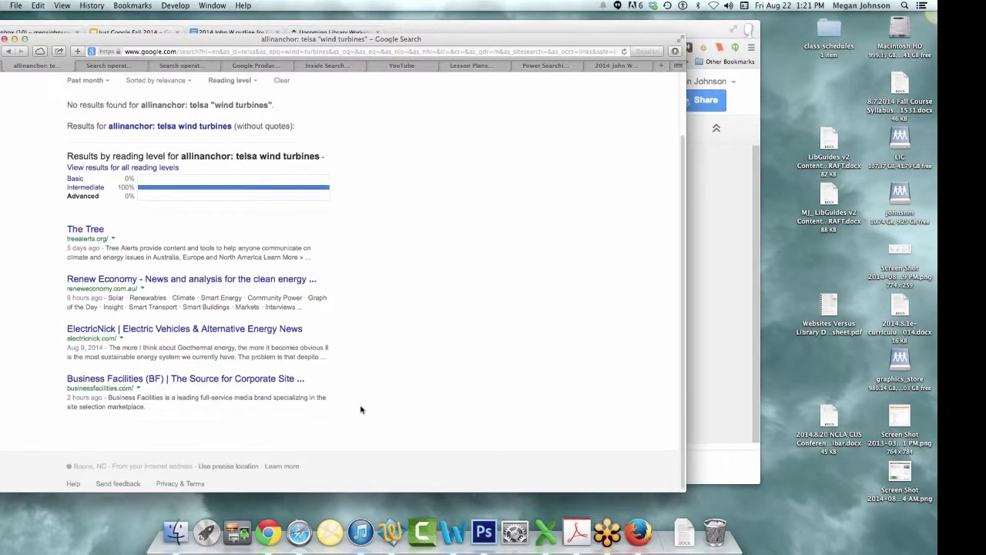
pyautogui.scroll(3, 360, 409)
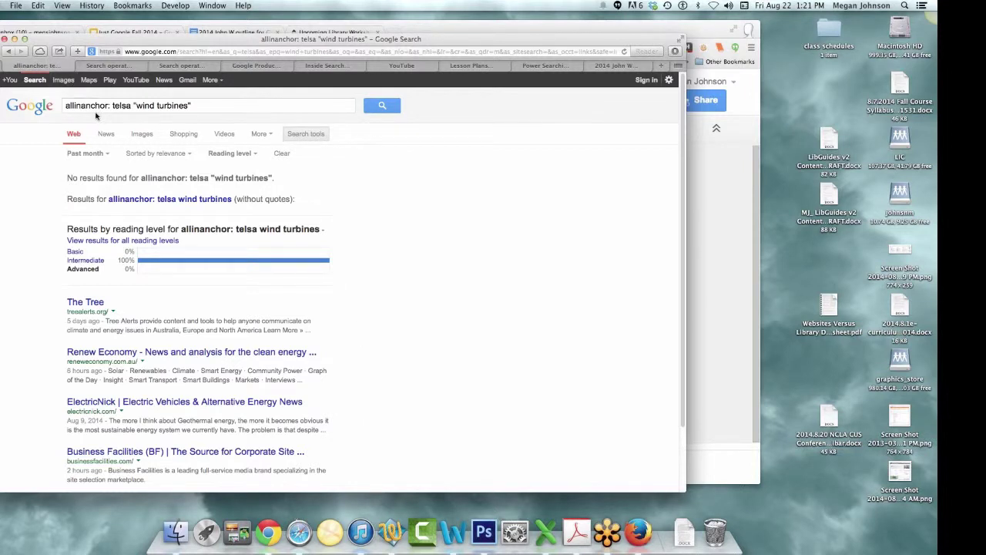
pyautogui.click(8, 51)
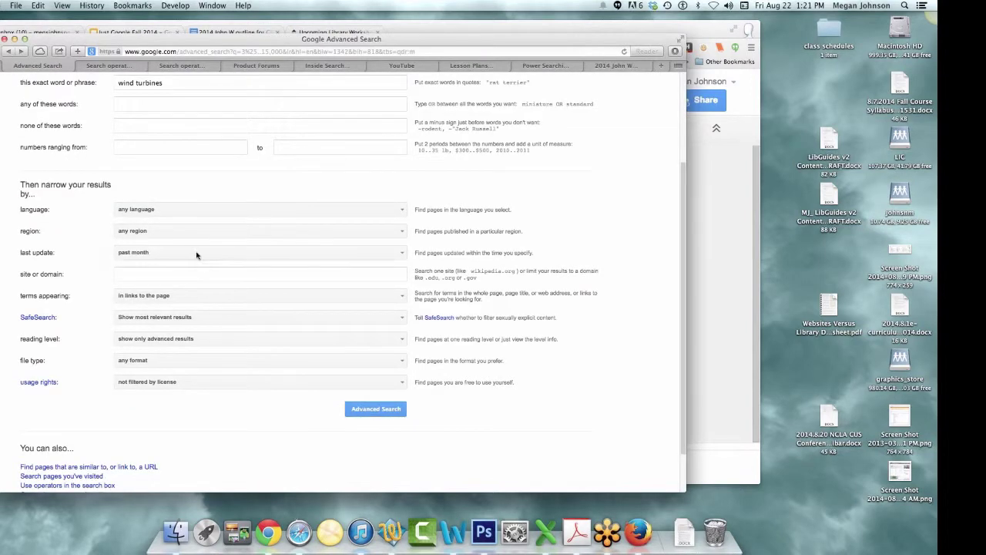
pyautogui.click(208, 298)
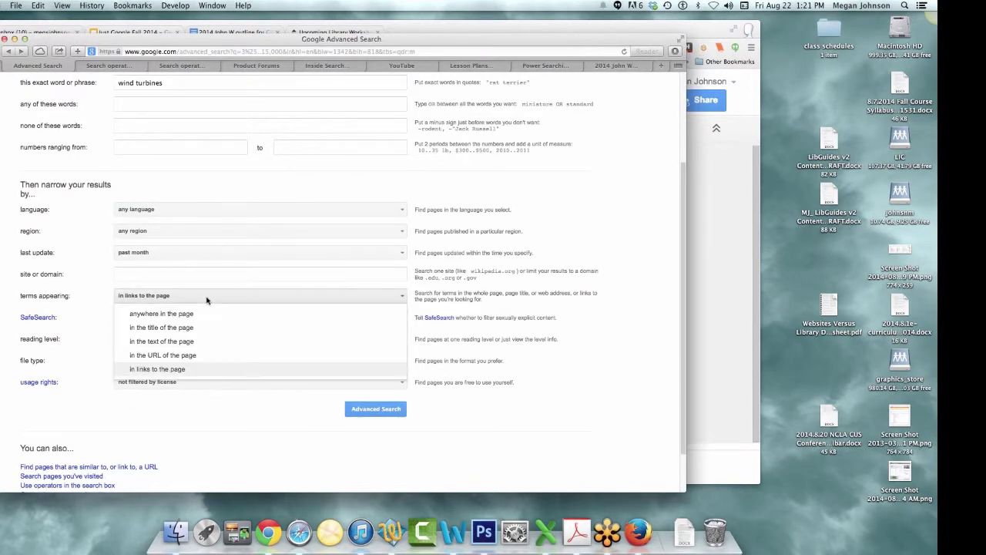
pyautogui.click(208, 316)
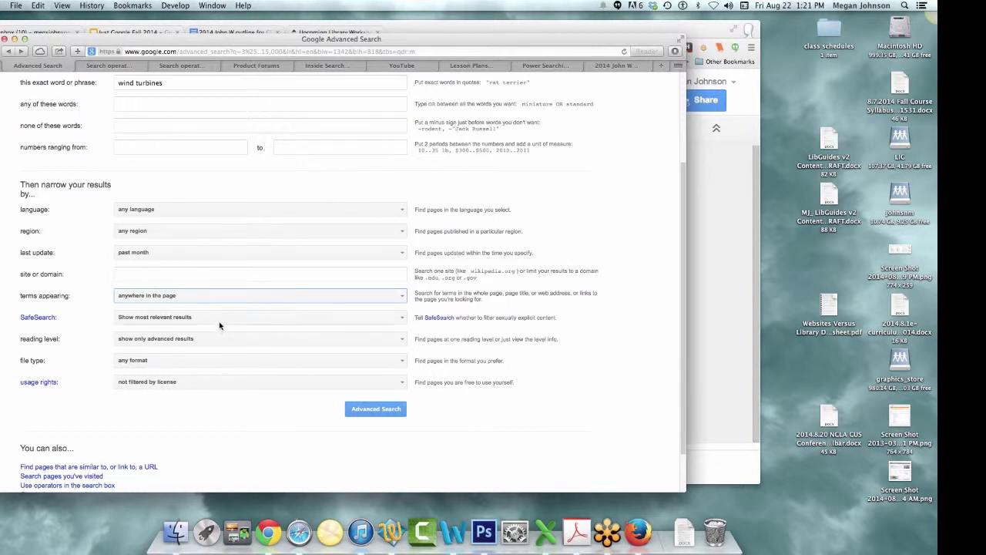
pyautogui.click(222, 344)
pyautogui.click(222, 344)
pyautogui.click(359, 413)
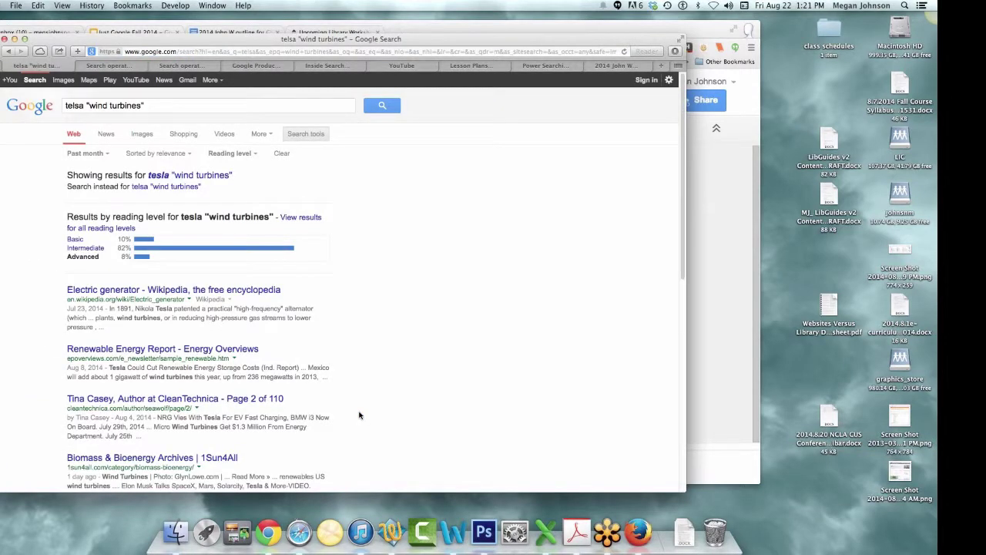
pyautogui.scroll(-5, 360, 416)
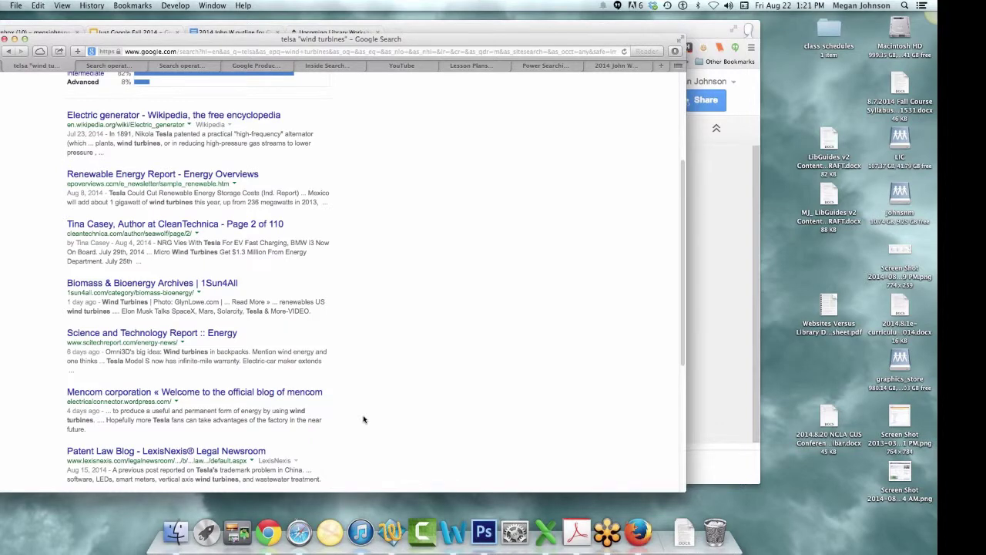
pyautogui.scroll(5, 364, 419)
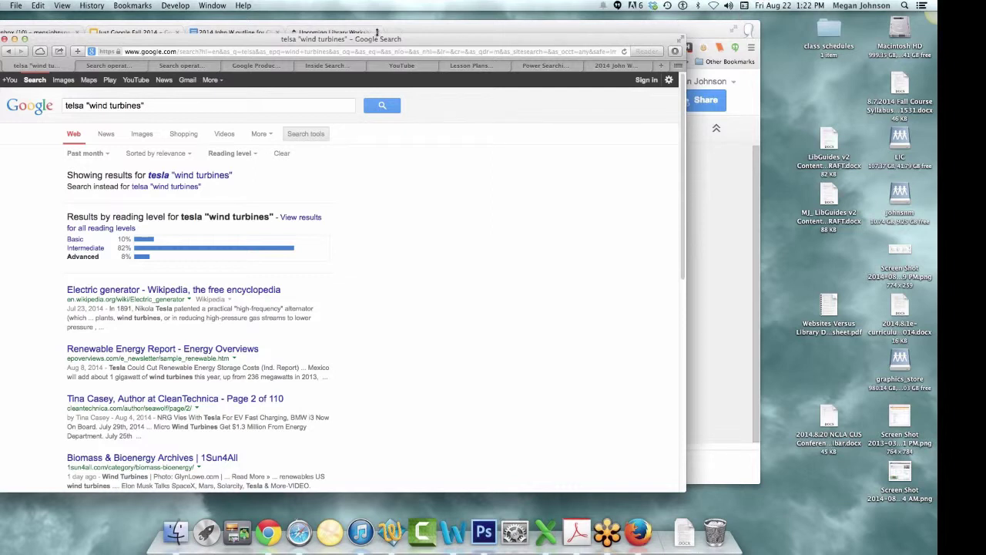
pyautogui.click(176, 51)
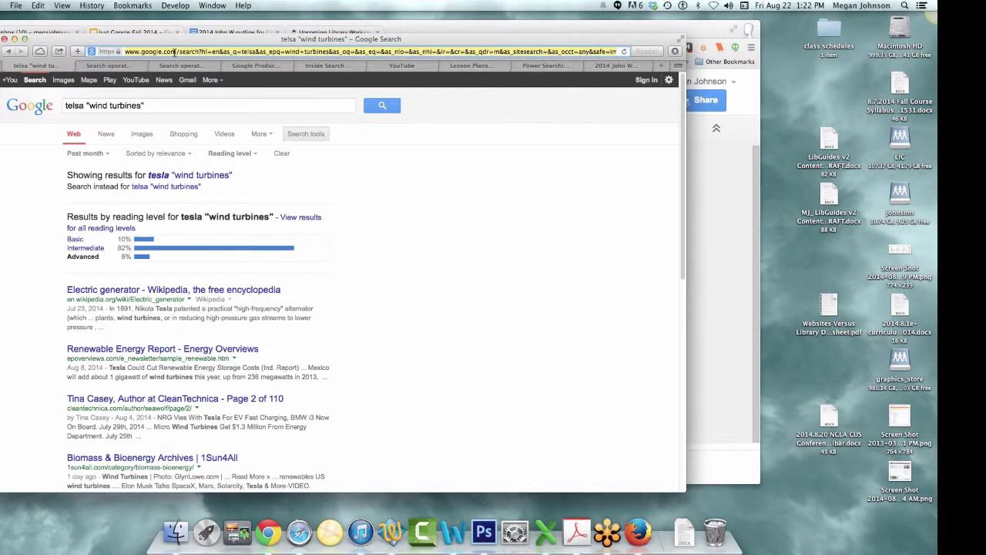
# - Load google.com and choose Search Help from the Settings menu at the bottom right
pyautogui.write('google.com')
pyautogui.press('Return')
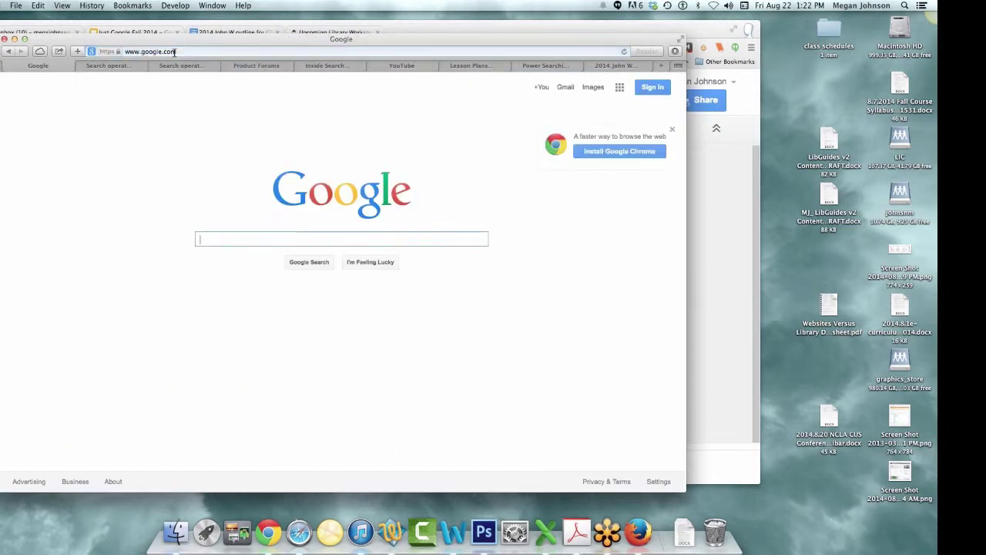
pyautogui.click(652, 481)
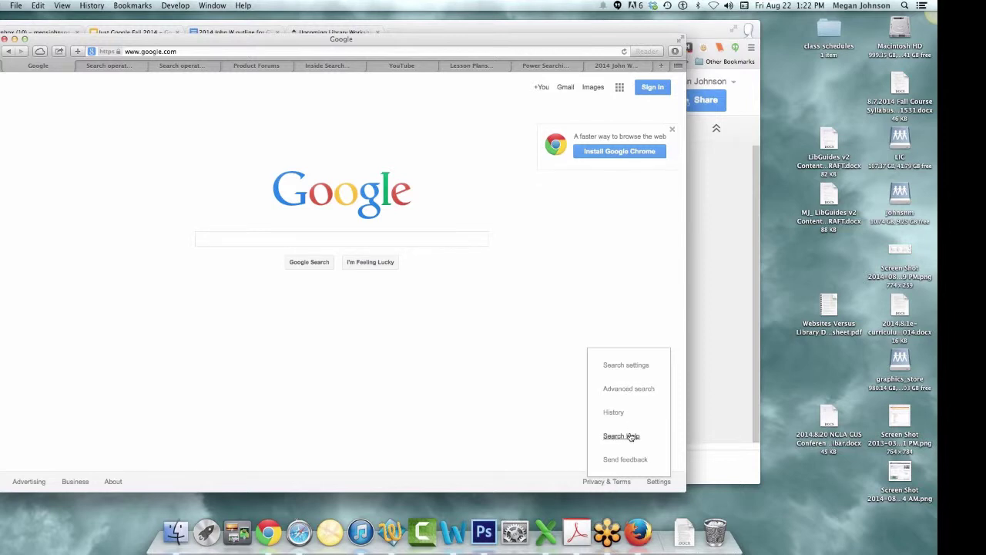
pyautogui.click(461, 348)
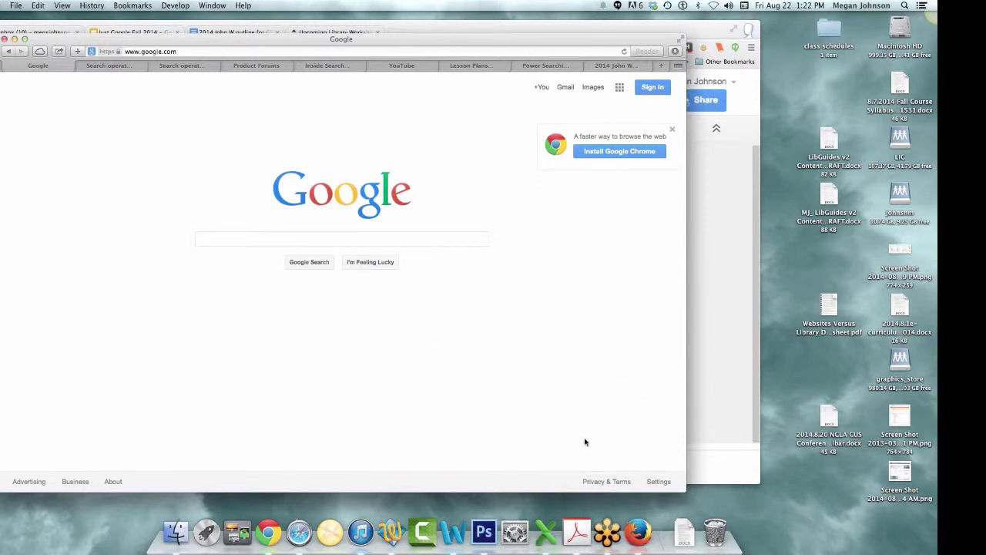
pyautogui.click(659, 482)
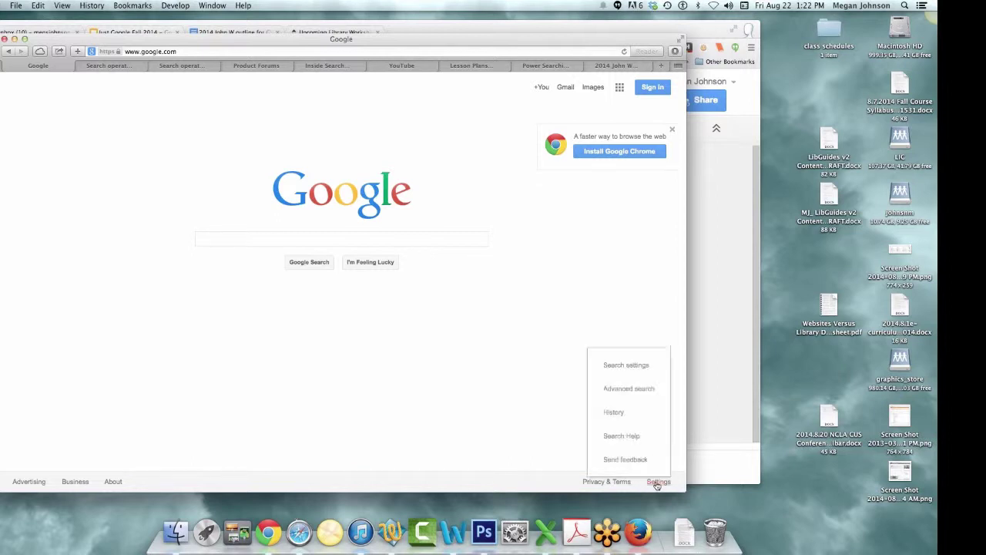
pyautogui.click(618, 436)
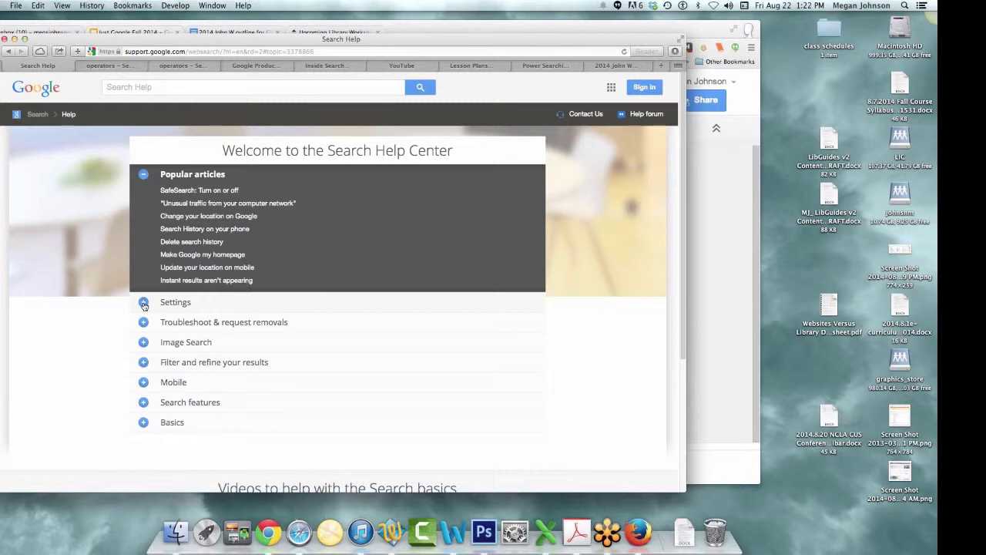
# - Expand Settings, Filter and refine, Search features and Basics to open Search operators, then a new tab
pyautogui.click(143, 304)
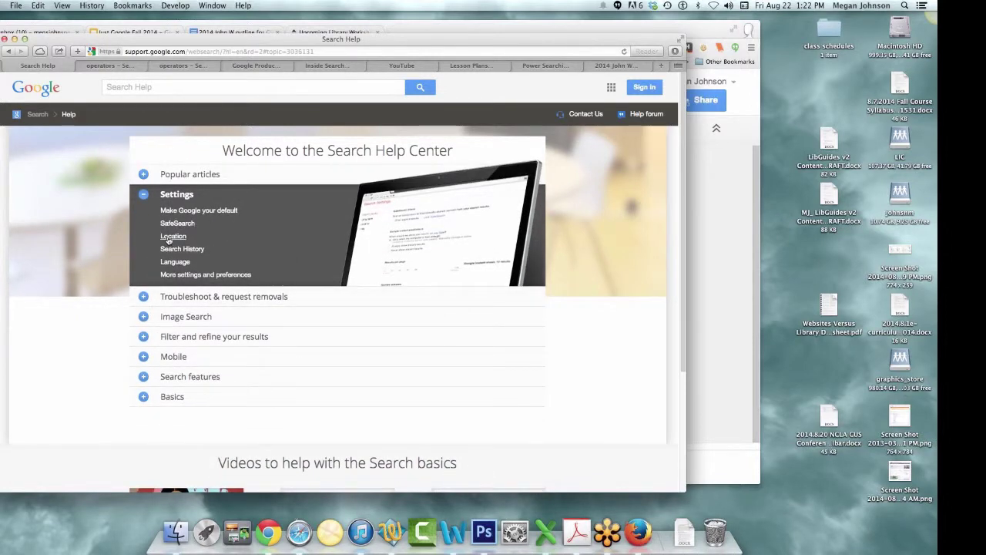
pyautogui.click(143, 337)
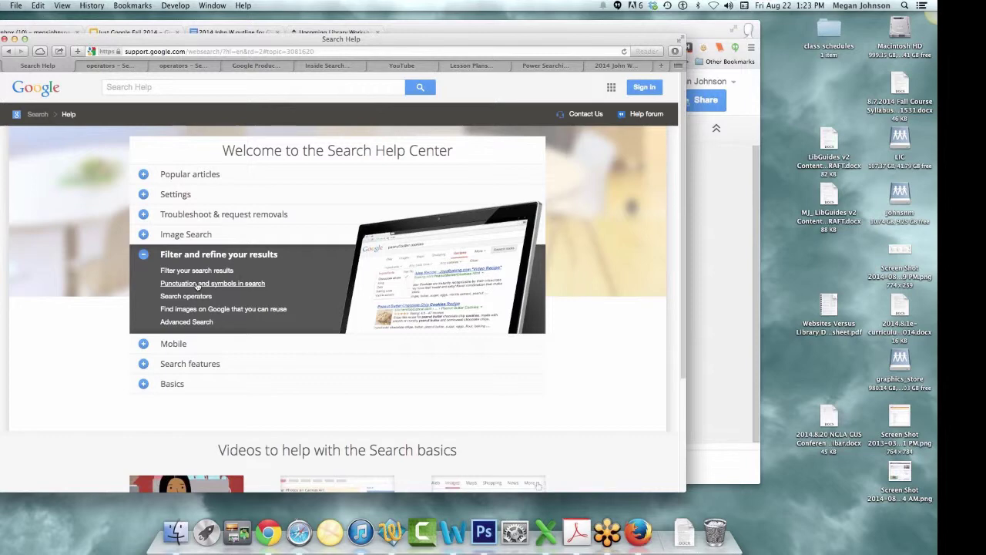
pyautogui.click(149, 368)
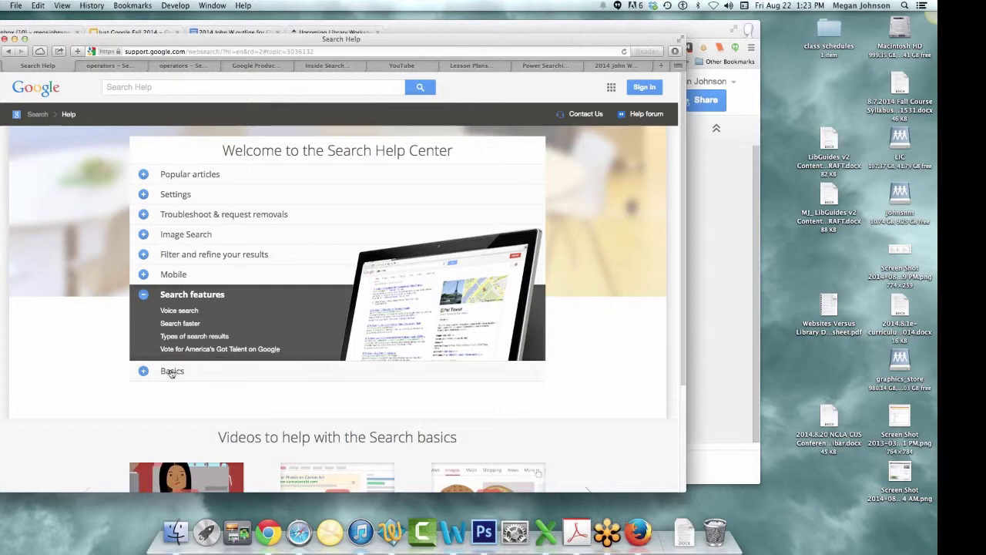
pyautogui.click(172, 372)
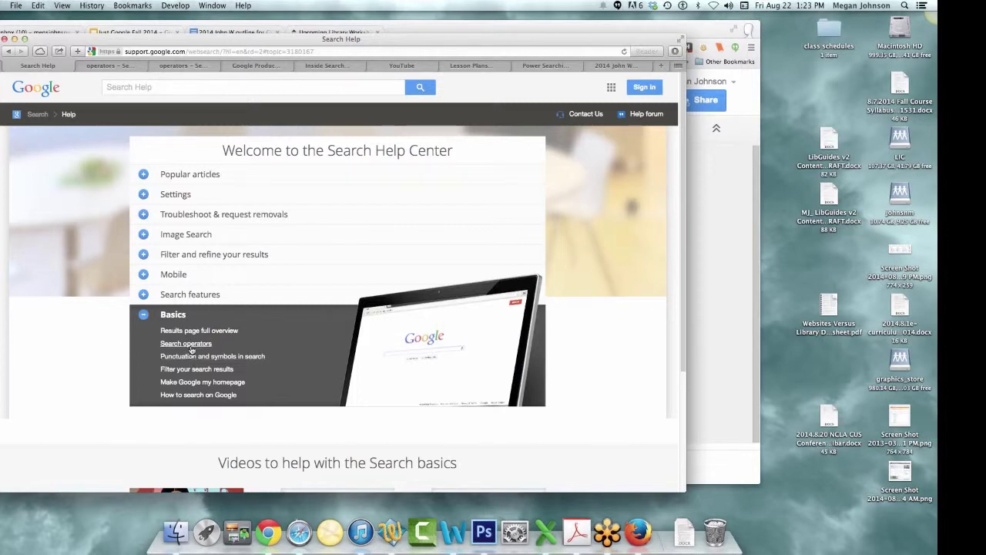
pyautogui.click(185, 344)
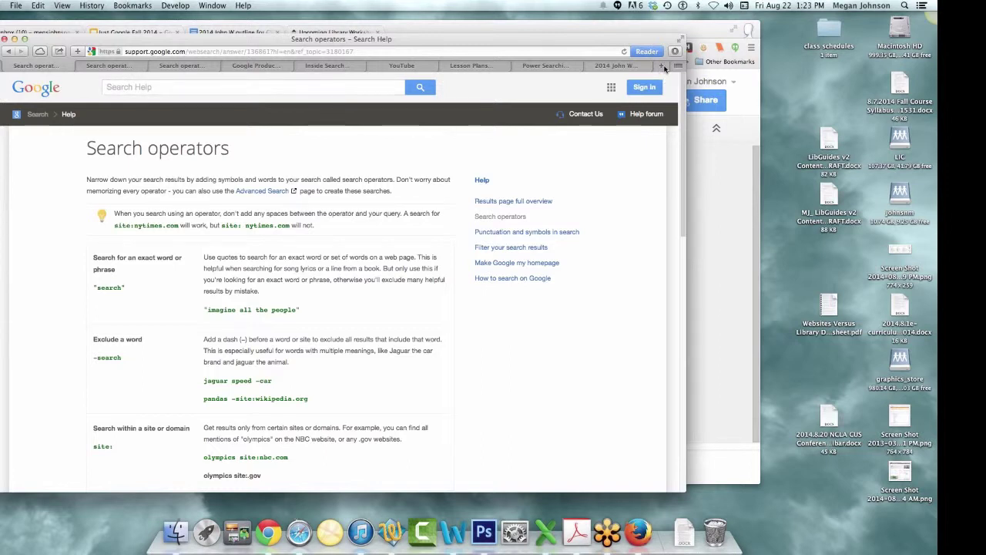
pyautogui.click(665, 69)
# - Load google.com and search for rheumatoid arthritis
pyautogui.write('gpp')
pyautogui.press('BackSpace')
pyautogui.press('BackSpace')
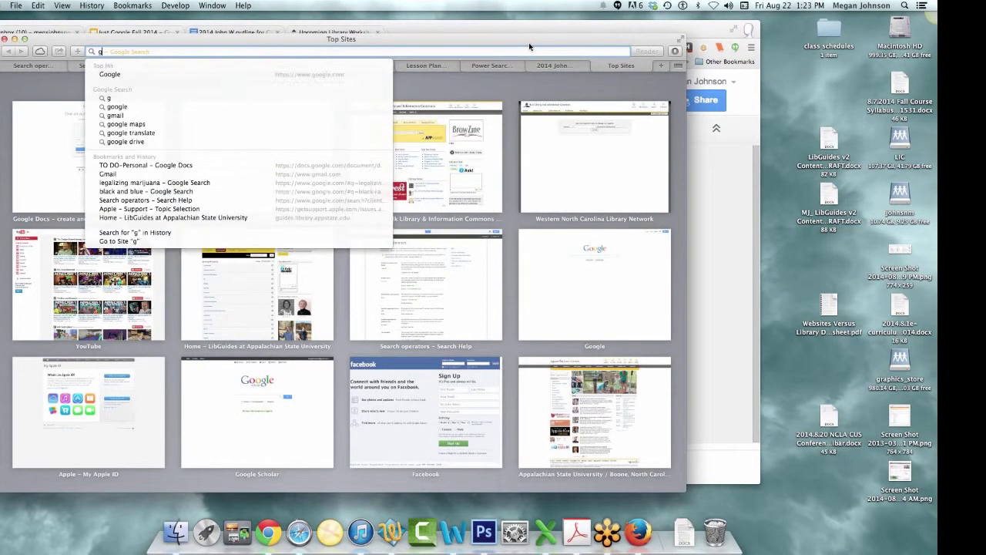
pyautogui.write('oogle.com')
pyautogui.press('Return')
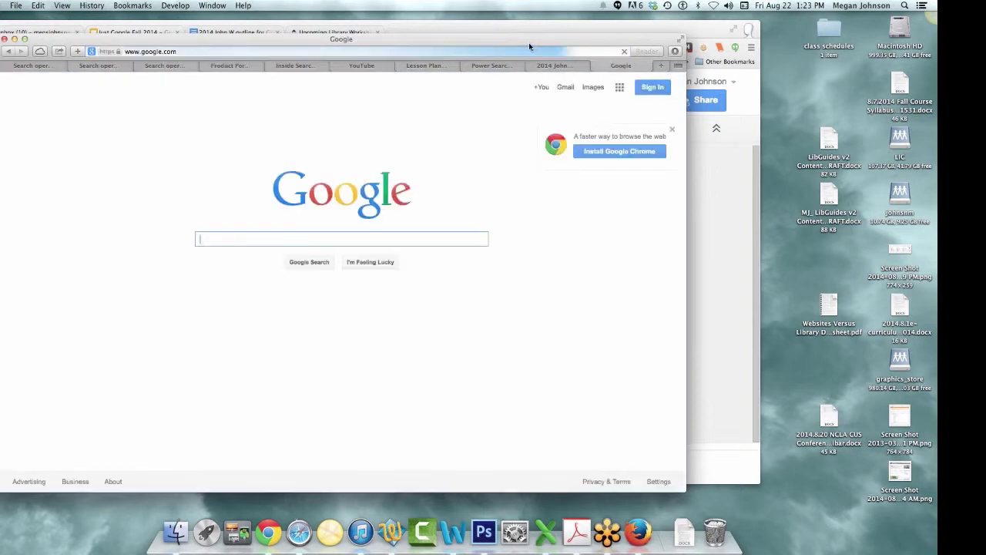
pyautogui.write('"')
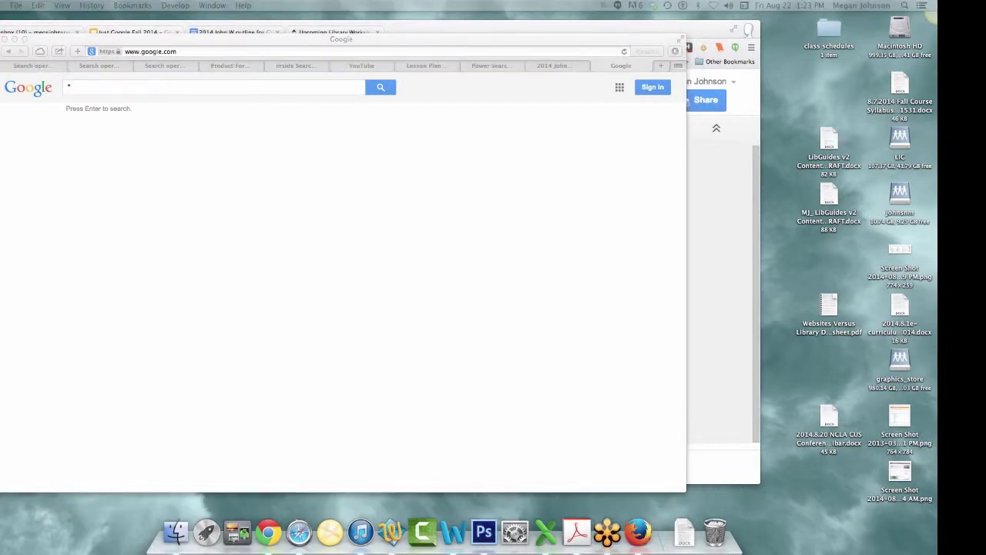
pyautogui.click(88, 86)
pyautogui.write('rheumatoid arthritis')
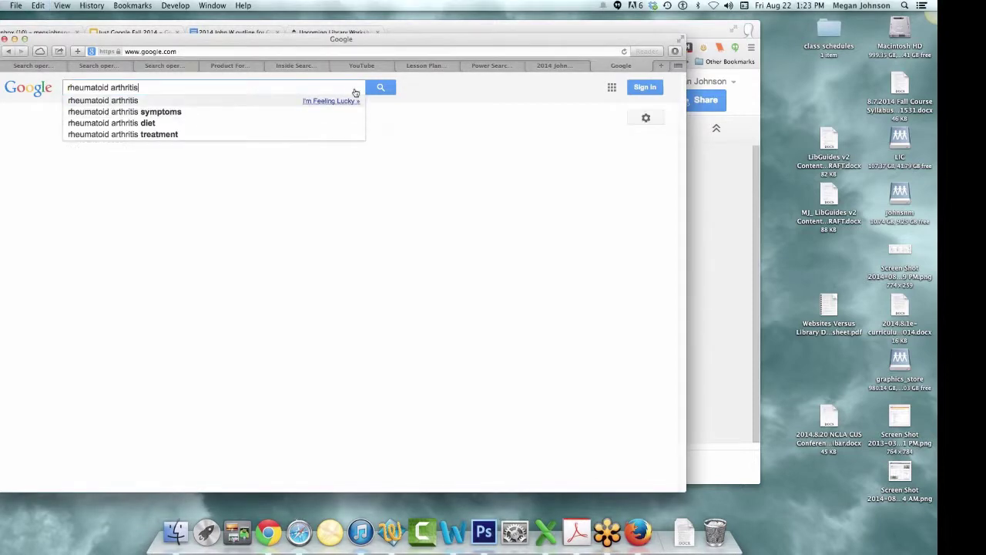
pyautogui.click(379, 88)
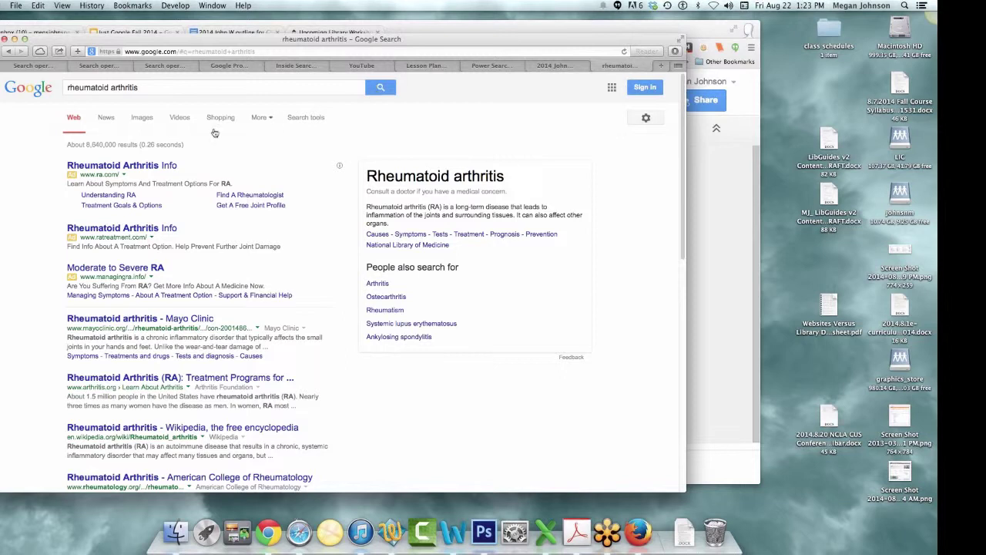
# - Rerun the search with "rheumatoid arthritis" wrapped in quotes as an exact phrase
pyautogui.click(144, 88)
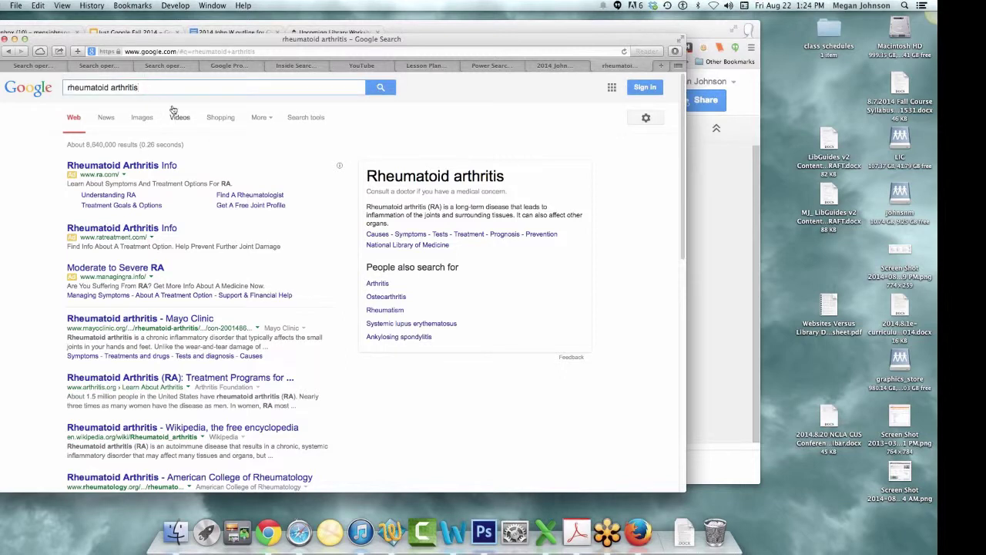
pyautogui.write('"')
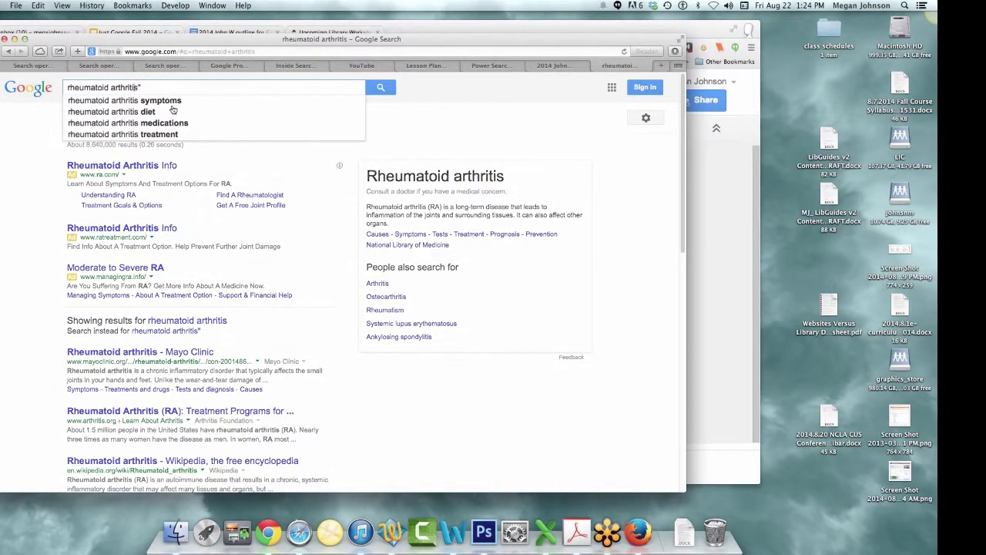
pyautogui.press('super+Left')
pyautogui.write('"')
pyautogui.press('Return')
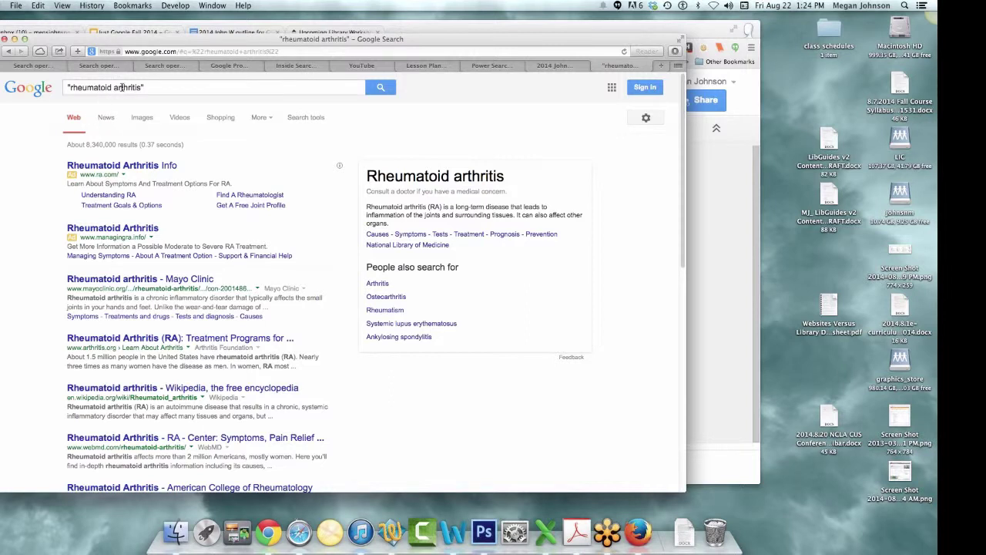
# - Add the suggested "alternative treatment" as a quoted phrase and search, giving about 210,000 results
pyautogui.click(184, 89)
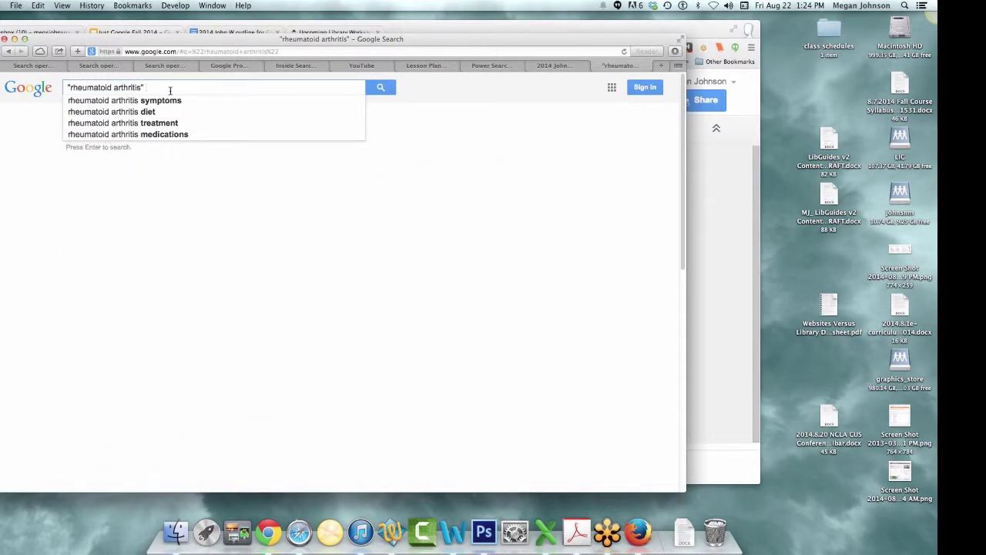
pyautogui.write('alte')
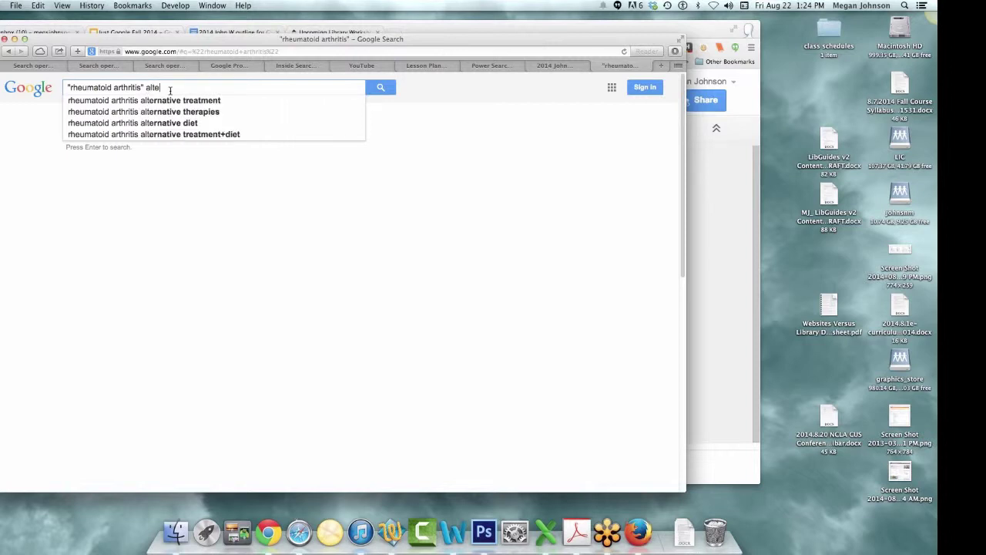
pyautogui.click(96, 100)
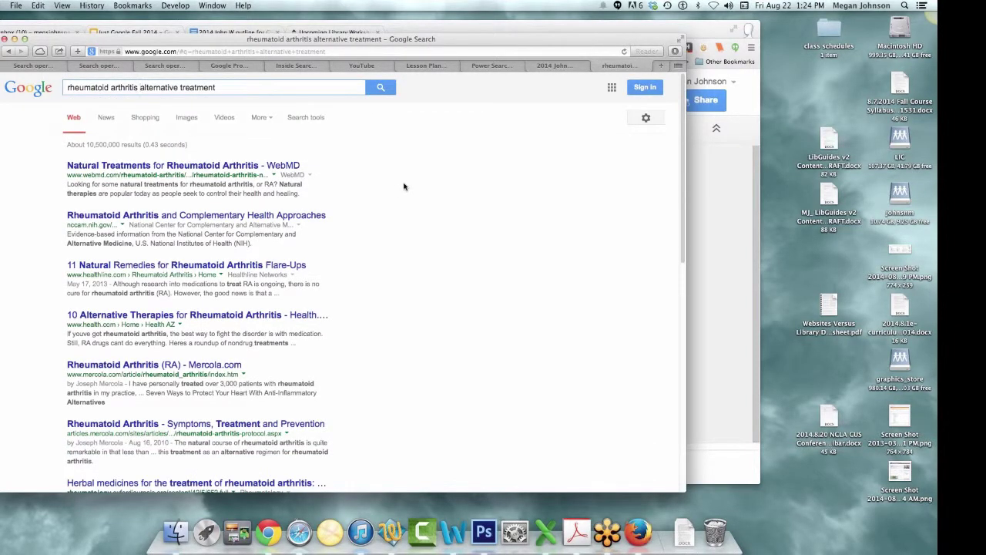
pyautogui.write('"')
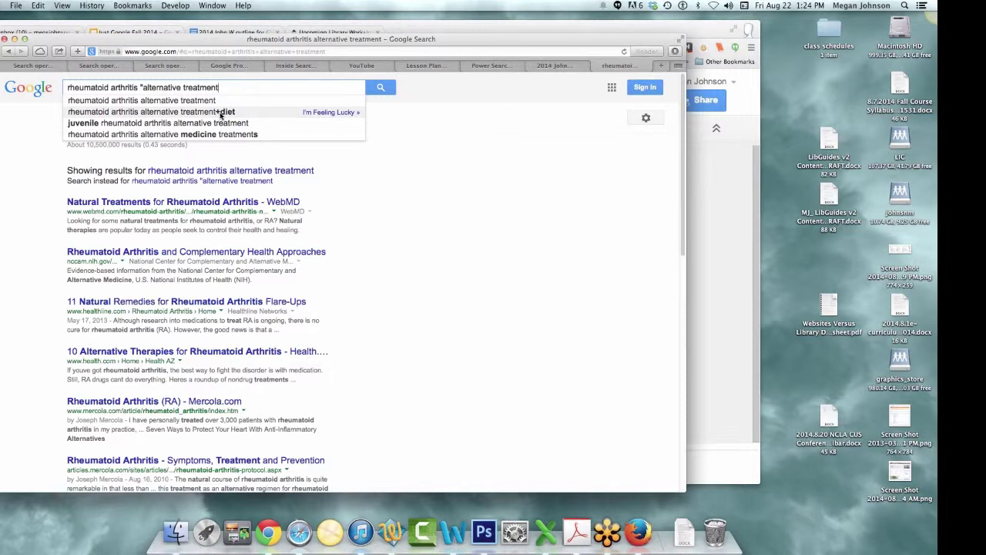
pyautogui.write('"')
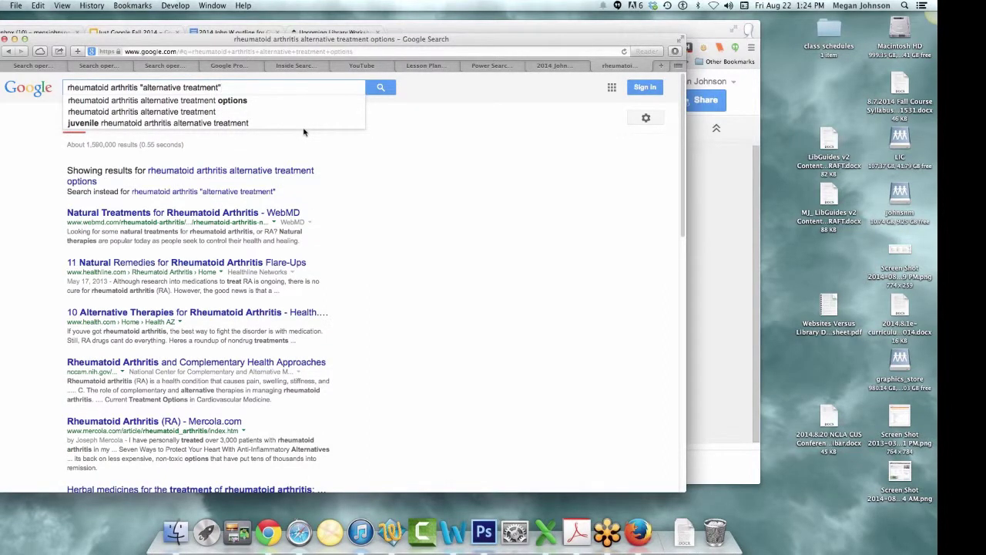
pyautogui.press('Return')
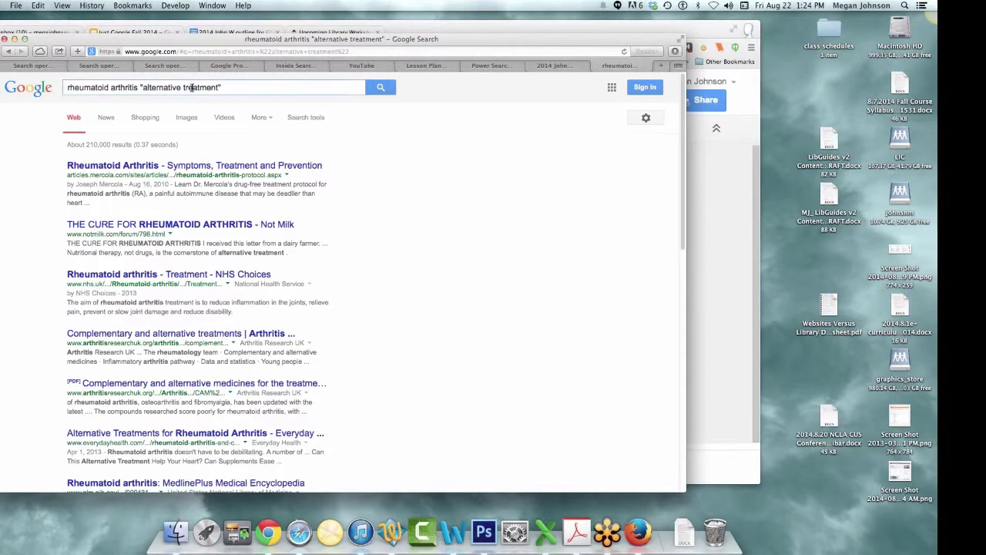
# - Reopen the Search operators help page, scroll through the operators, and start entering google.com
pyautogui.click(77, 65)
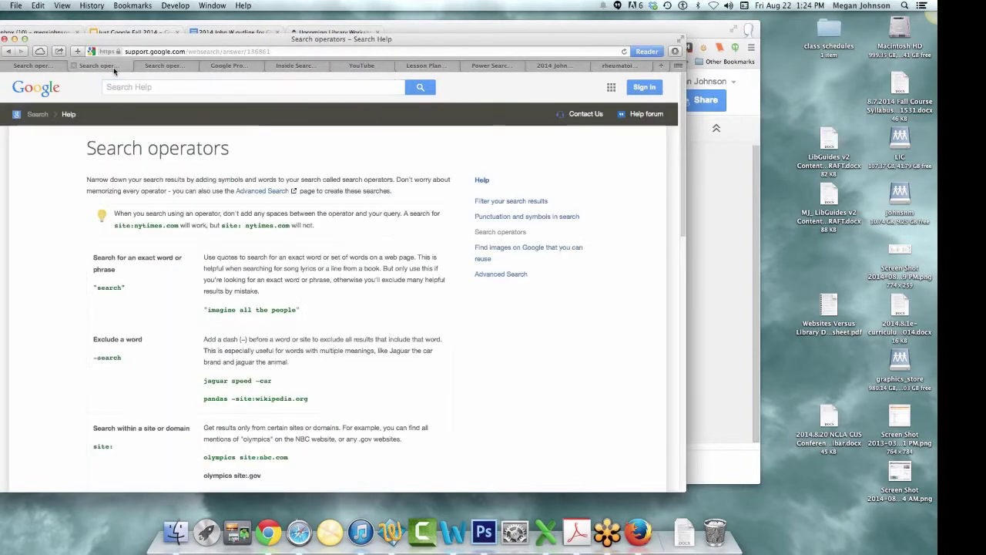
pyautogui.scroll(-1, 177, 365)
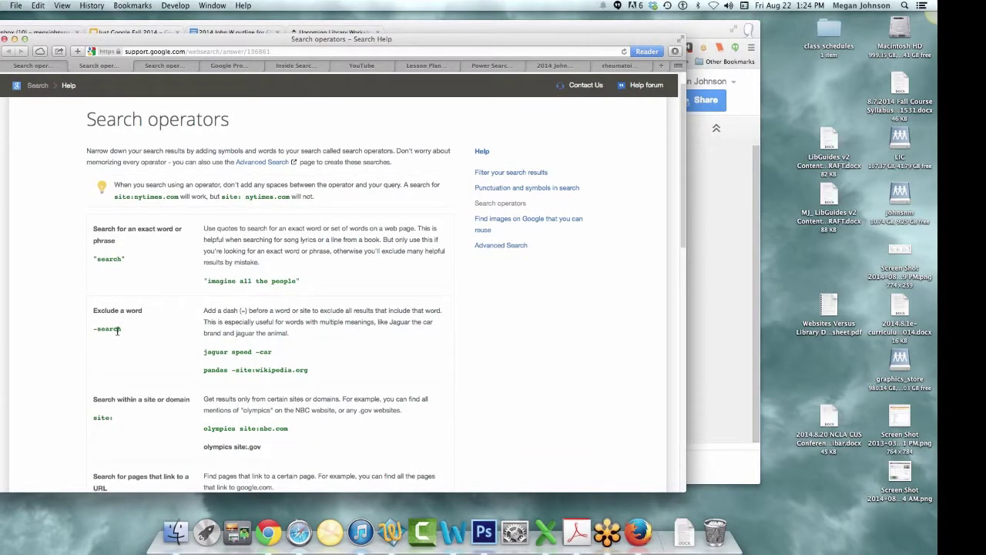
pyautogui.scroll(-2, 137, 346)
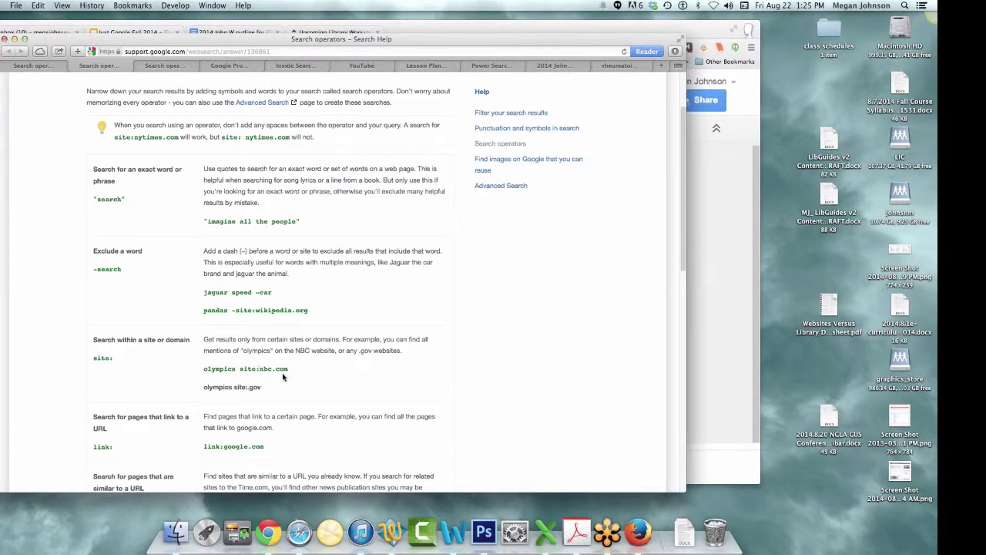
pyautogui.scroll(3, 282, 376)
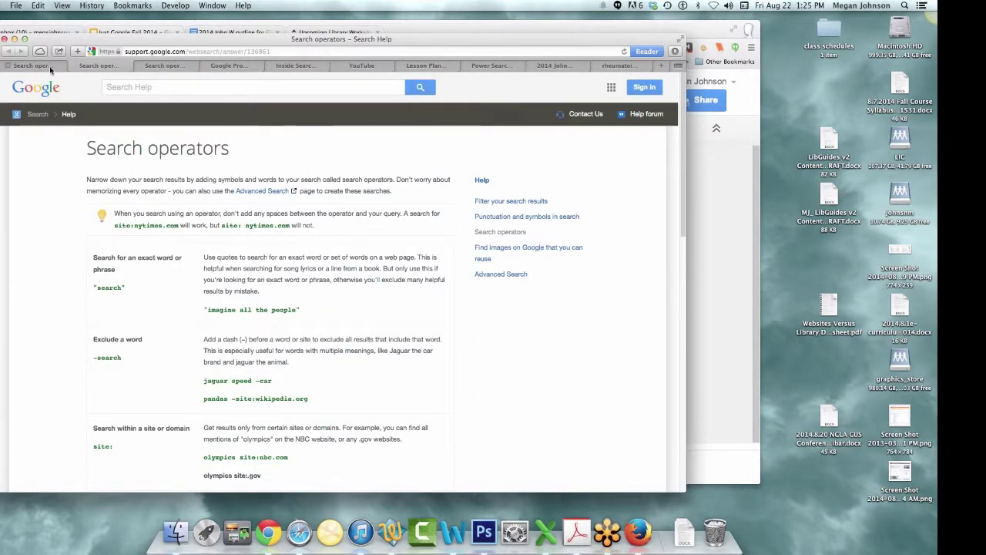
pyautogui.click(78, 65)
pyautogui.click(165, 52)
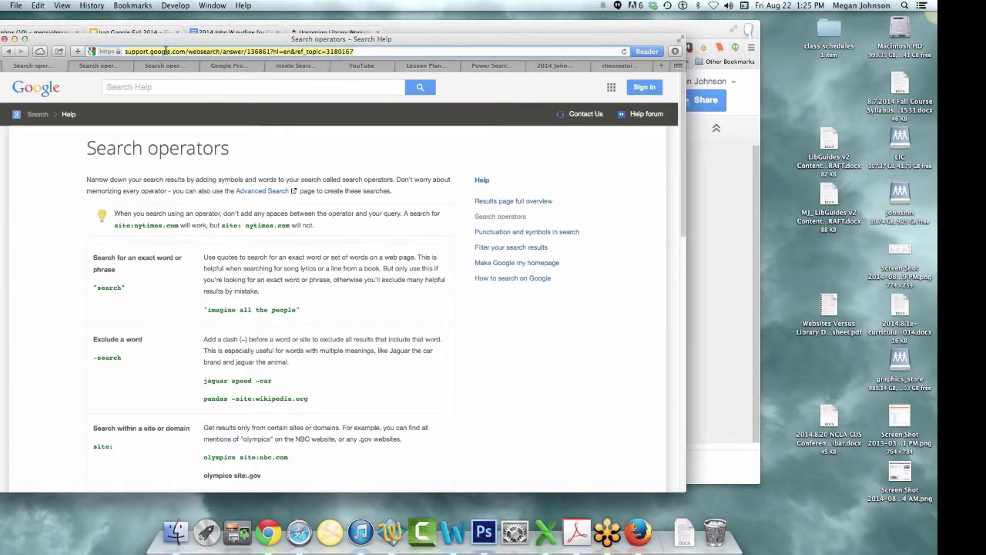
pyautogui.write('google.com')
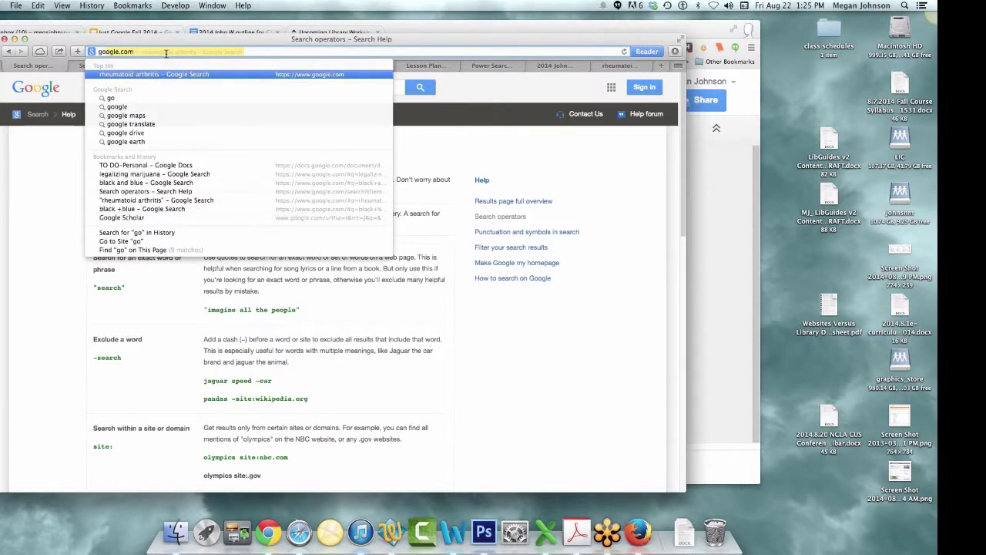
pyautogui.press('Return')
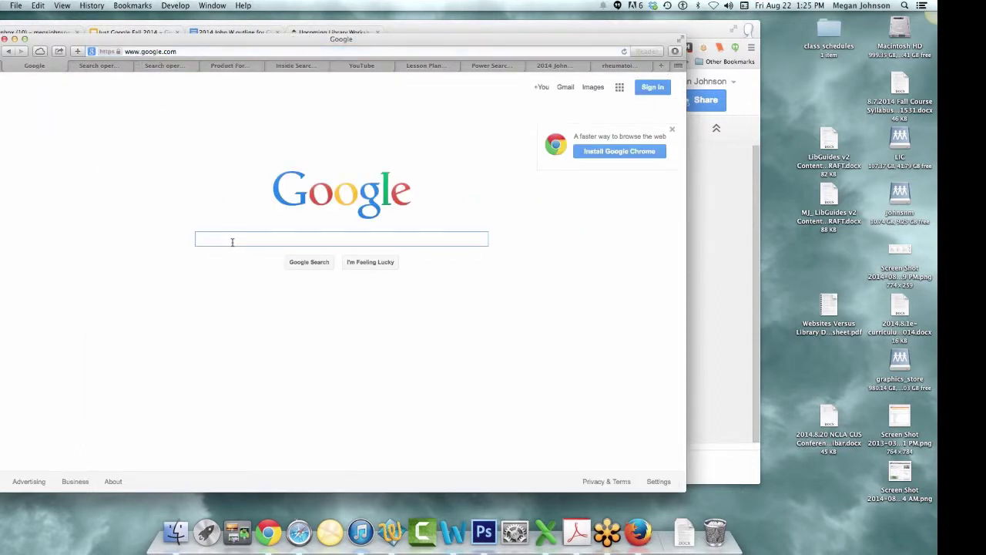
pyautogui.rightClick(233, 242)
pyautogui.click(254, 267)
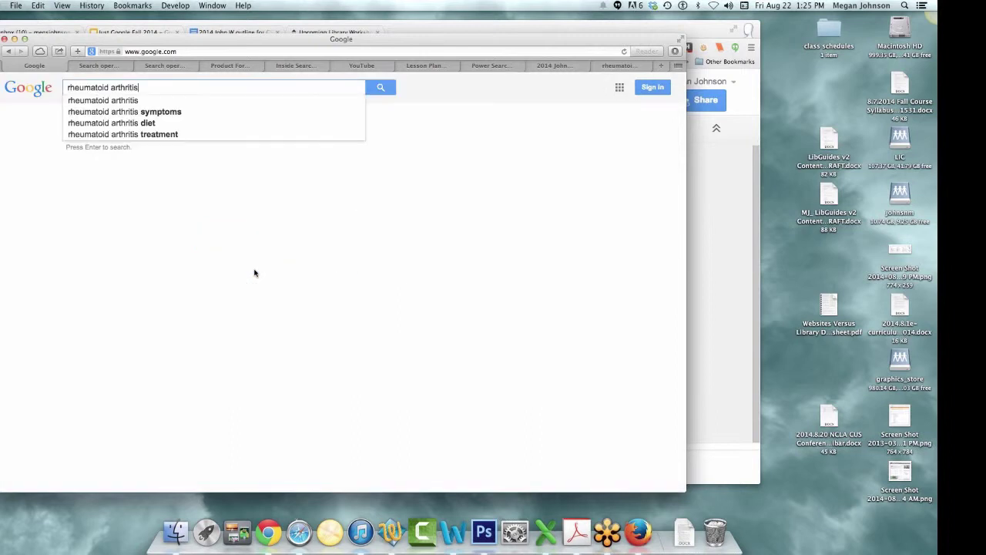
pyautogui.click(379, 90)
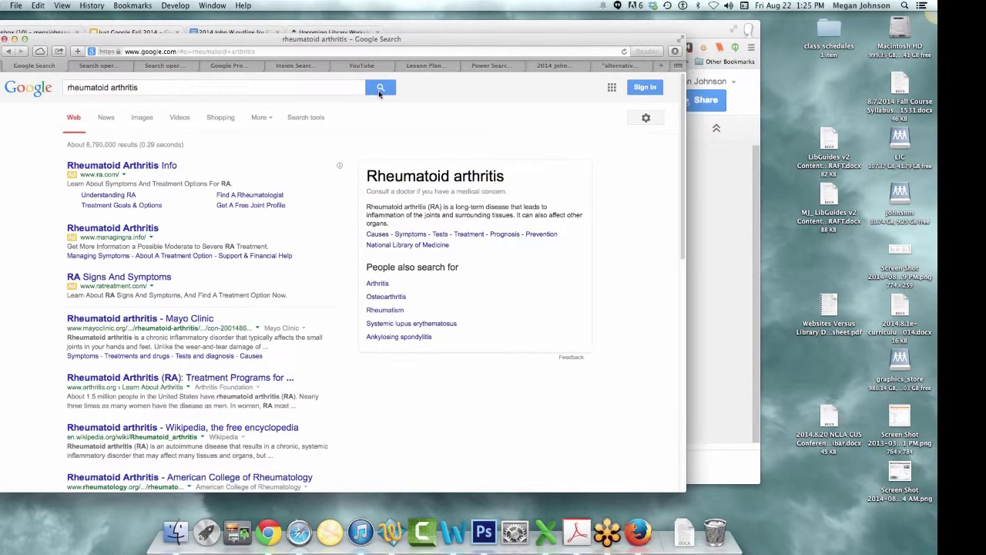
pyautogui.click(212, 91)
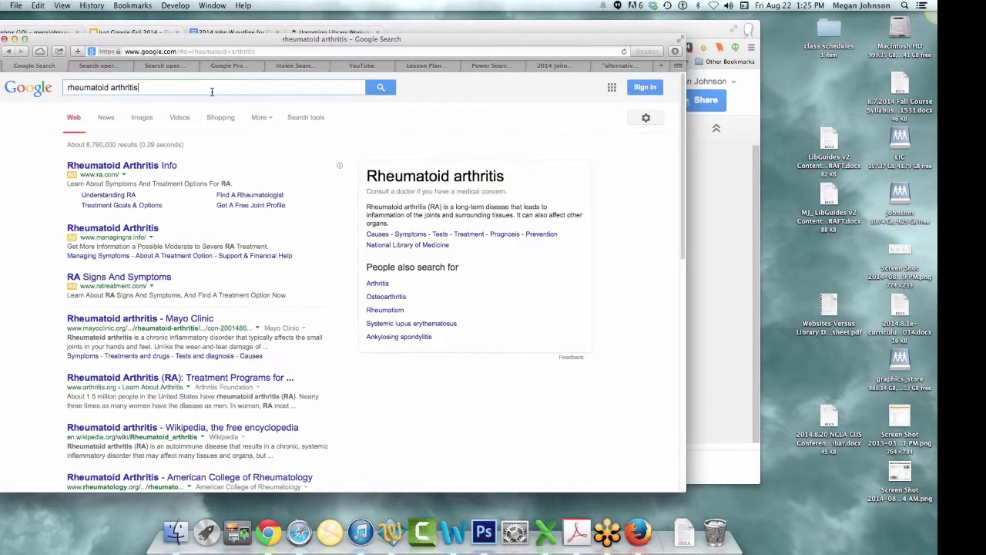
pyautogui.write('site')
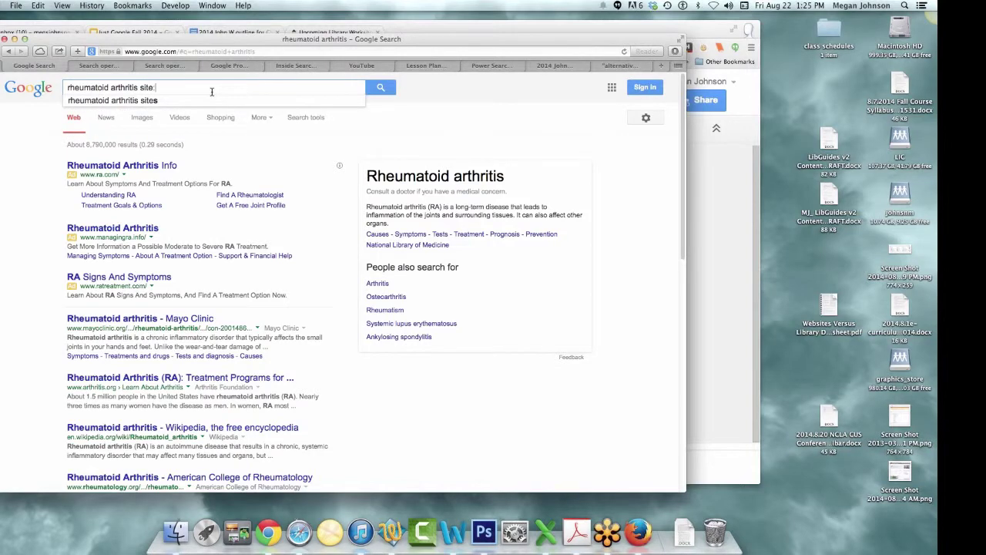
pyautogui.write(':appstate.edu')
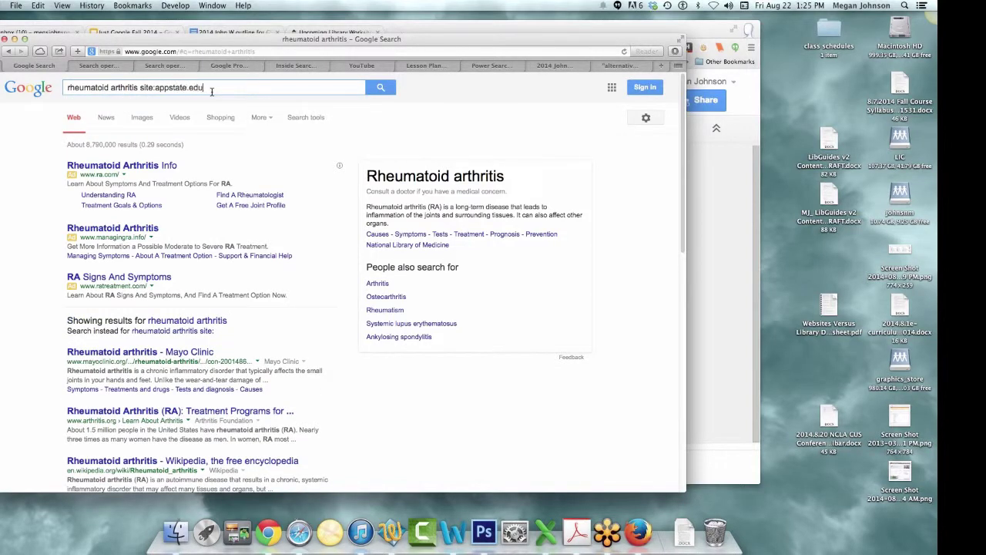
pyautogui.press('Return')
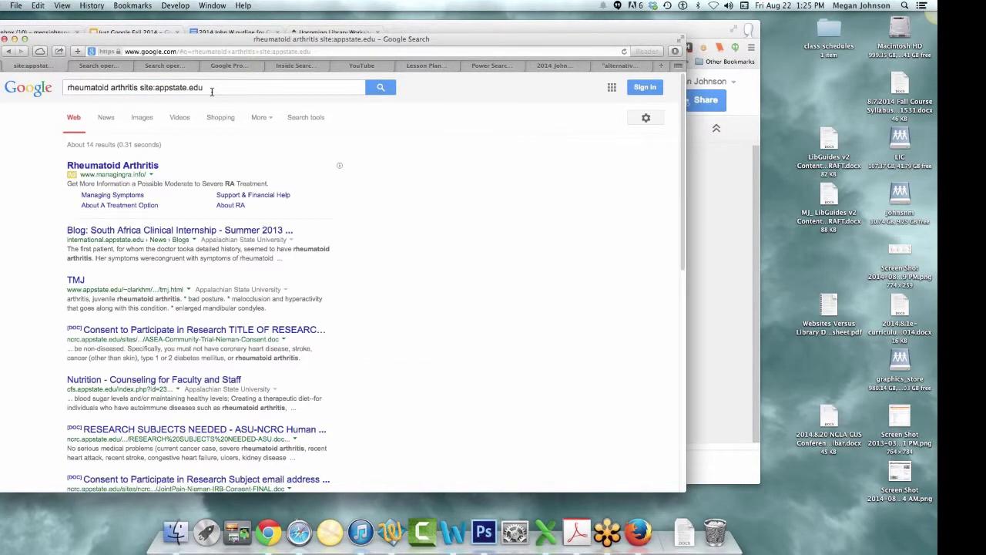
pyautogui.scroll(-1, 299, 318)
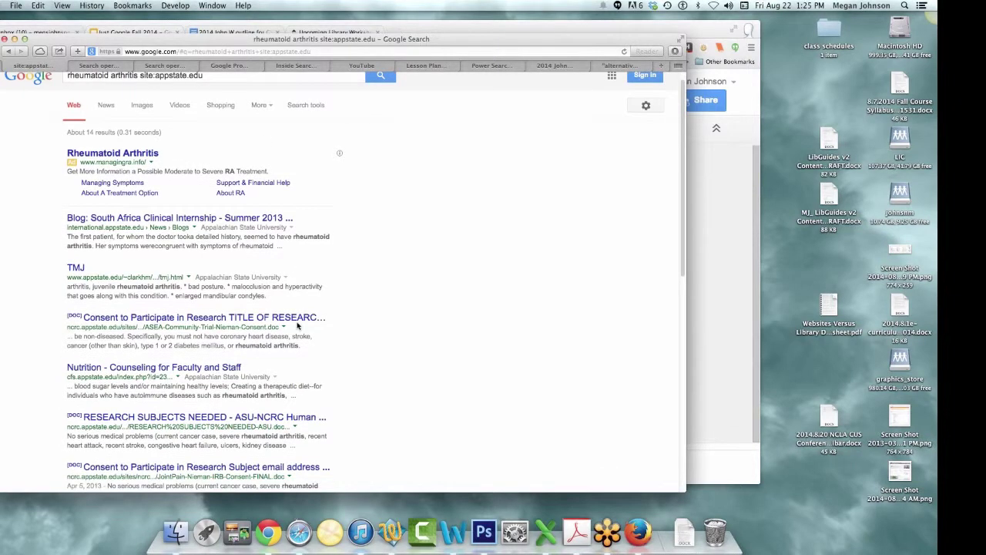
pyautogui.scroll(-5, 298, 325)
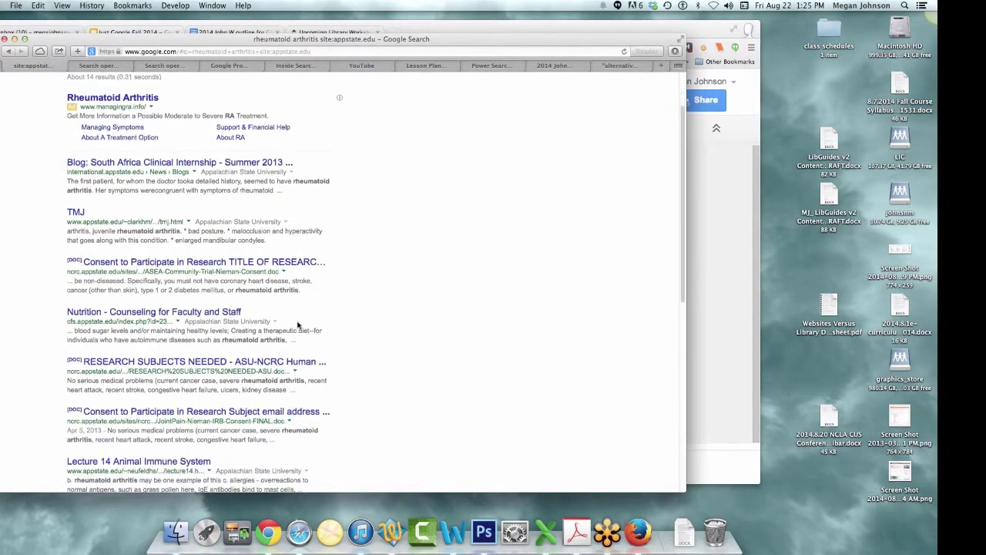
pyautogui.scroll(-8, 298, 325)
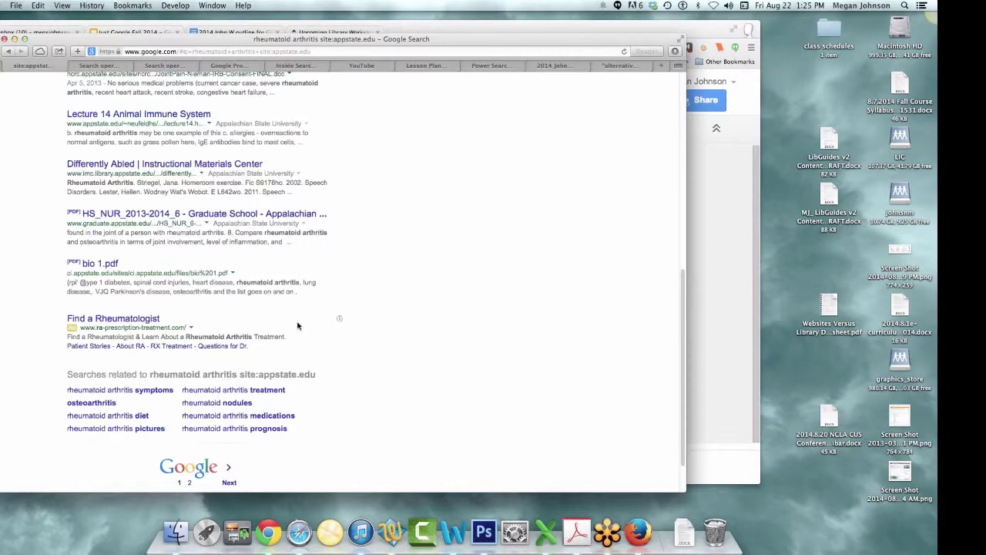
pyautogui.scroll(3, 297, 324)
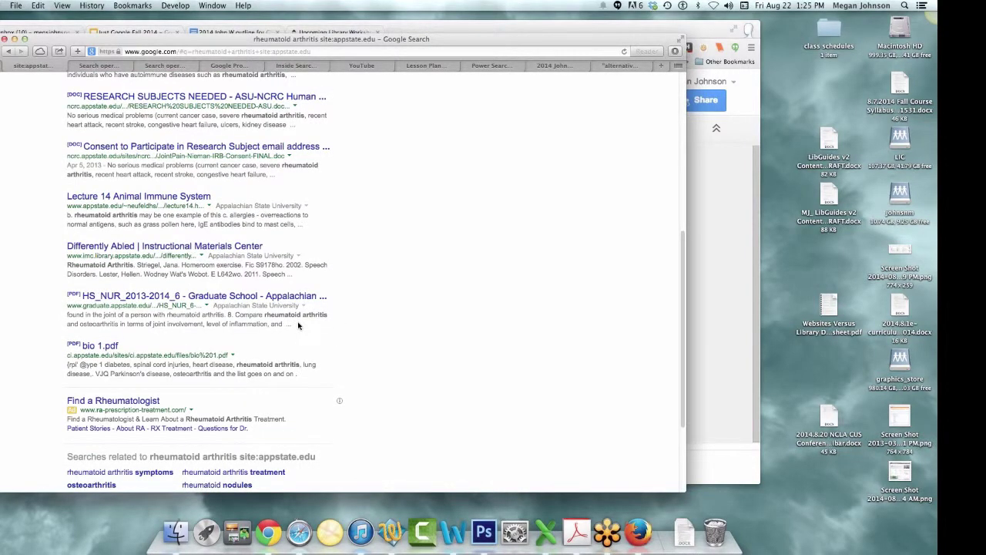
pyautogui.scroll(10, 298, 325)
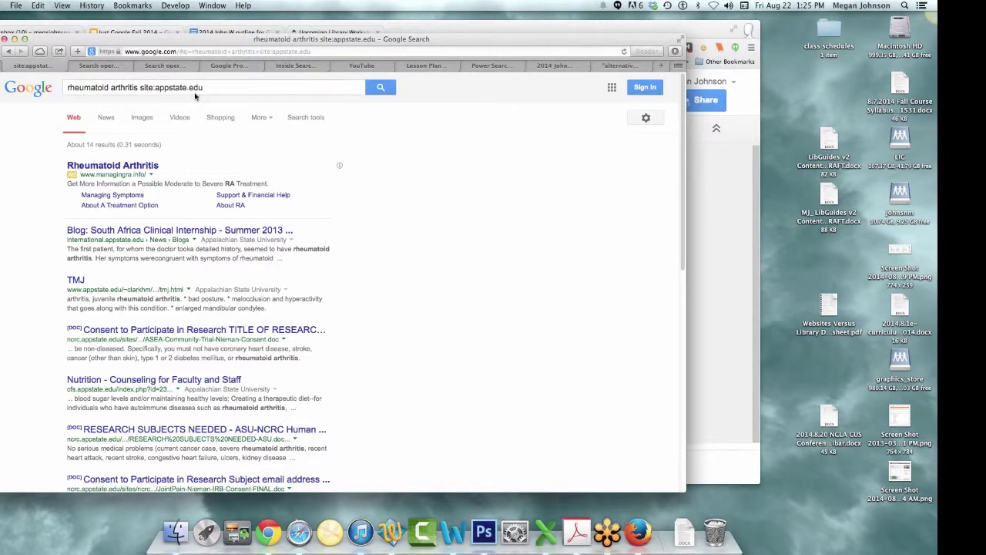
# - Open the Search operators page and copy the example "a * saved is a * earned"
pyautogui.click(7, 52)
pyautogui.click(111, 66)
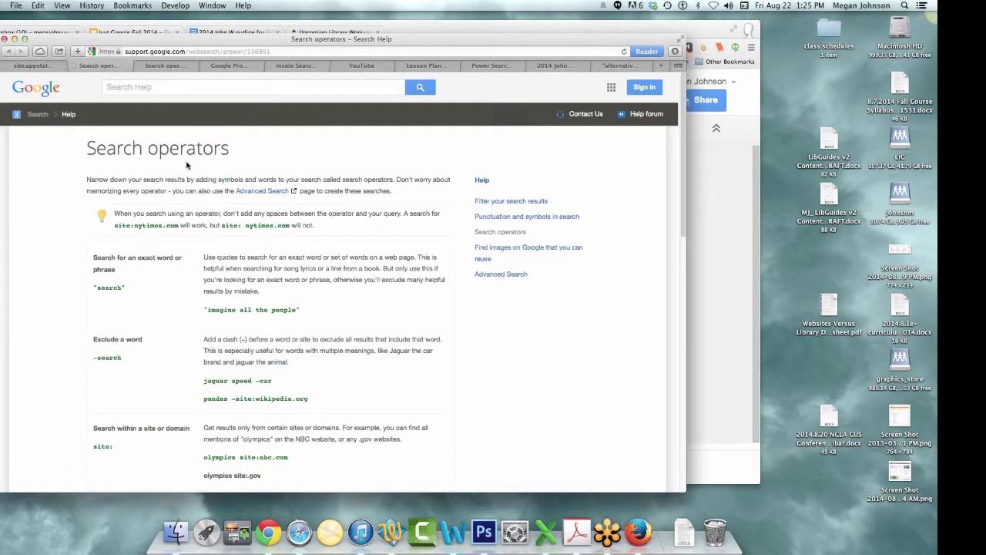
pyautogui.scroll(-1, 250, 279)
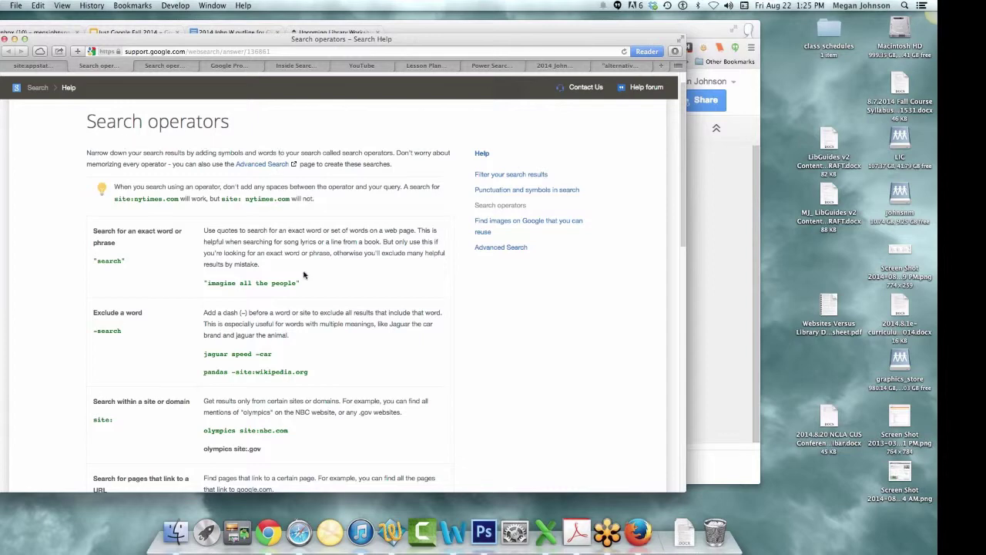
pyautogui.scroll(-5, 305, 276)
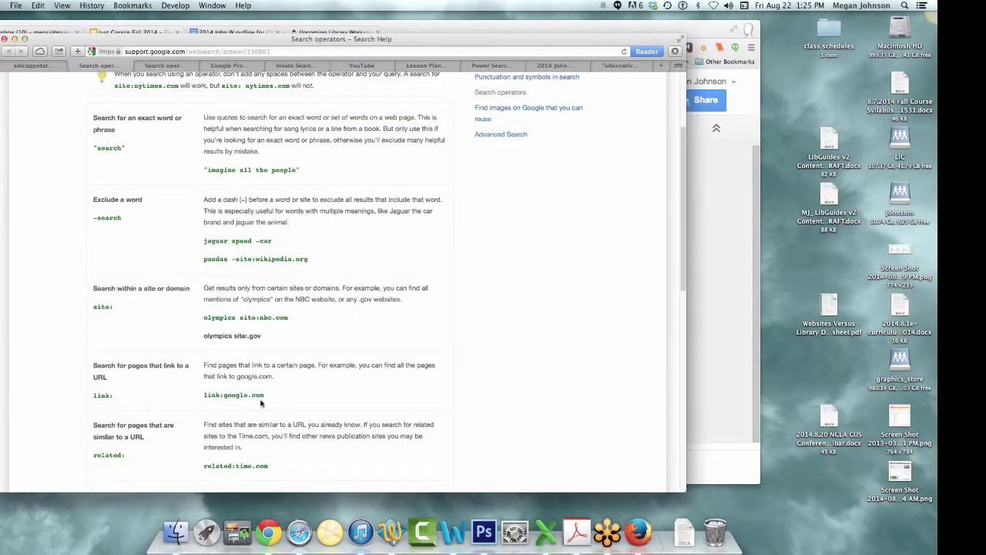
pyautogui.scroll(-1, 233, 429)
pyautogui.scroll(-2, 234, 432)
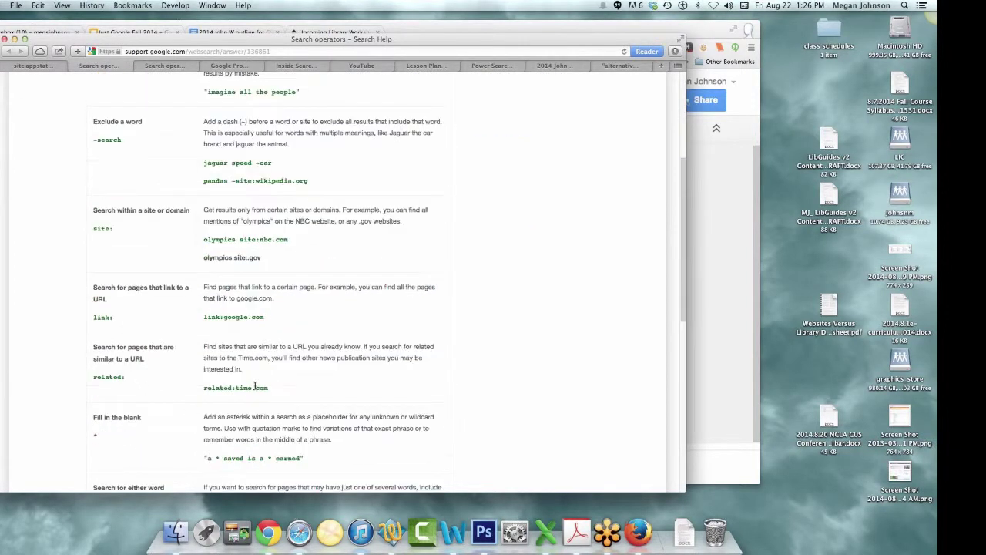
pyautogui.scroll(-1, 244, 399)
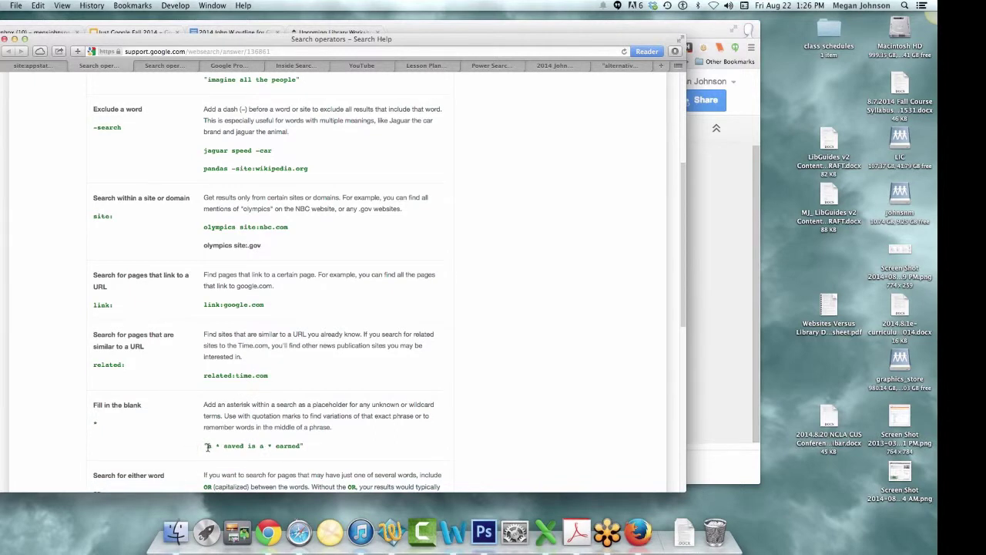
pyautogui.moveTo(208, 447); pyautogui.dragTo(300, 447)
pyautogui.rightClick(280, 442)
pyautogui.click(304, 437)
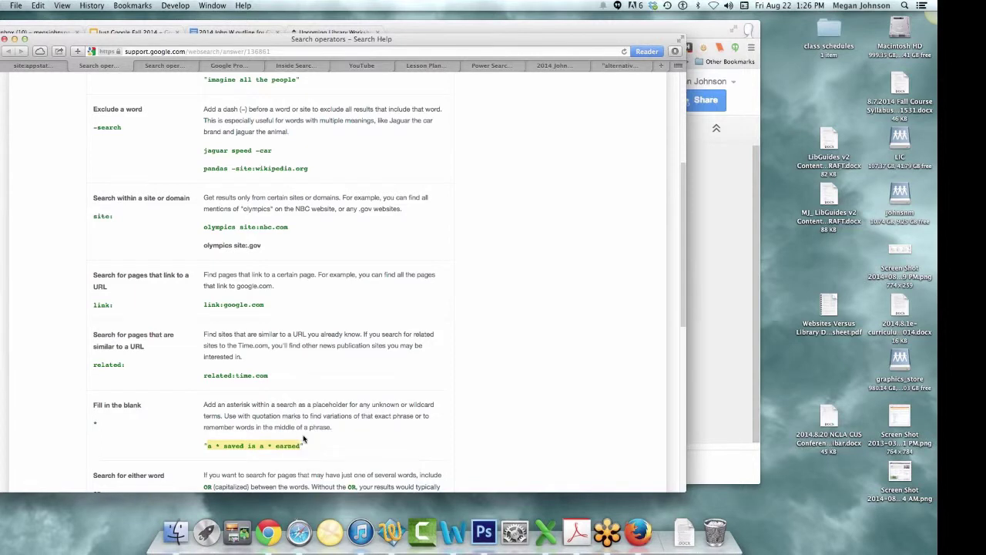
# - Copy the page's web address, reselect the wildcard example, and select the address bar
pyautogui.scroll(-3, 304, 438)
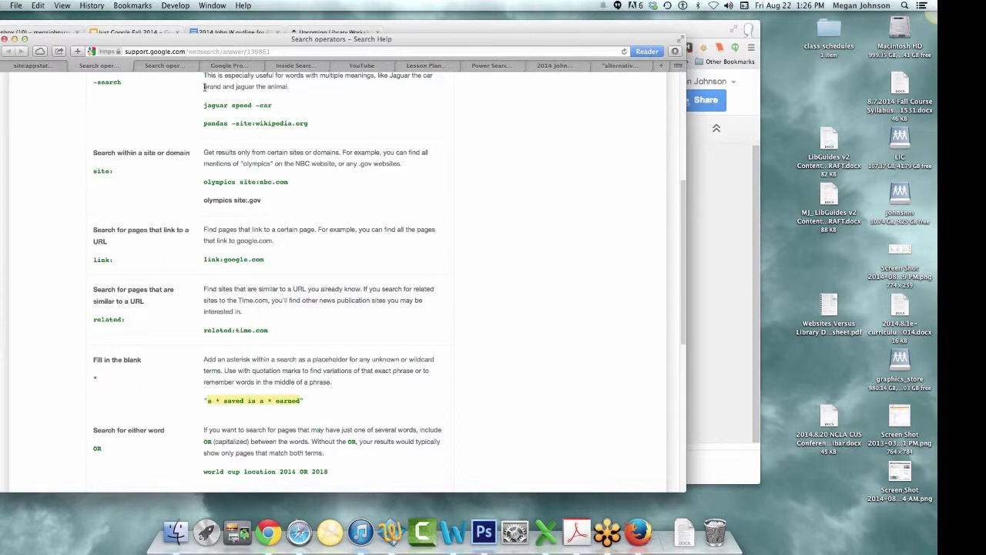
pyautogui.click(207, 49)
pyautogui.rightClick(208, 49)
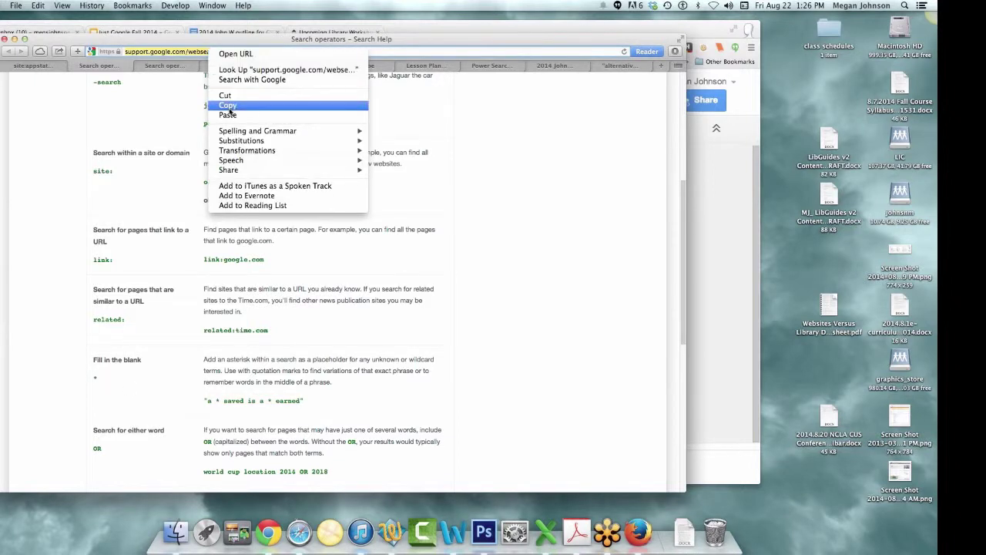
pyautogui.click(230, 105)
pyautogui.click(279, 52)
pyautogui.press('super+a')
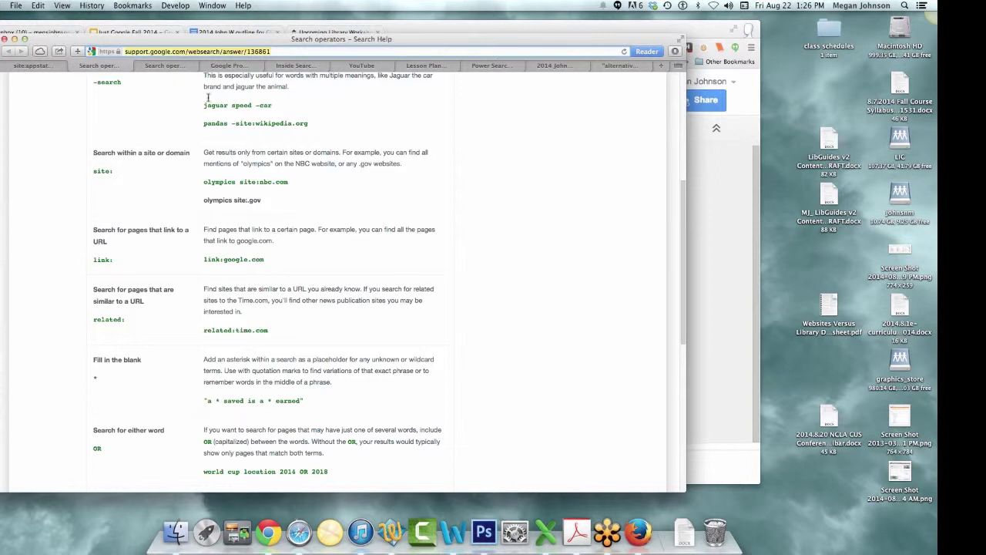
pyautogui.moveTo(304, 401); pyautogui.dragTo(202, 399)
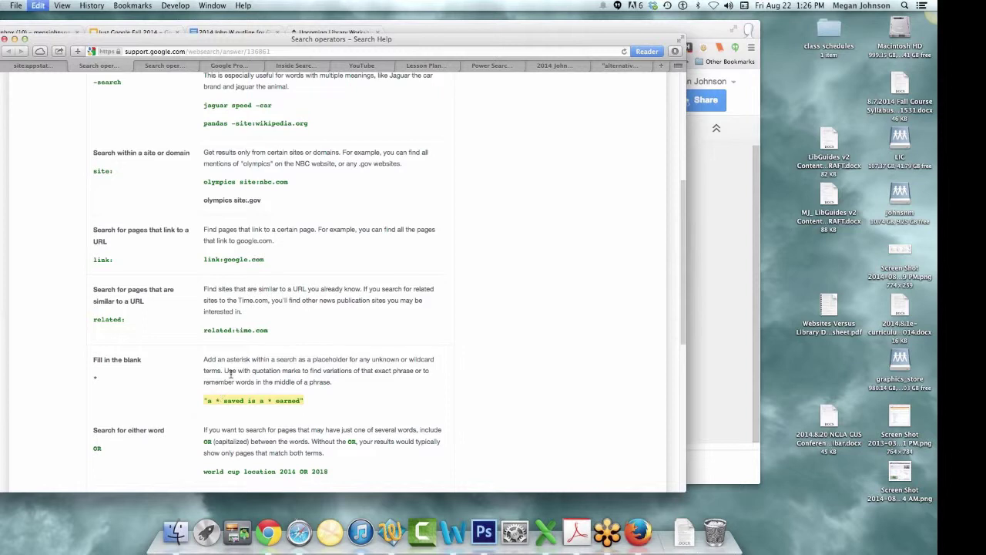
pyautogui.click(250, 51)
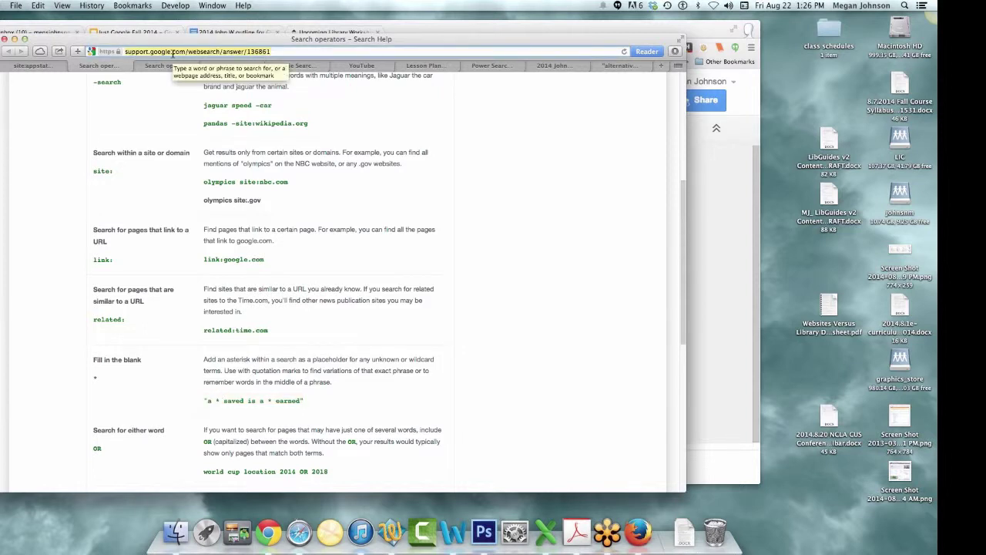
# - Search "a * saved is a * earned" (about 7,580,000 results), then move the window aside to reveal the slides
pyautogui.press('super+v')
pyautogui.press('Return')
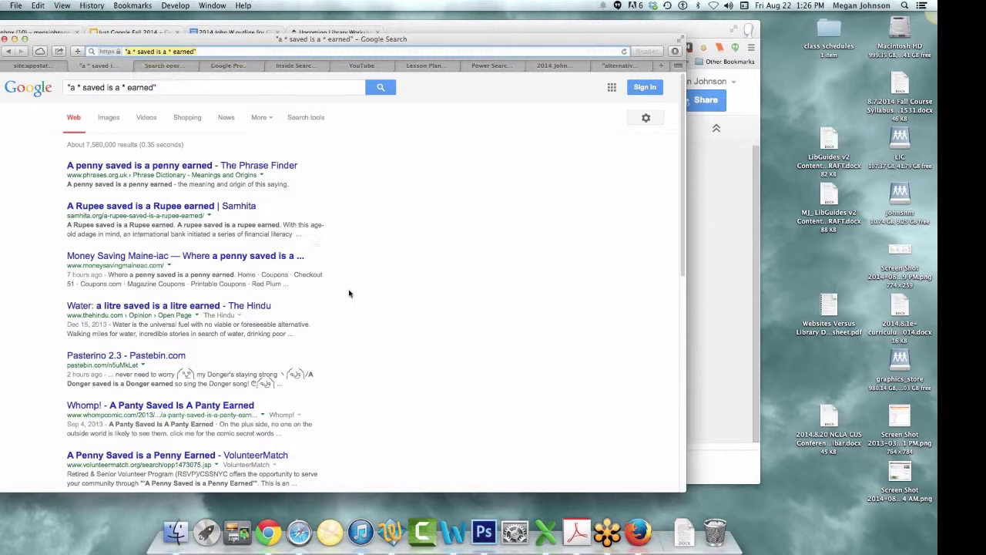
pyautogui.moveTo(685, 375); pyautogui.dragTo(552, 379)
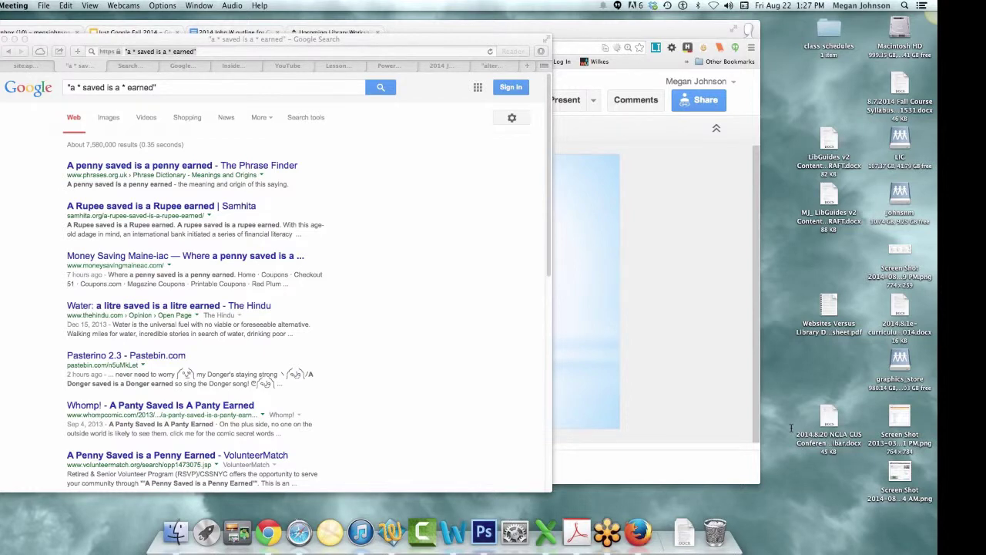
pyautogui.click(553, 371)
pyautogui.moveTo(553, 371); pyautogui.dragTo(652, 383)
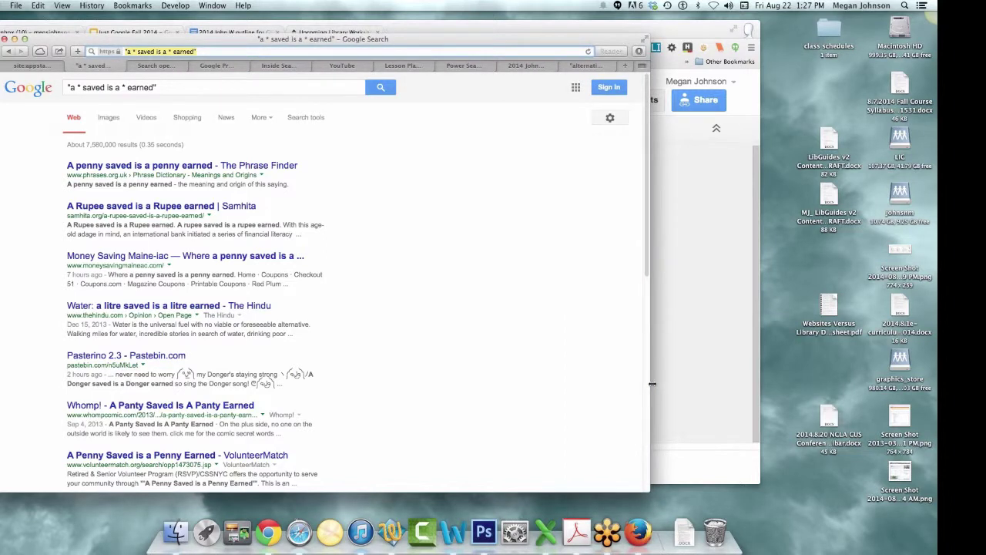
pyautogui.scroll(-1, 437, 392)
pyautogui.scroll(1, 439, 393)
pyautogui.moveTo(279, 48); pyautogui.dragTo(229, 54)
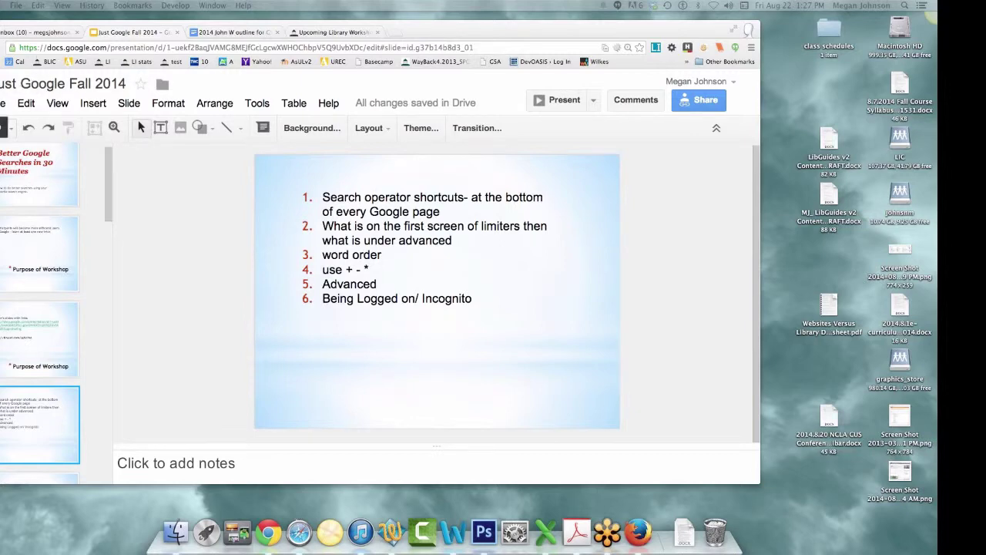
# - Replace the query with +penny earned, search (about 233 results), and move the window aside
pyautogui.moveTo(1, 127)
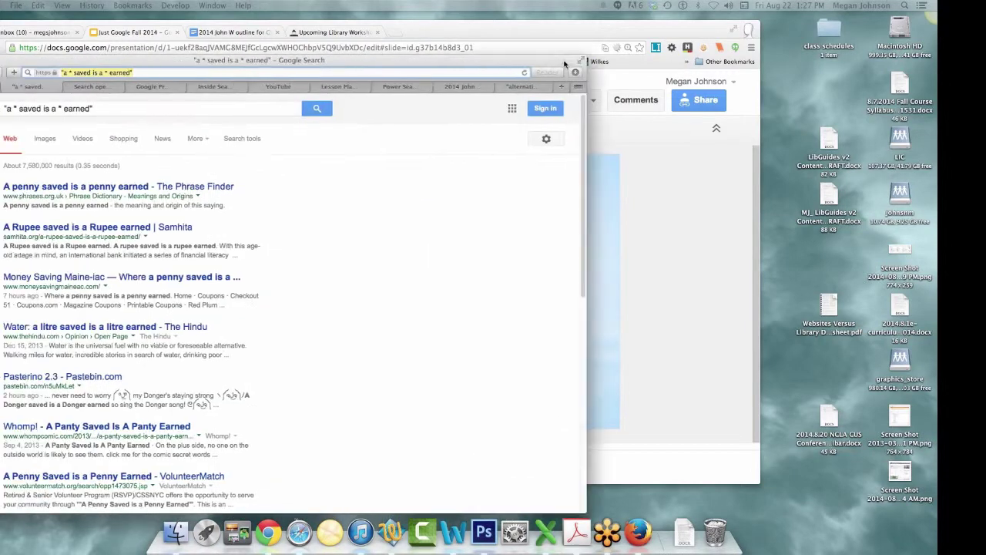
pyautogui.click(236, 121)
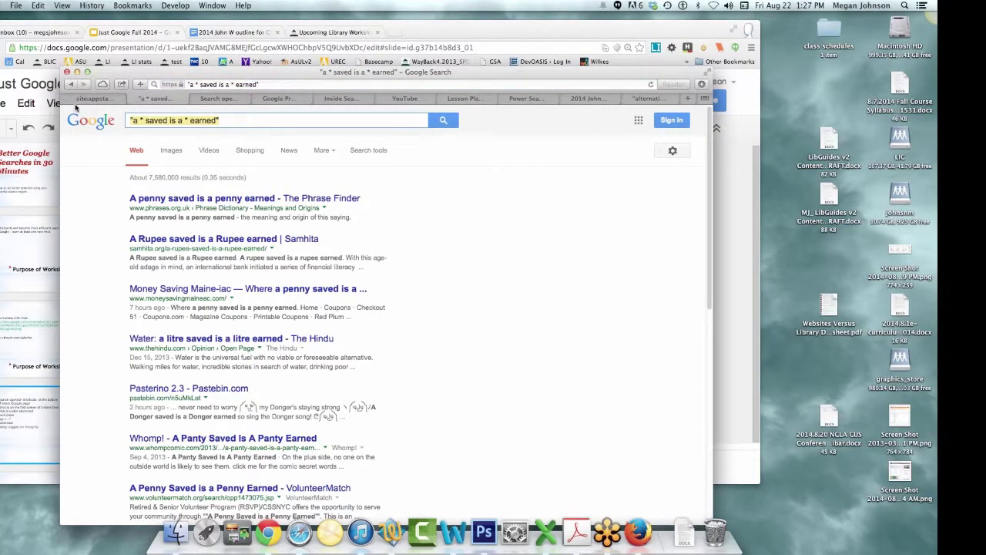
pyautogui.press('super+a')
pyautogui.write('+penny')
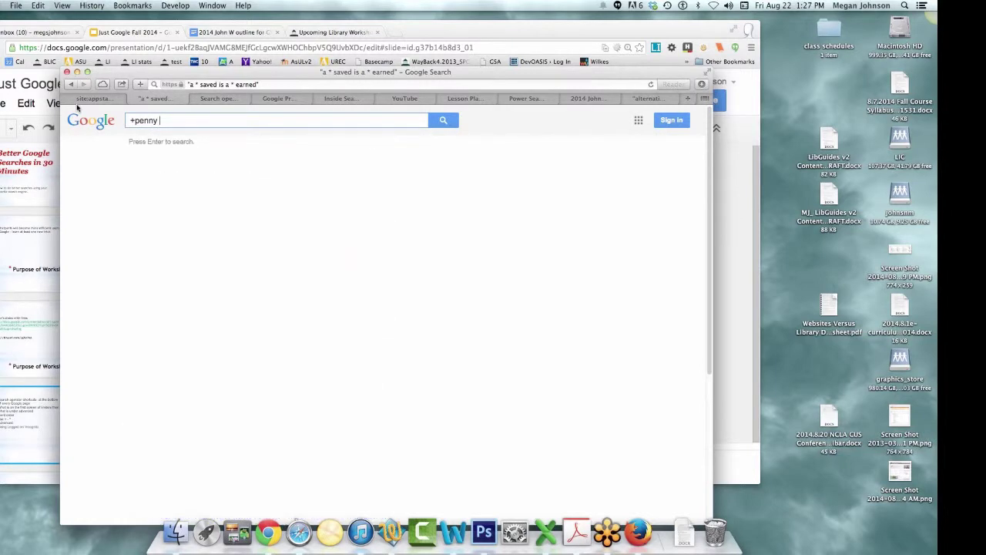
pyautogui.write(' earned')
pyautogui.press('Return')
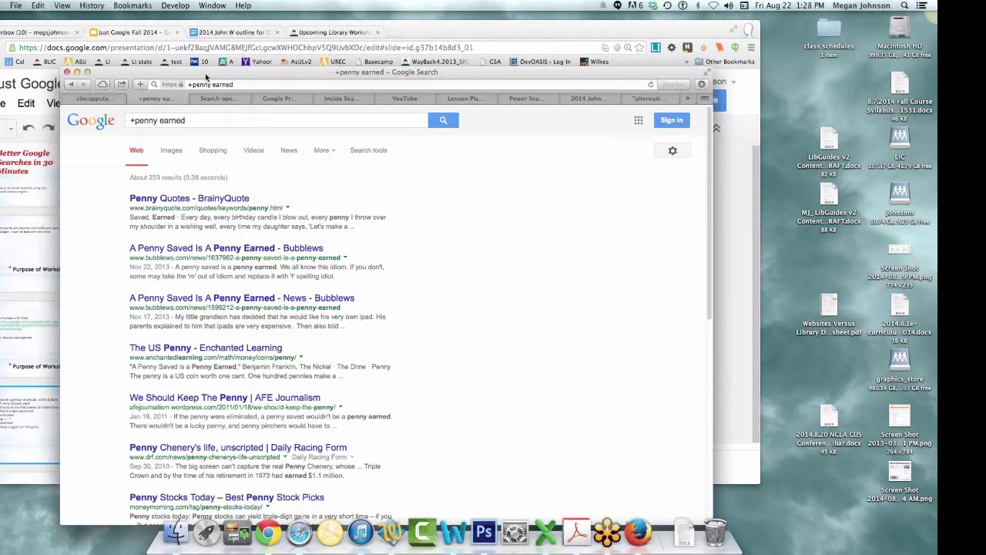
pyautogui.moveTo(206, 76); pyautogui.dragTo(1, 71)
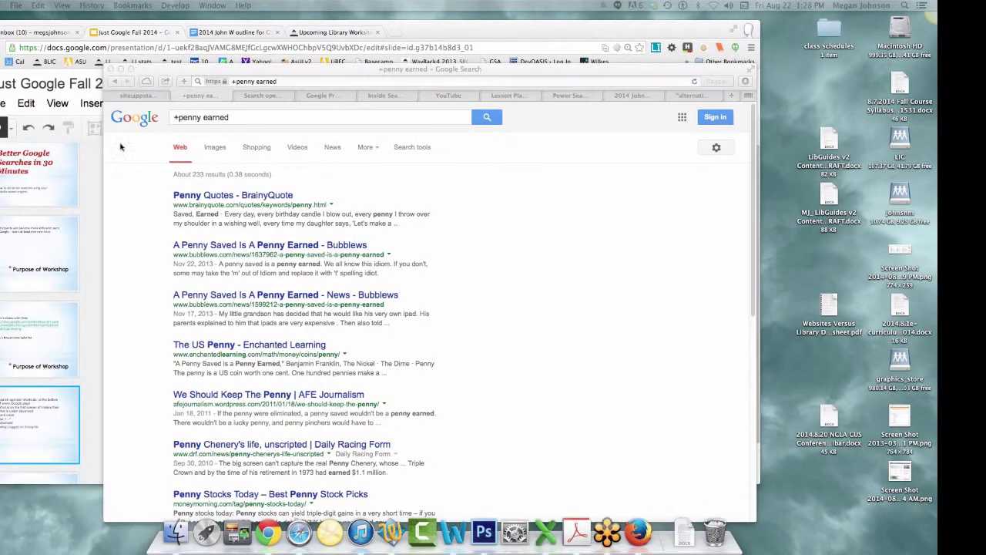
# - Change the query to AND penny earned and switch to the AND, OR, NOT Venn-diagram slide
pyautogui.click(176, 117)
pyautogui.press('BackSpace')
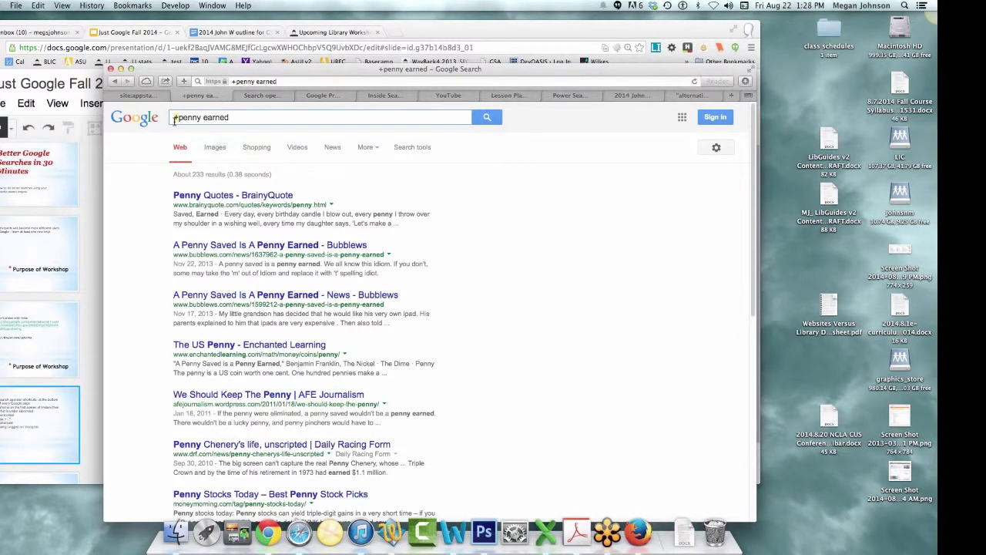
pyautogui.write('AND')
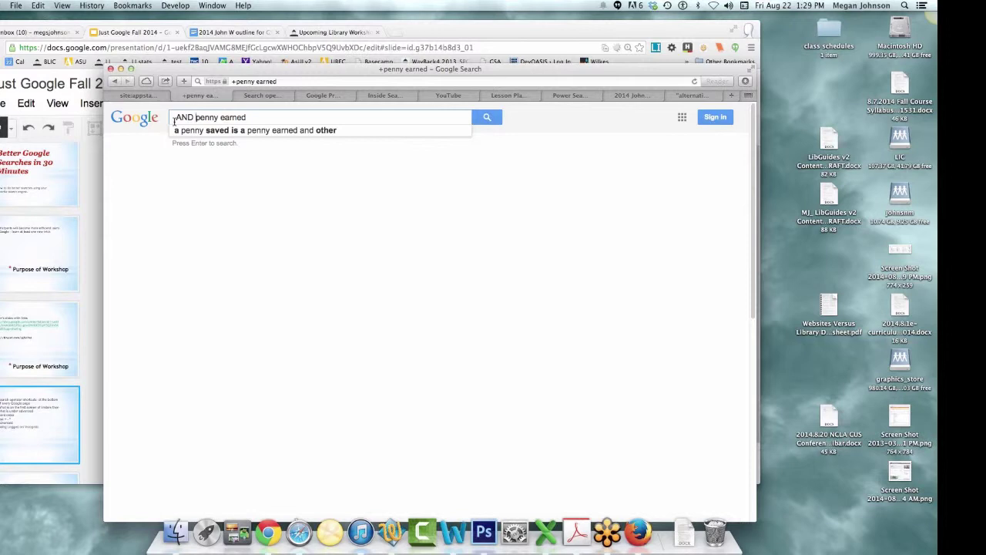
pyautogui.scroll(-5, 25, 387)
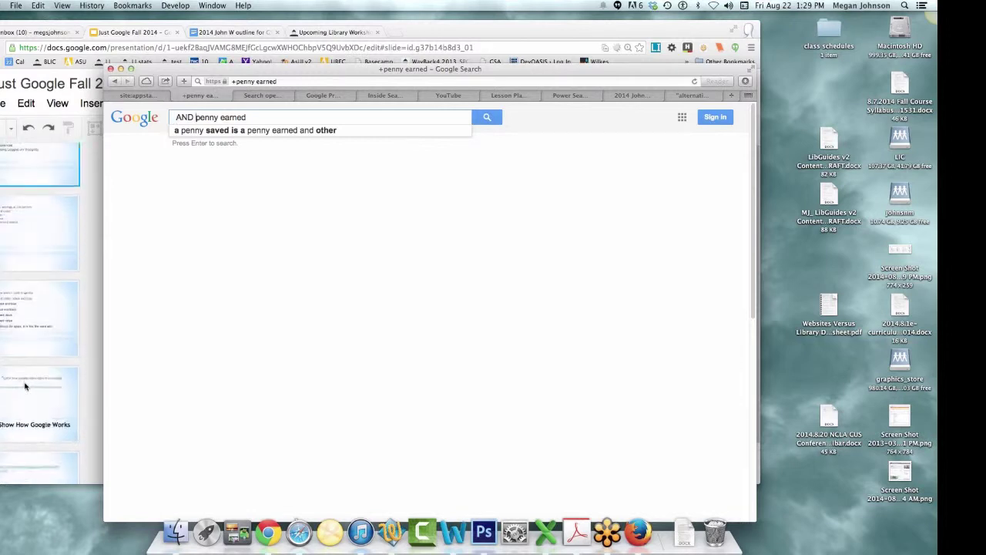
pyautogui.scroll(3, 25, 386)
pyautogui.click(34, 286)
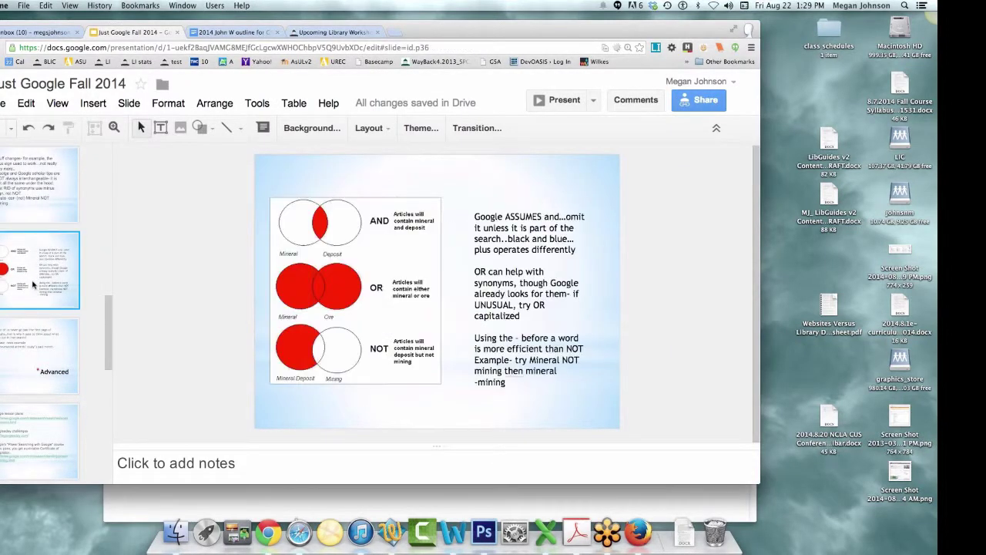
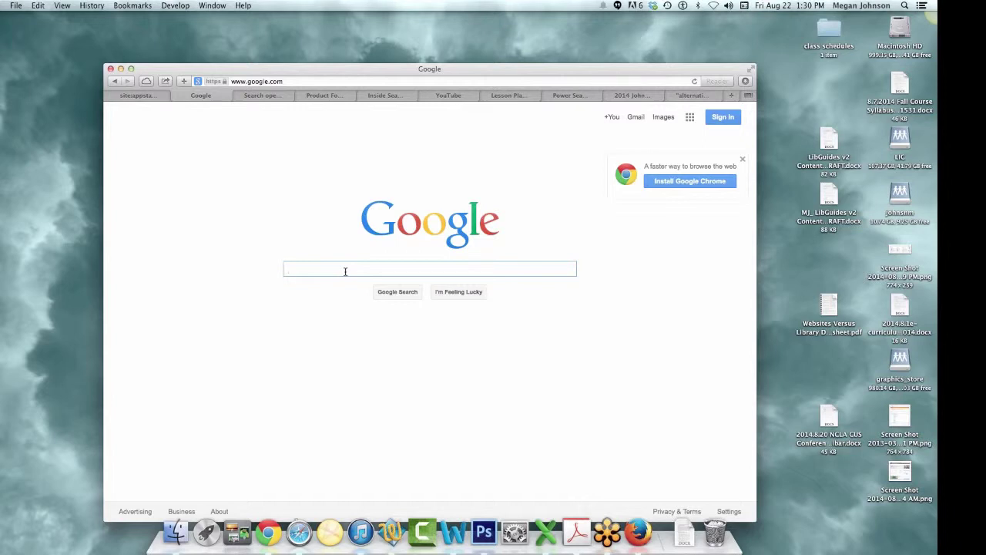
# - Search Google for 'mineral -mining' to exclude results mentioning mining
pyautogui.write('m')
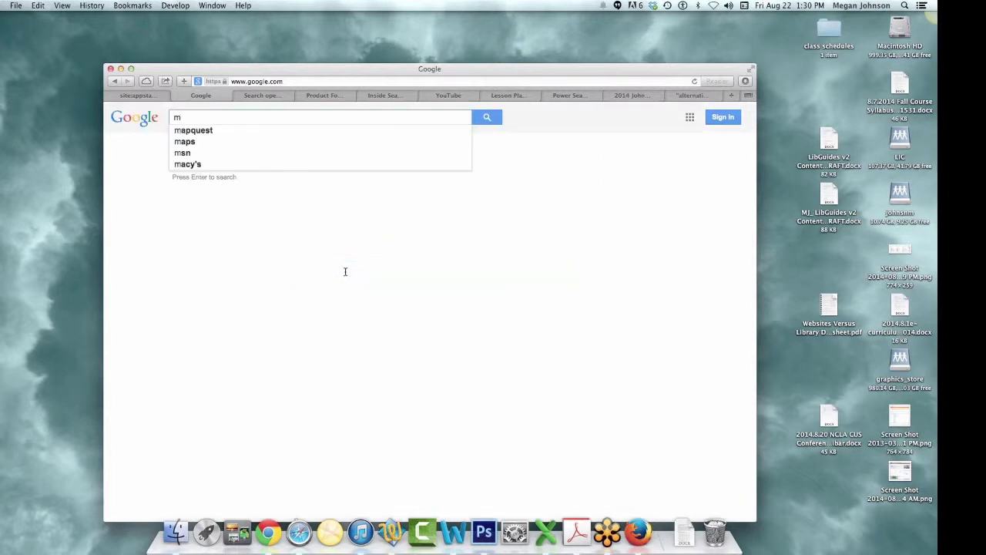
pyautogui.write('in')
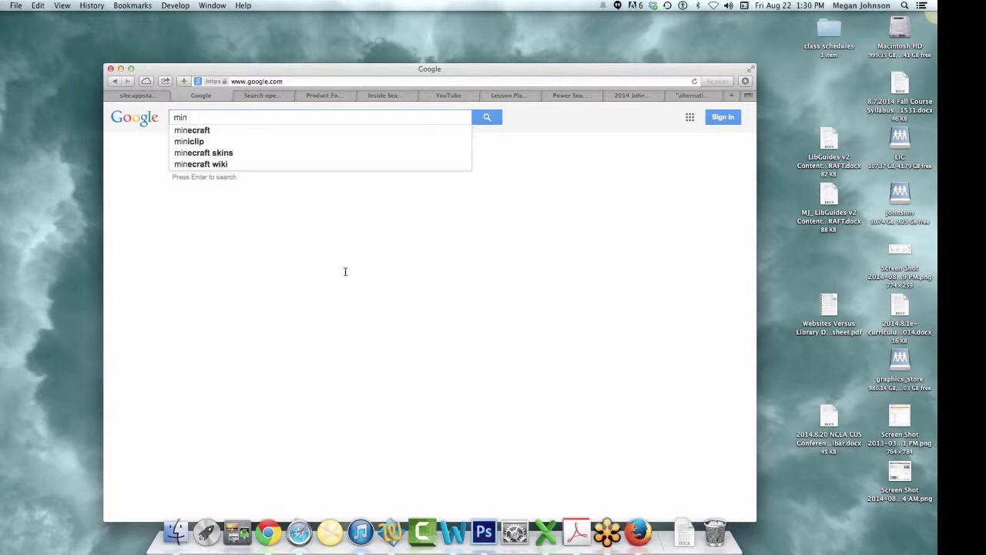
pyautogui.write('eral ')
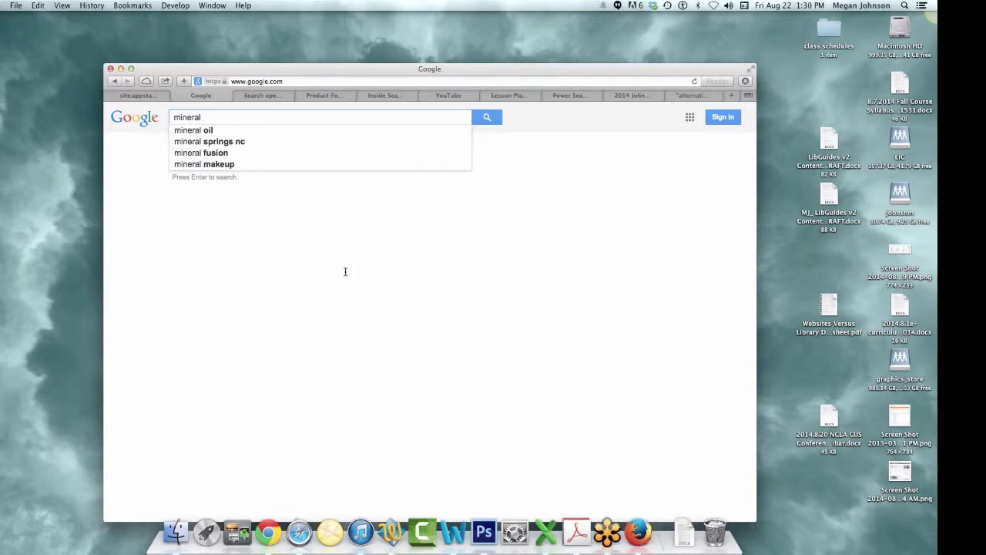
pyautogui.write('-min')
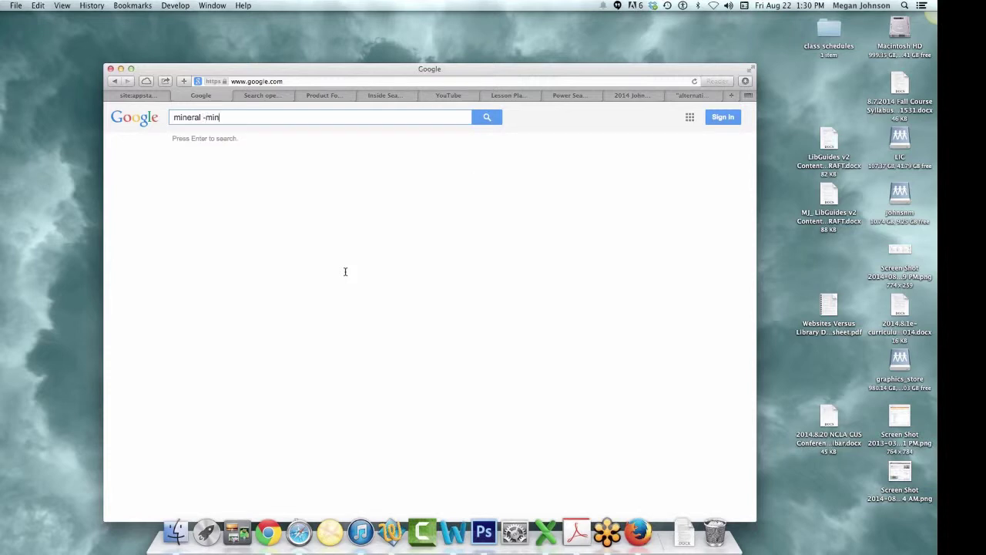
pyautogui.write('ing')
pyautogui.press('Return')
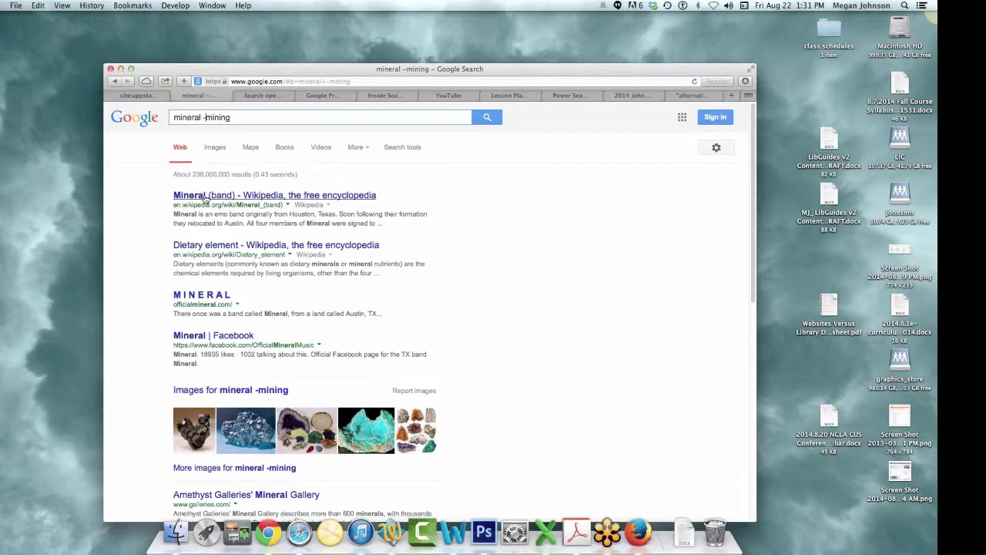
# - Rerun the search as 'mineral NOT mining'
pyautogui.press('BackSpace')
pyautogui.write('NOT')
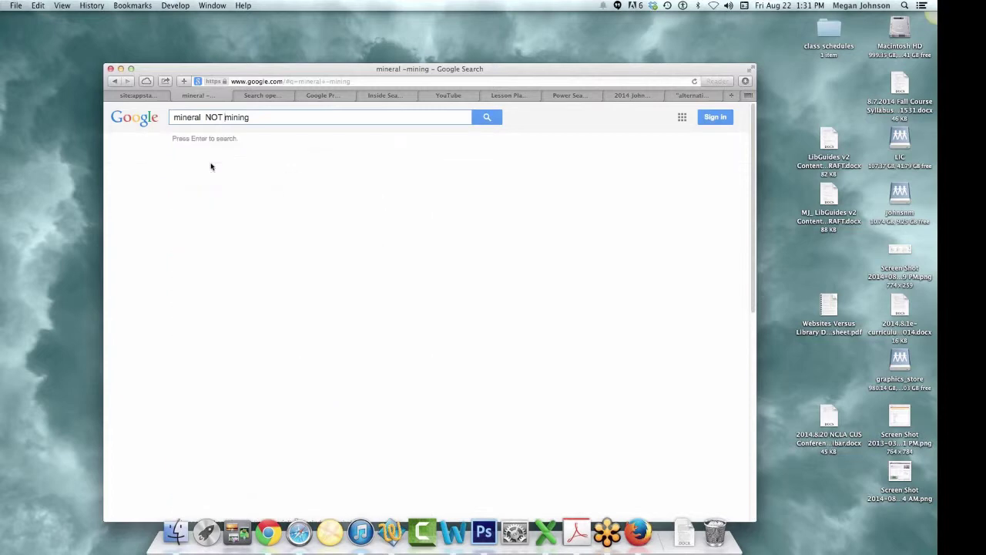
pyautogui.press('Return')
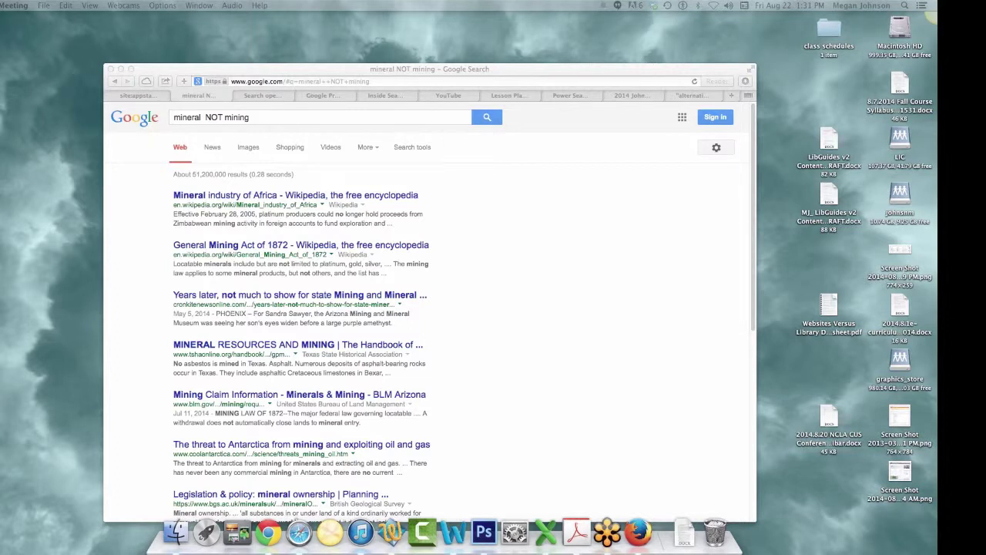
# - Replace the query with the pasted phrase 'cotton gin was invented by *'
pyautogui.click(262, 130)
pyautogui.moveTo(262, 118); pyautogui.dragTo(145, 116)
pyautogui.write('• cotton gin was invented by *')
pyautogui.press('BackSpace')
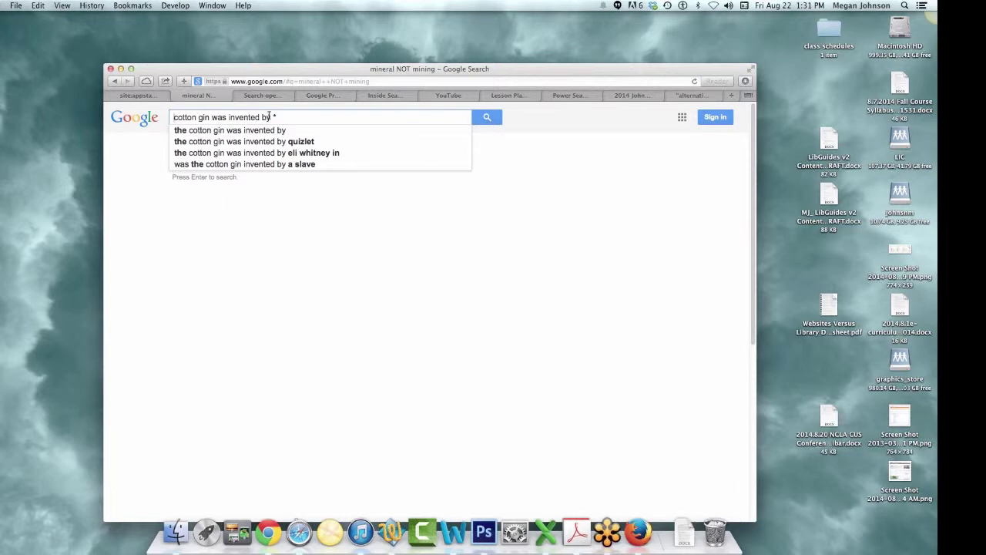
# - Run the wildcard search 'cotton gin was invented by *'
pyautogui.click(487, 118)
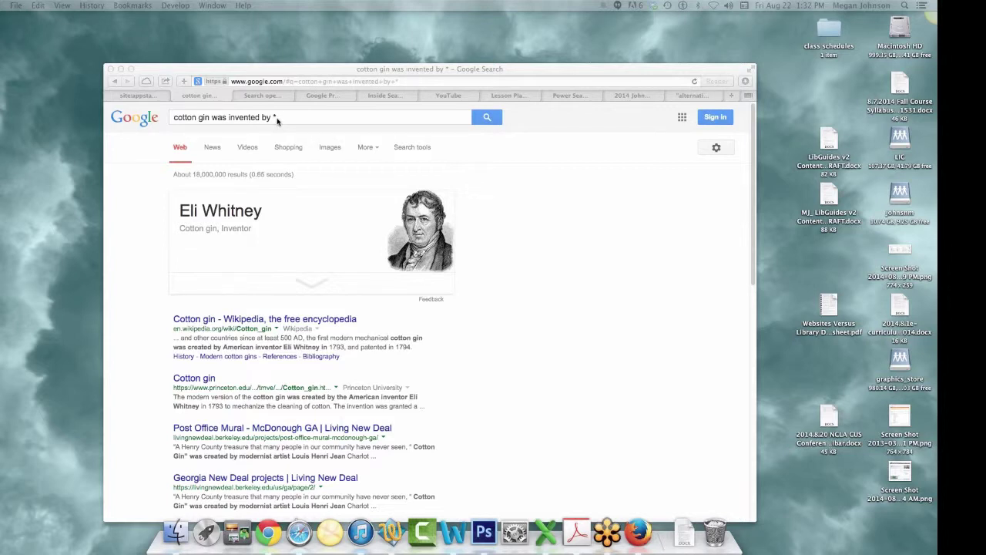
# - Read through the Search operators help page, then open the Punctuation and symbols article
pyautogui.click(260, 95)
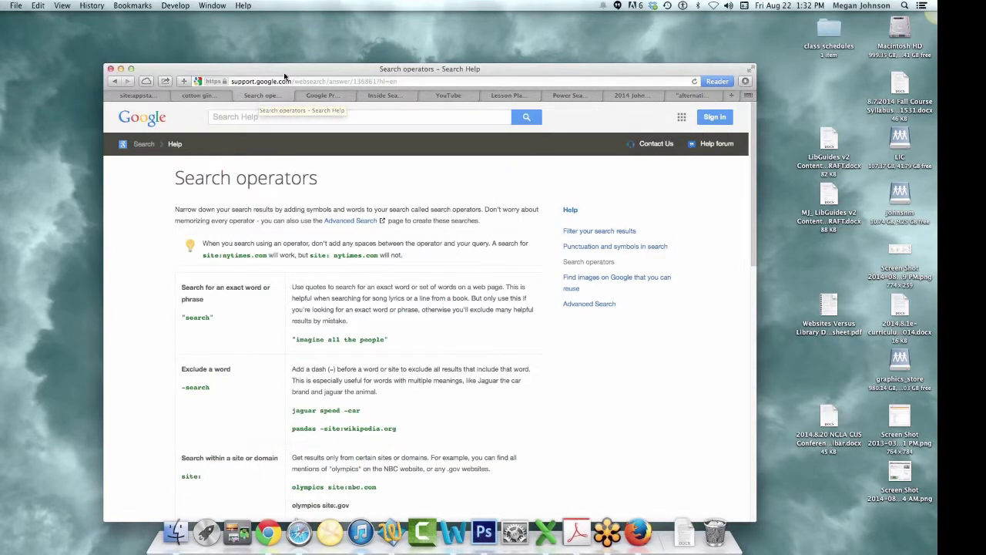
pyautogui.moveTo(289, 78); pyautogui.dragTo(238, 66)
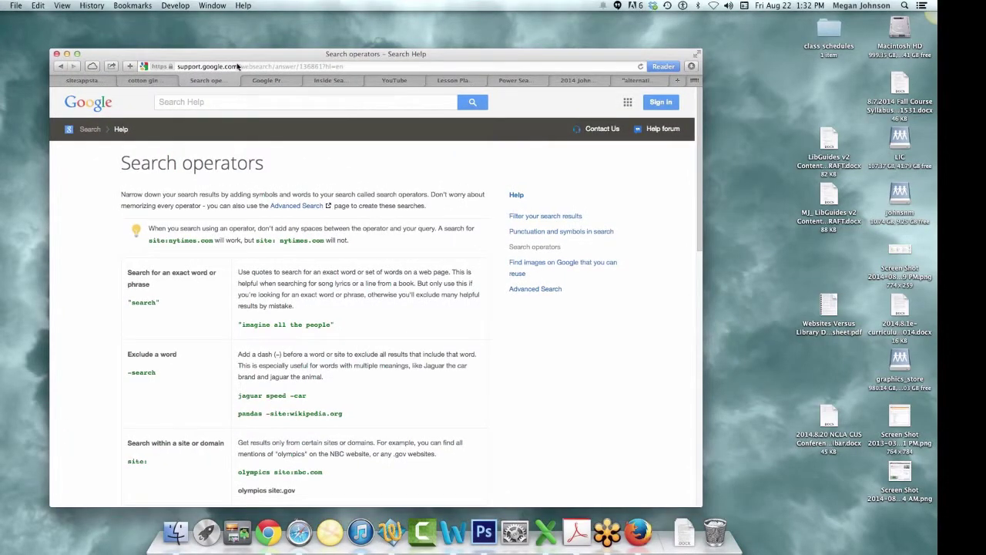
pyautogui.scroll(-10, 489, 311)
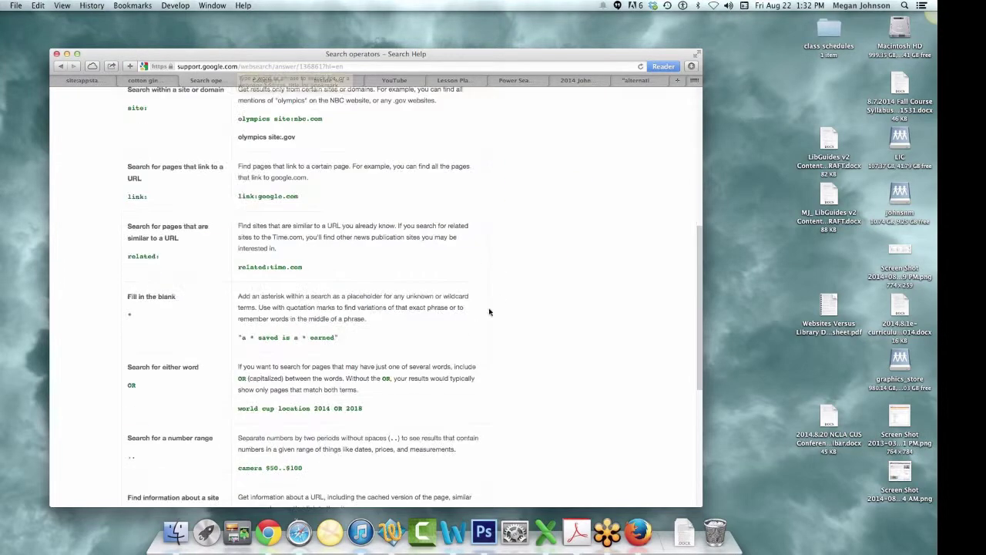
pyautogui.scroll(-1, 356, 459)
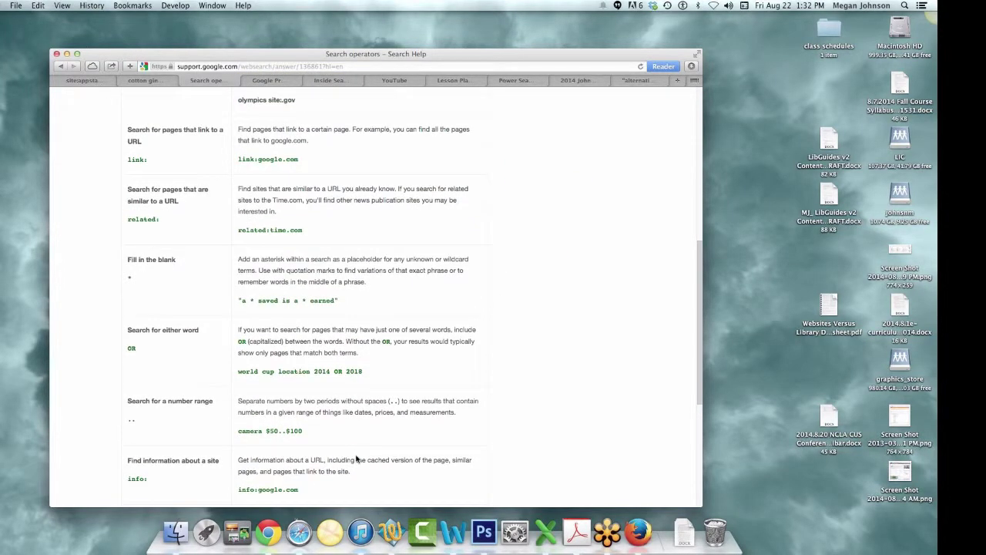
pyautogui.scroll(-5, 356, 458)
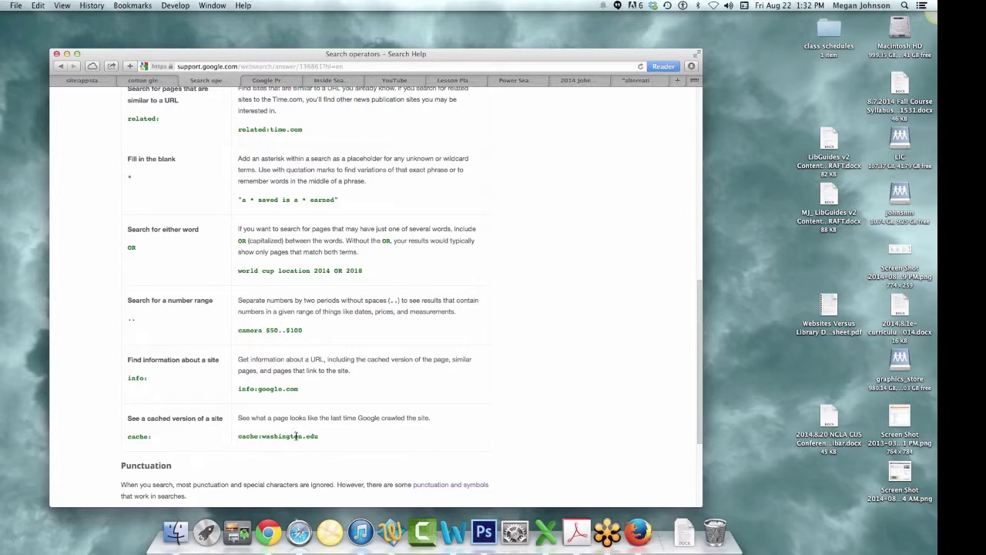
pyautogui.scroll(-2, 305, 443)
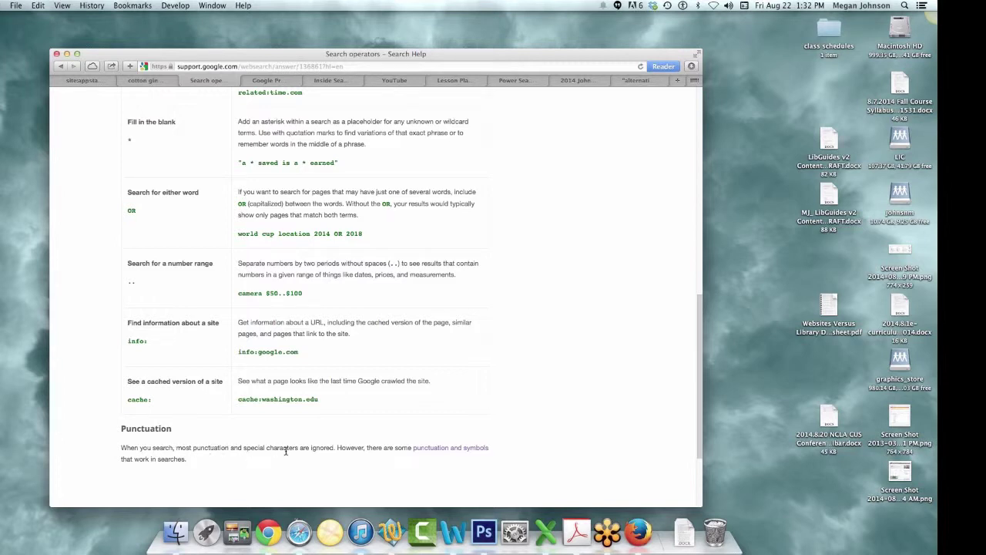
pyautogui.click(469, 450)
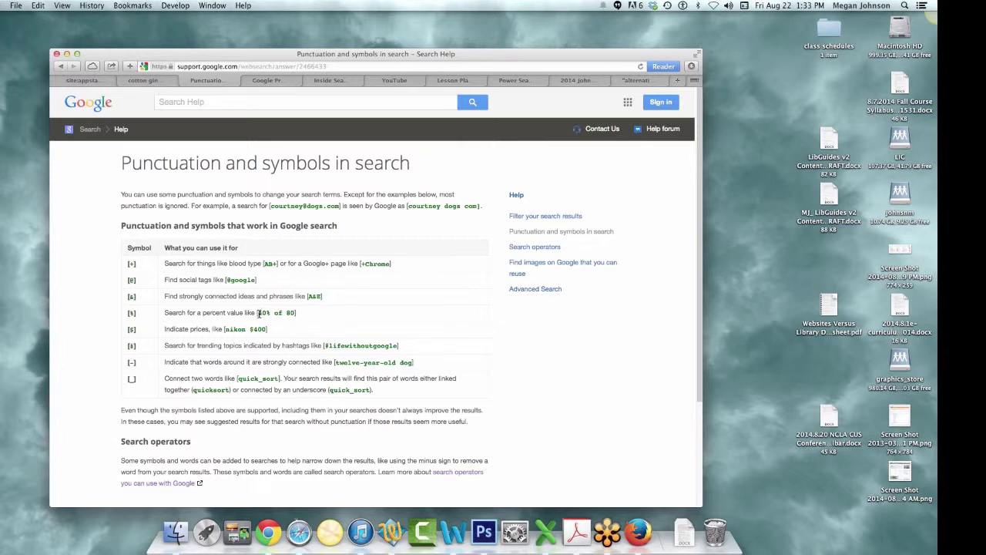
# - Highlight the '40% of 80' example in the % row of the symbol table
pyautogui.moveTo(259, 313); pyautogui.dragTo(294, 316)
# - Search for work_force, view the suggested 'workforce' results, then go back
pyautogui.click(243, 67)
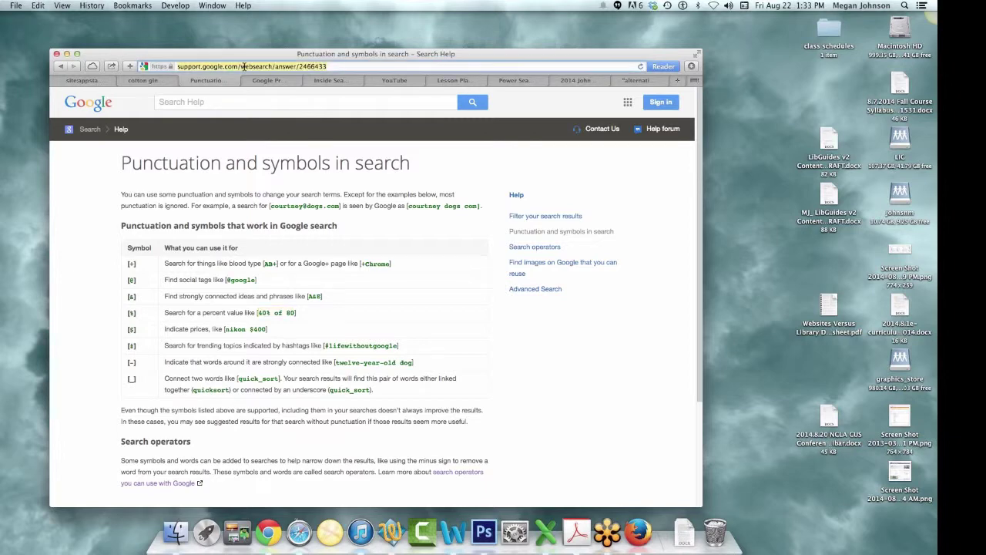
pyautogui.write('work')
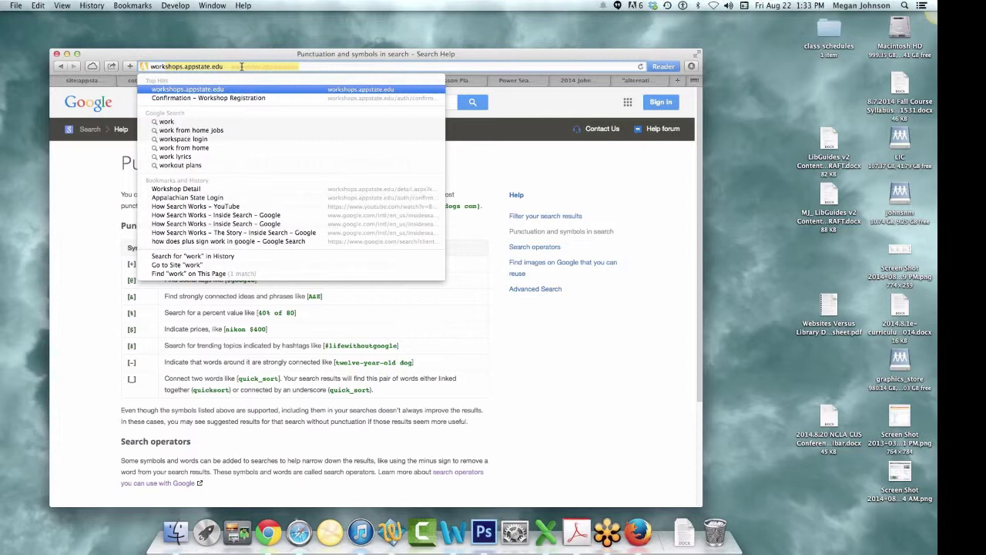
pyautogui.write('_force')
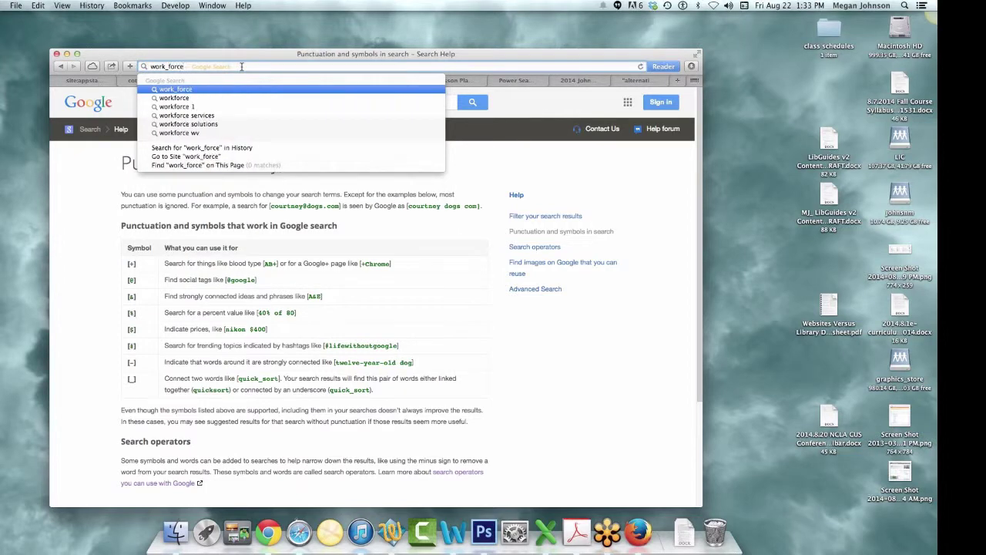
pyautogui.press('Return')
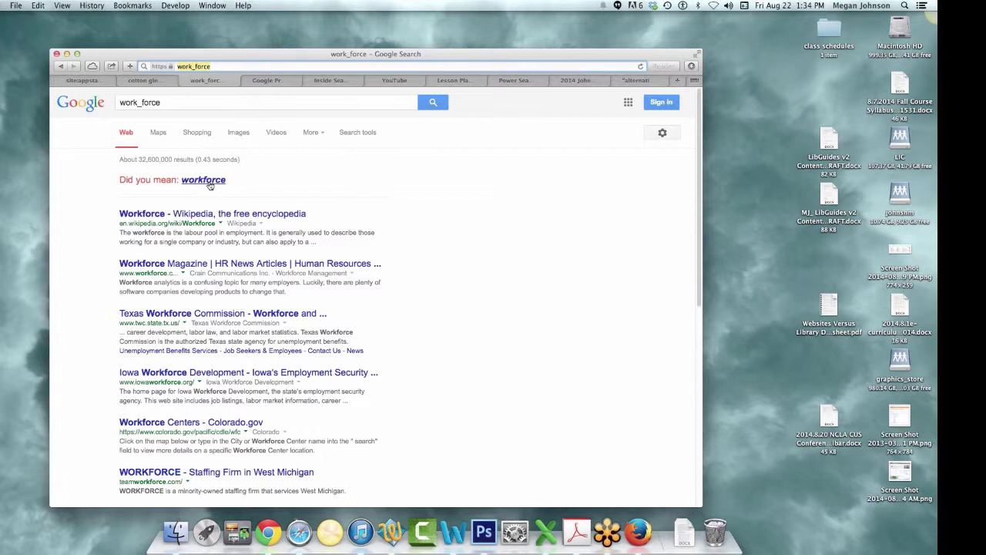
pyautogui.click(204, 180)
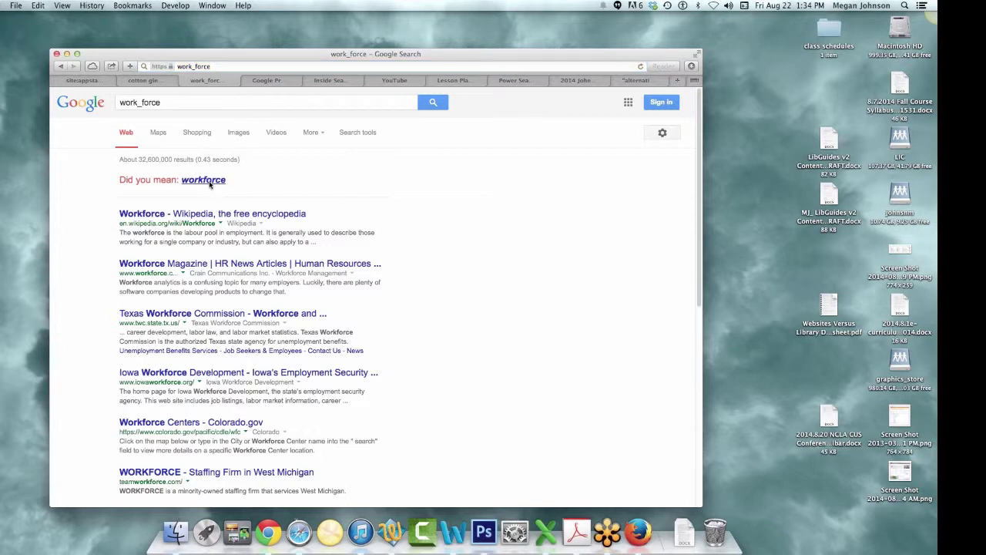
pyautogui.click(206, 181)
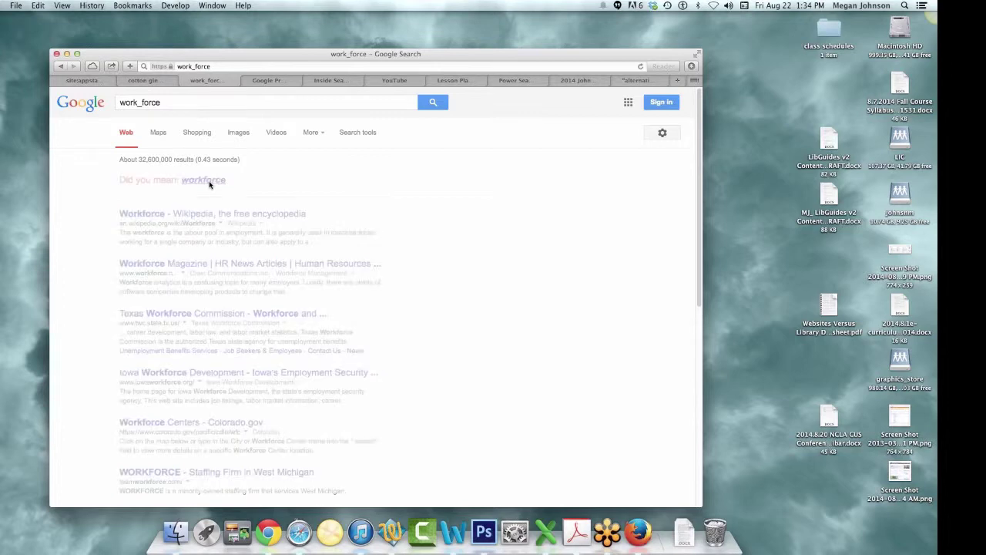
pyautogui.click(62, 67)
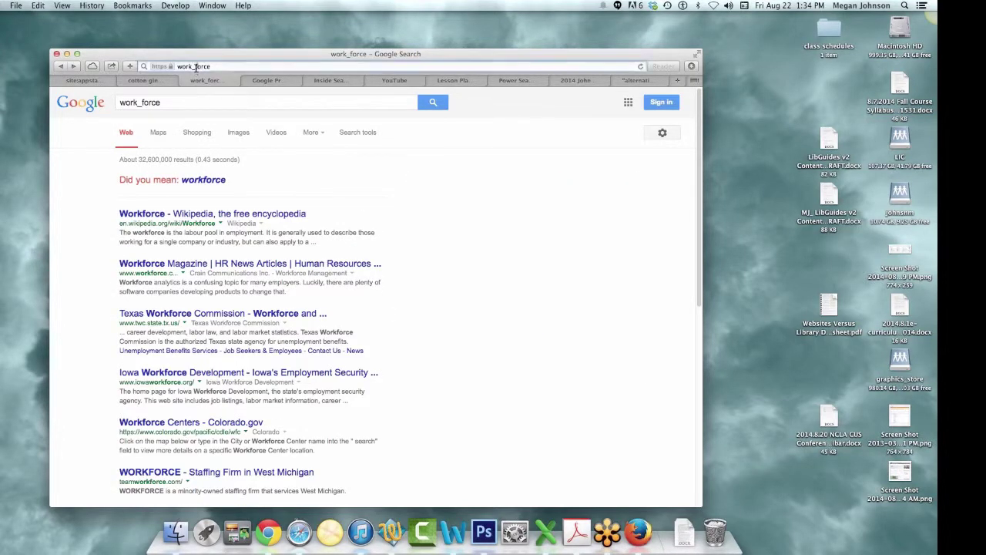
# - Compare with a 'work force' search, then return to the work_force results
pyautogui.press('super+l')
pyautogui.write('work force')
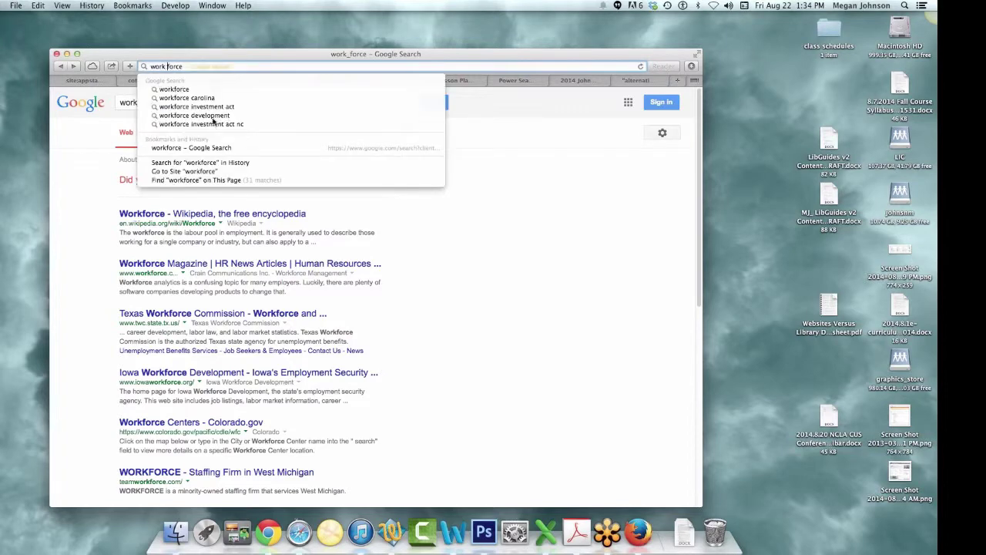
pyautogui.press('Return')
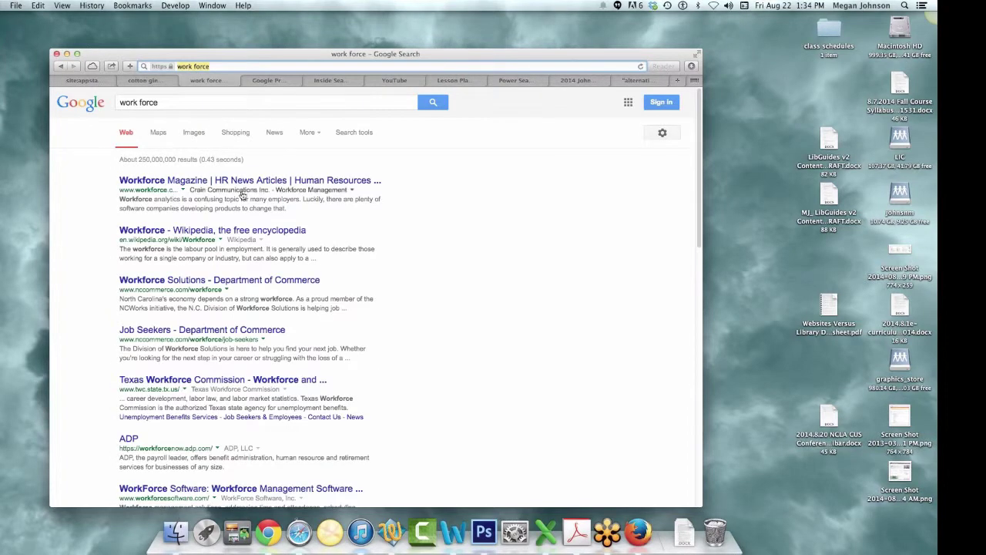
pyautogui.click(60, 66)
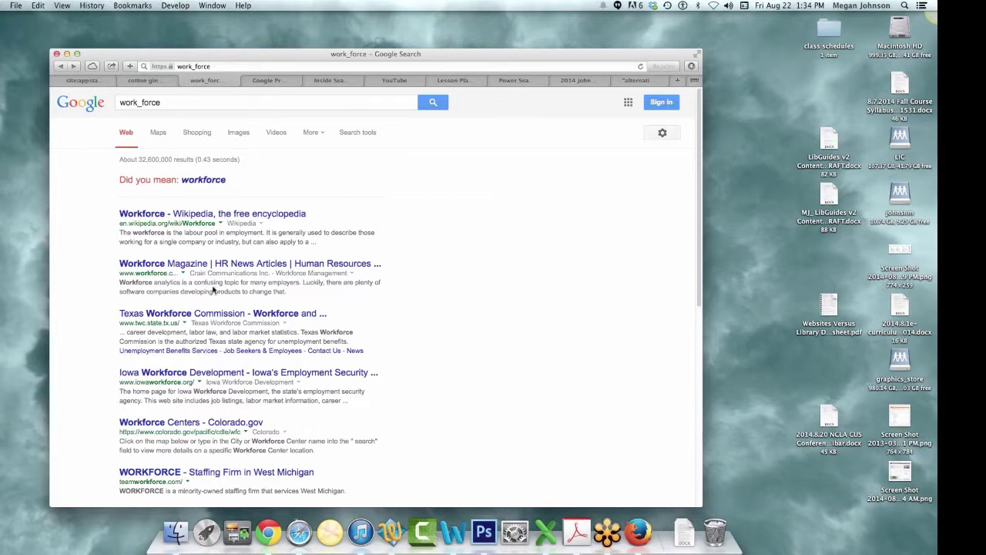
pyautogui.scroll(-1, 206, 277)
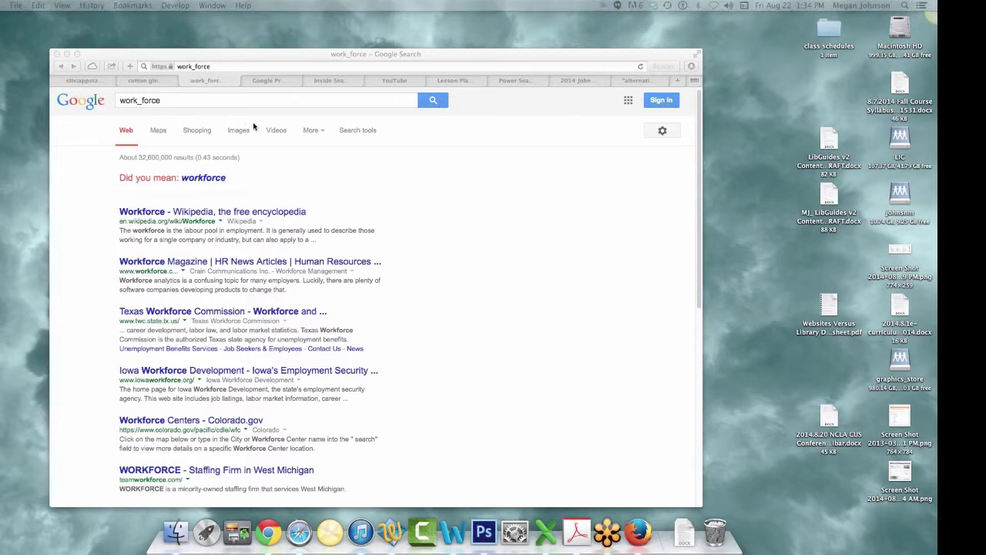
pyautogui.scroll(1, 254, 127)
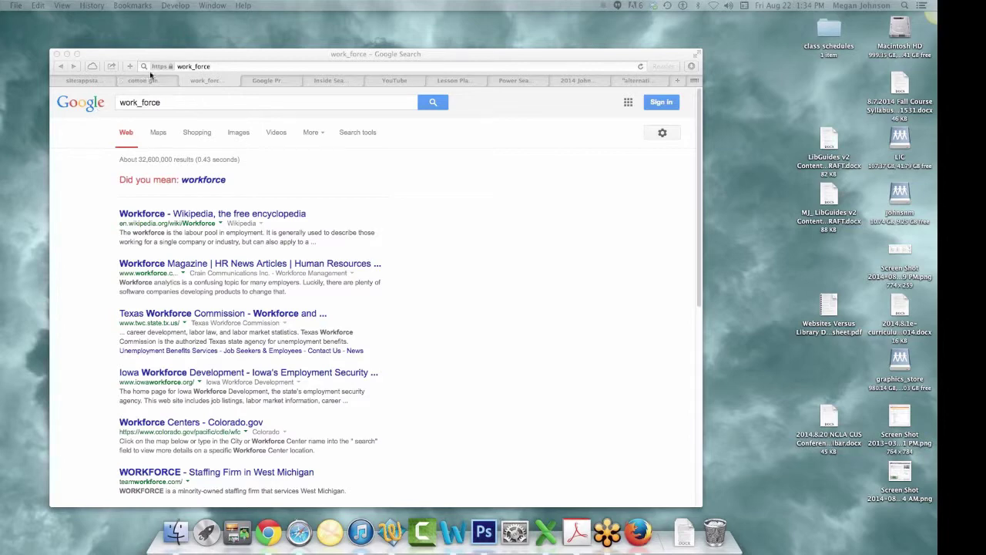
# - Dismiss Safari's History menu and open the gear options dropdown on the work_force results
pyautogui.click(225, 61)
pyautogui.moveTo(228, 58); pyautogui.dragTo(177, 72)
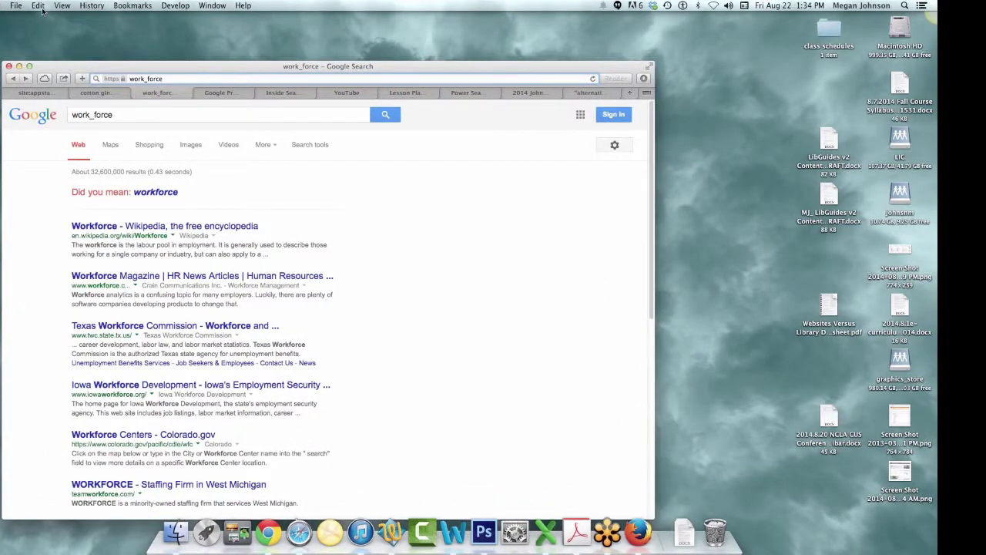
pyautogui.click(88, 7)
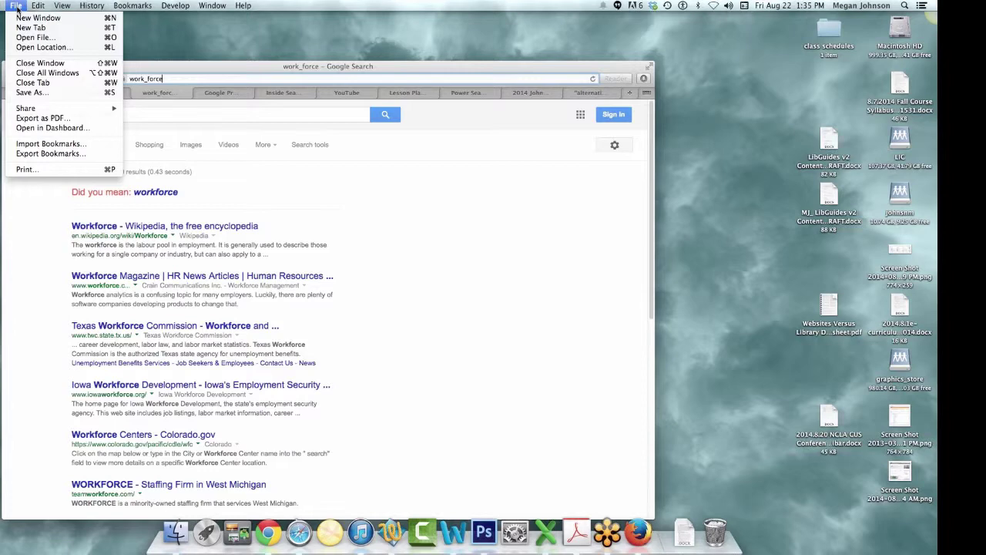
pyautogui.moveTo(30, 8)
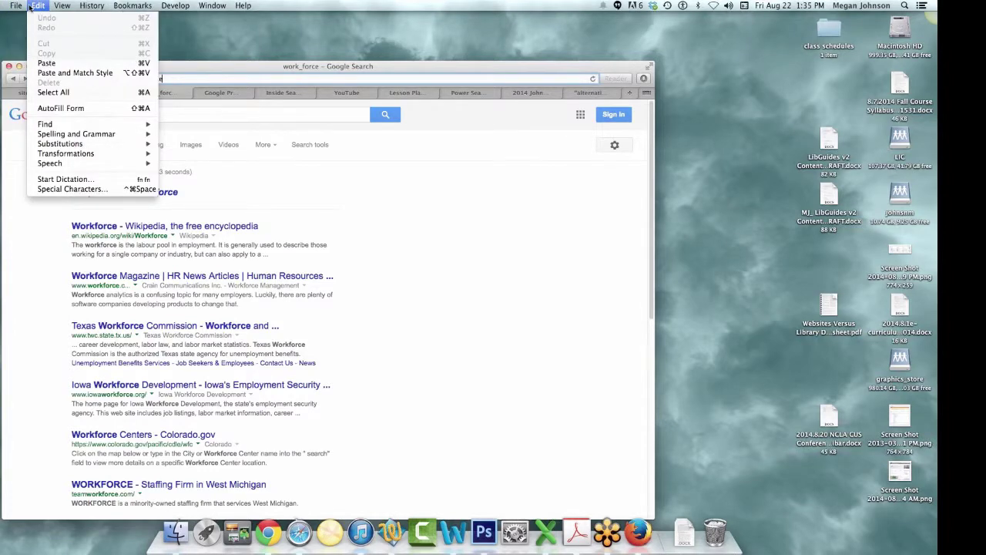
pyautogui.moveTo(92, 5)
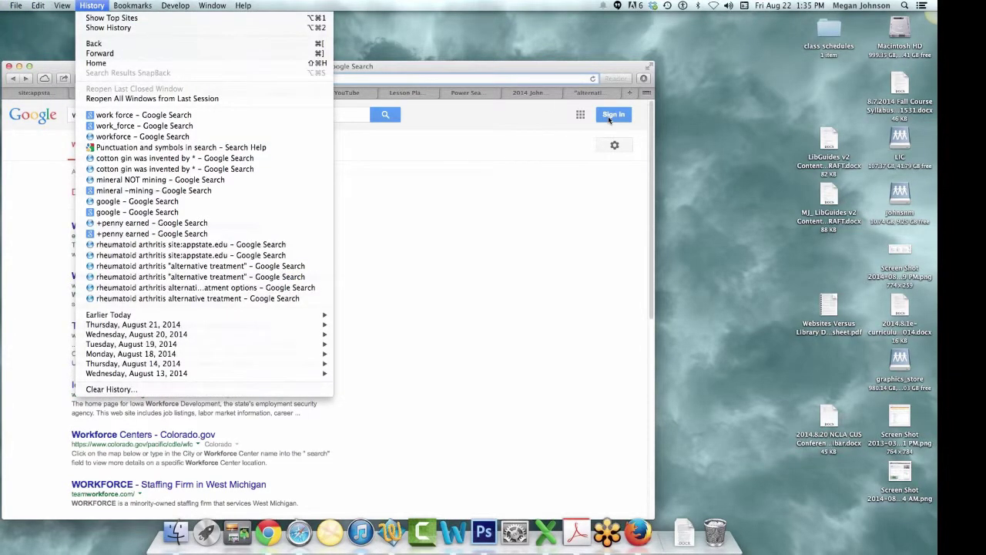
pyautogui.click(623, 145)
pyautogui.click(623, 145)
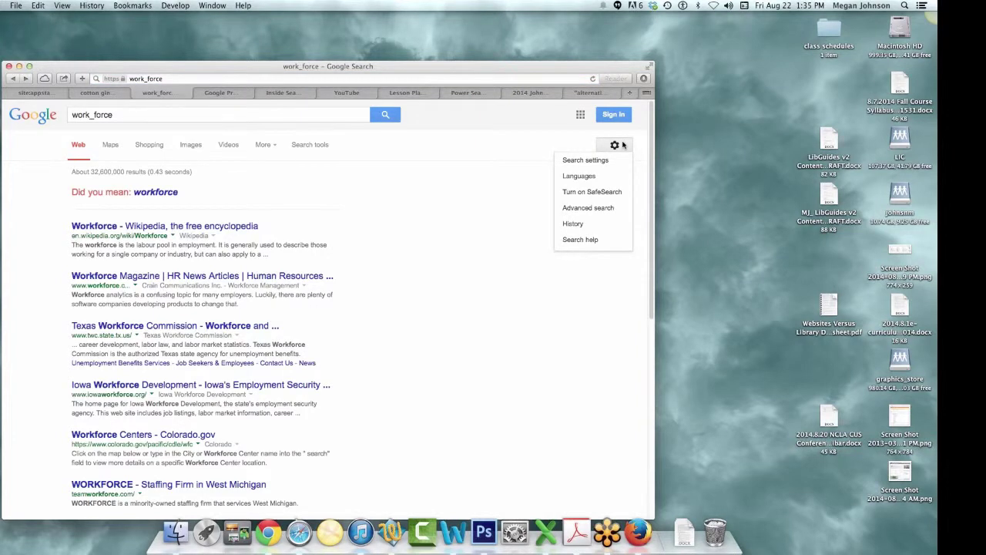
# - Open Google's Search Settings page, then minimize Safari and bring the Google Slides window forward
pyautogui.click(616, 159)
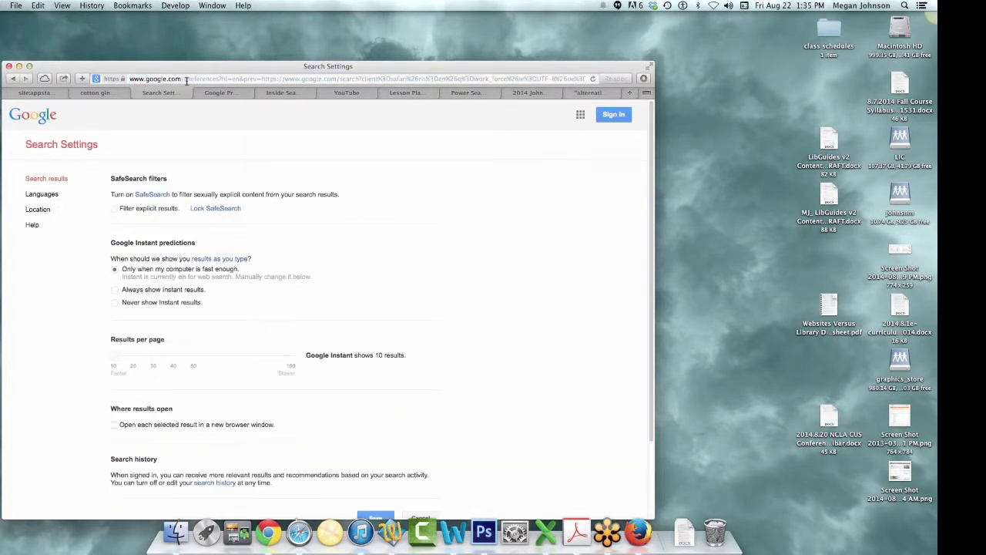
pyautogui.moveTo(131, 69); pyautogui.dragTo(127, 56)
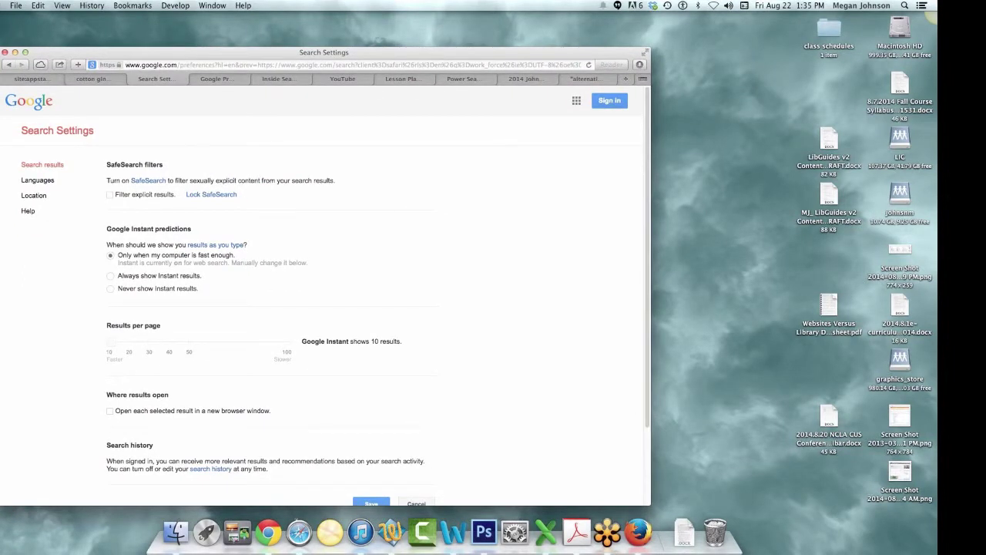
pyautogui.press('super+m')
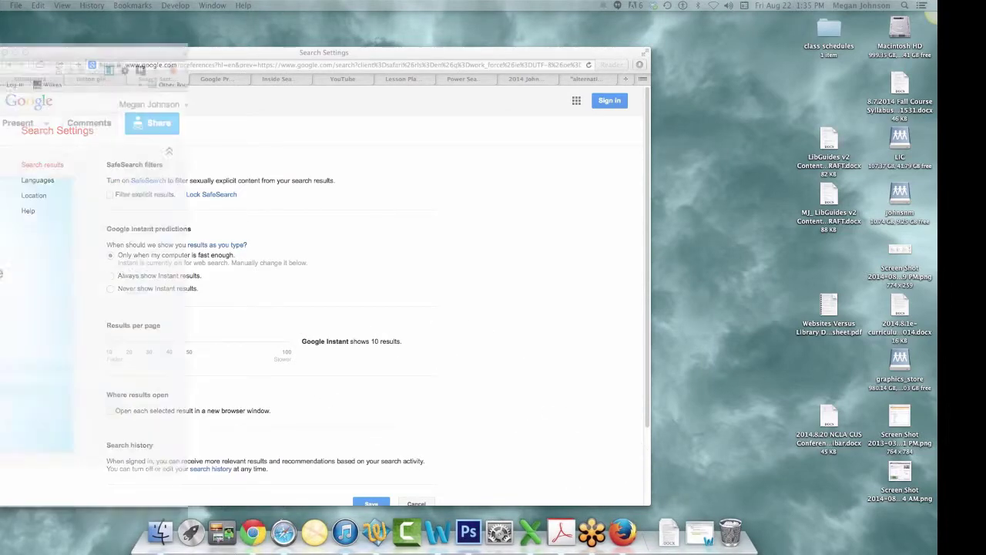
pyautogui.moveTo(19, 39); pyautogui.dragTo(430, 39)
# - Open a new Chrome tab and a new incognito window
pyautogui.click(401, 38)
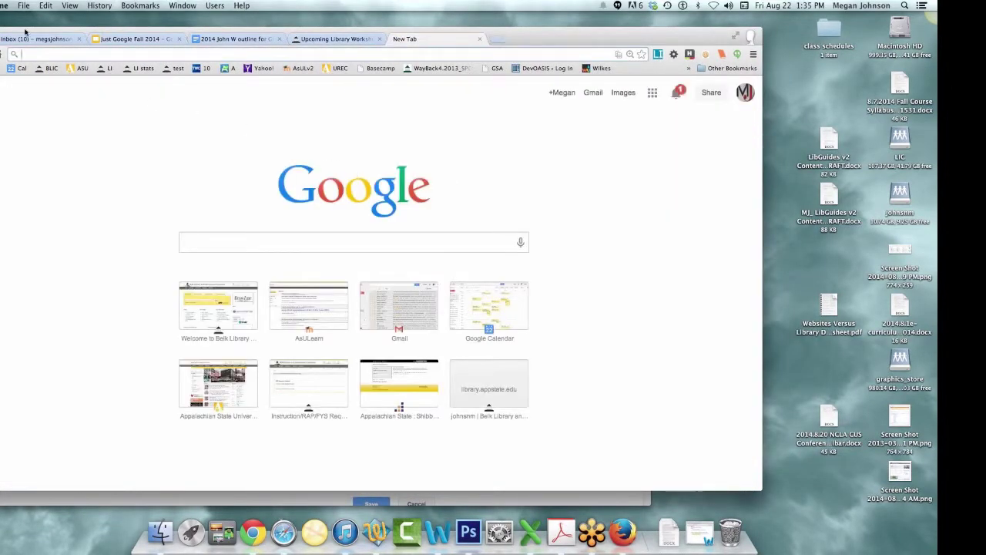
pyautogui.moveTo(83, 31); pyautogui.dragTo(102, 31)
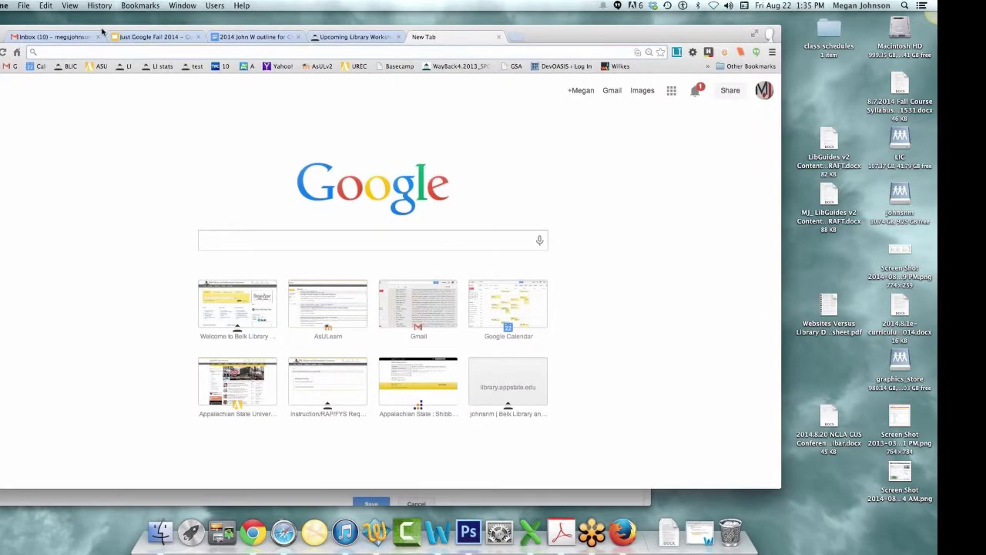
pyautogui.click(26, 5)
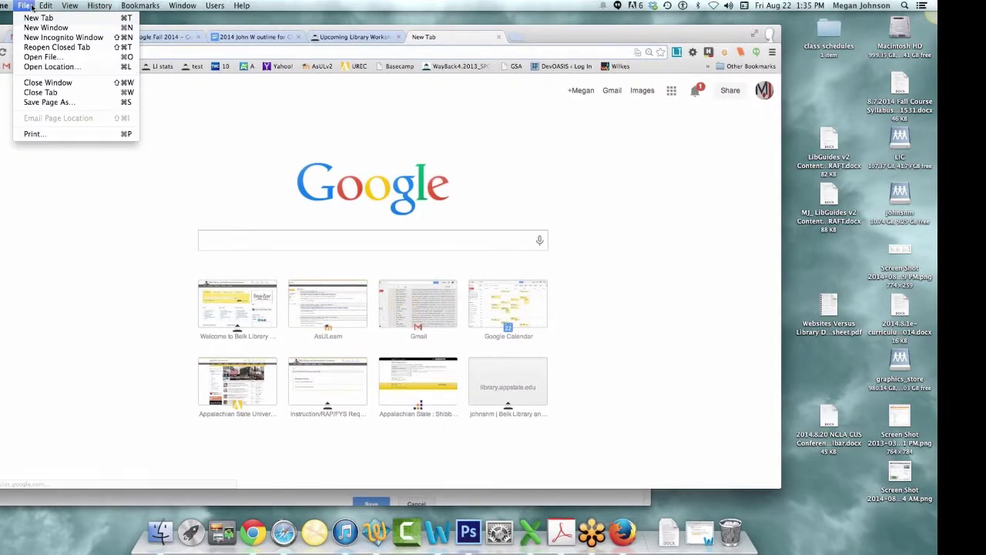
pyautogui.click(64, 37)
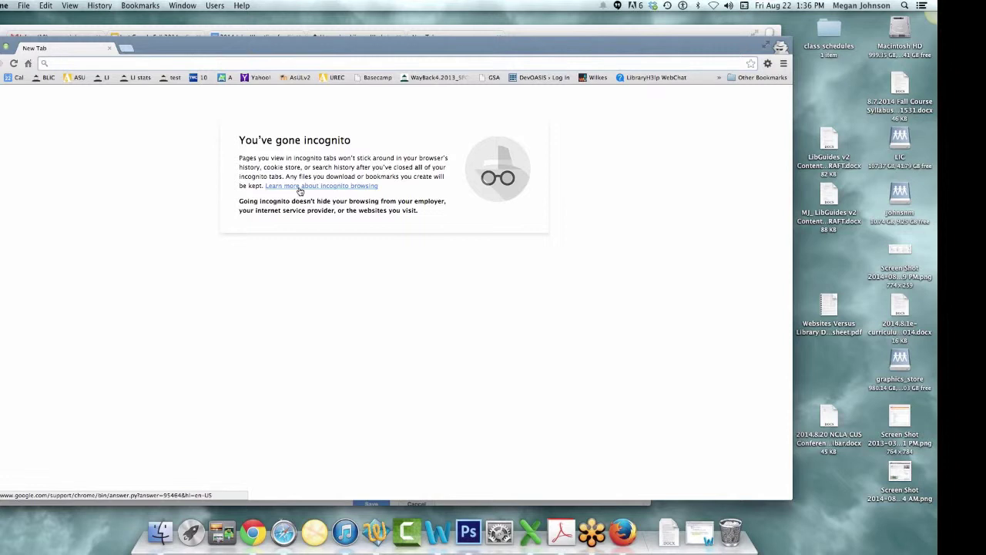
# - Search incognito for 'library jobs in north carolina', then open another incognito window
pyautogui.write('library jo')
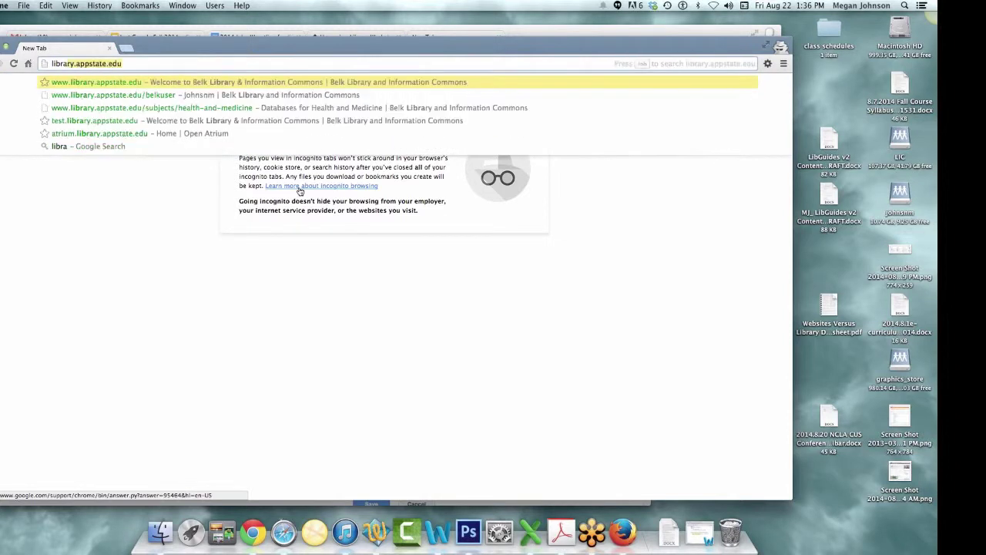
pyautogui.write('bs in cor')
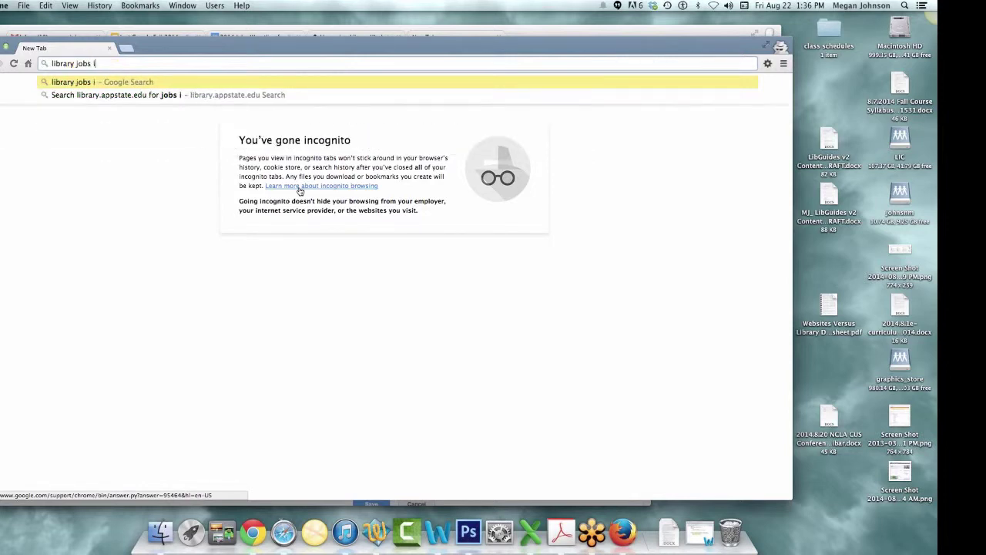
pyautogui.press('BackSpace')
pyautogui.press('BackSpace')
pyautogui.press('BackSpace')
pyautogui.write('north caroliina')
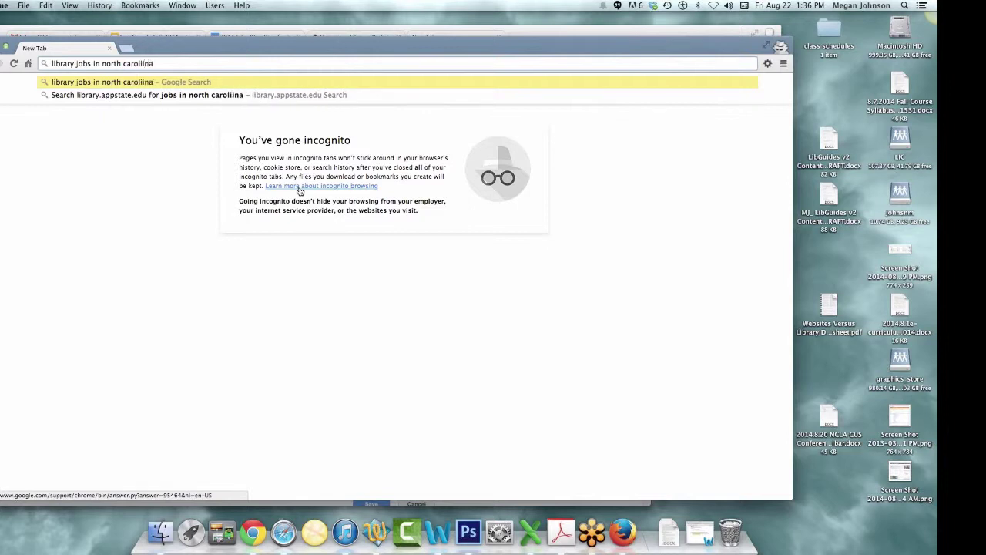
pyautogui.press('Return')
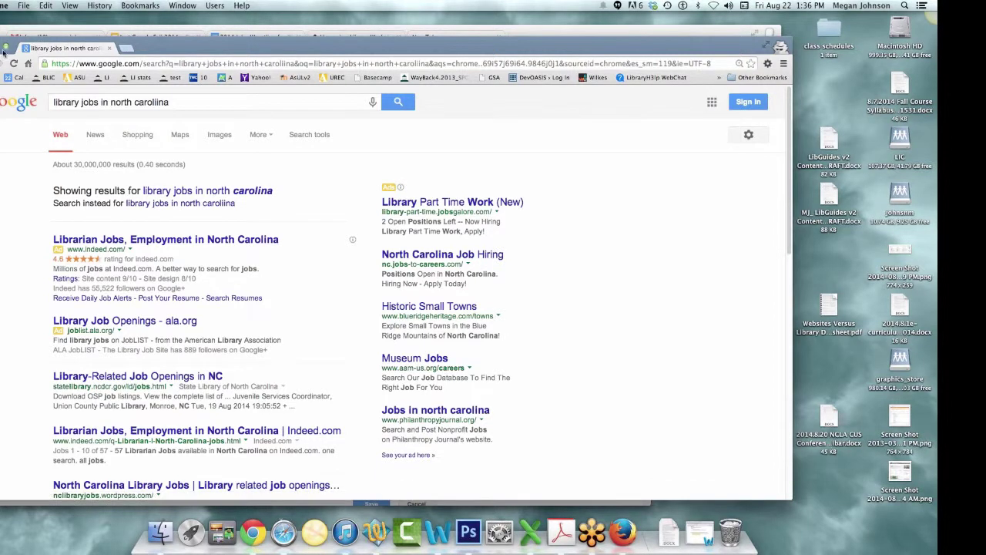
pyautogui.press('super+shift+n')
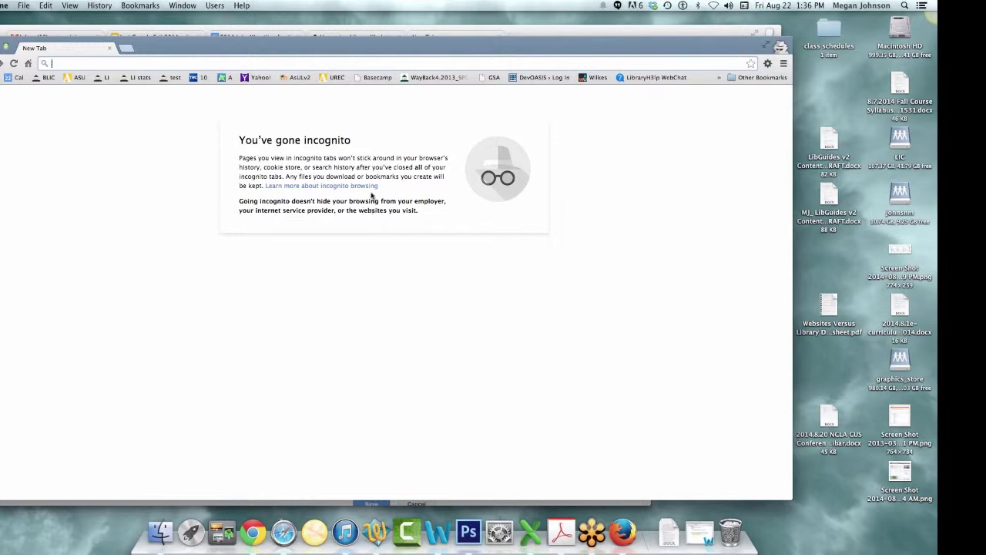
# - Close the incognito window
pyautogui.moveTo(378, 52); pyautogui.dragTo(399, 53)
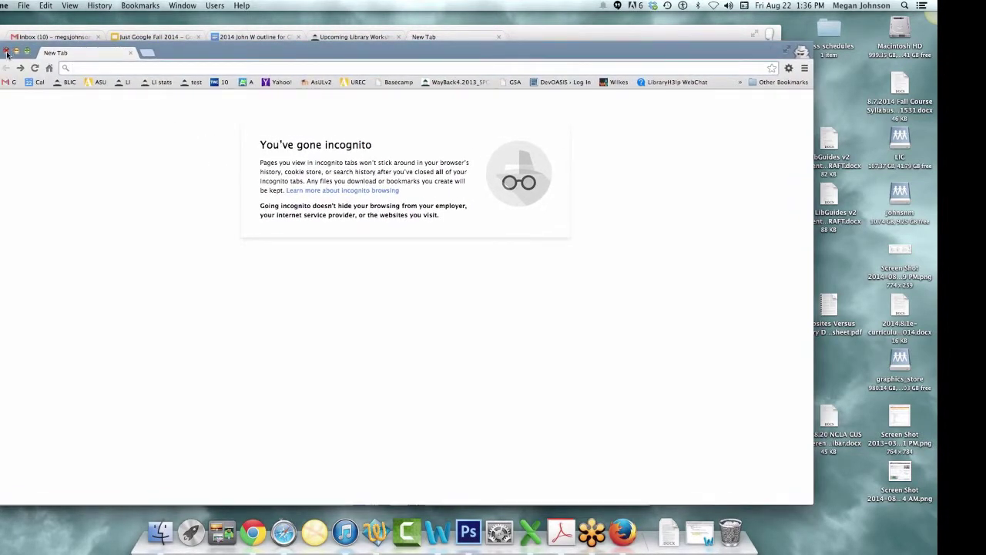
pyautogui.click(6, 51)
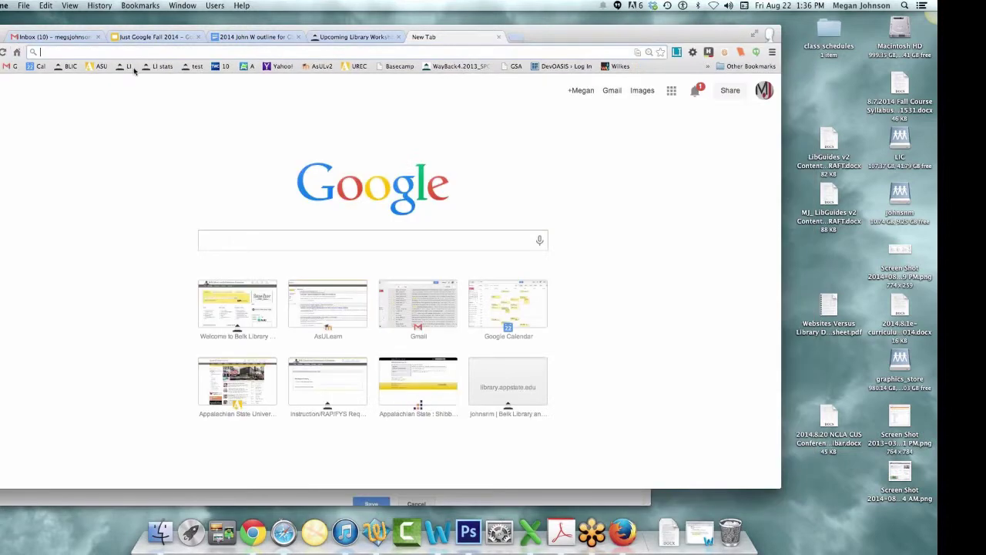
pyautogui.moveTo(667, 40); pyautogui.dragTo(616, 36)
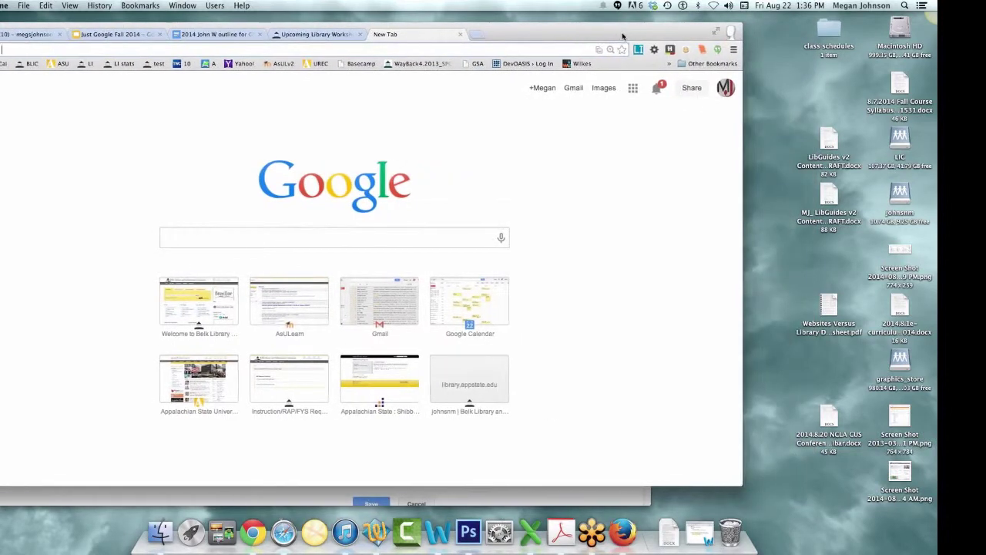
# - Open Chrome's History page and look over today's visited pages
pyautogui.click(734, 51)
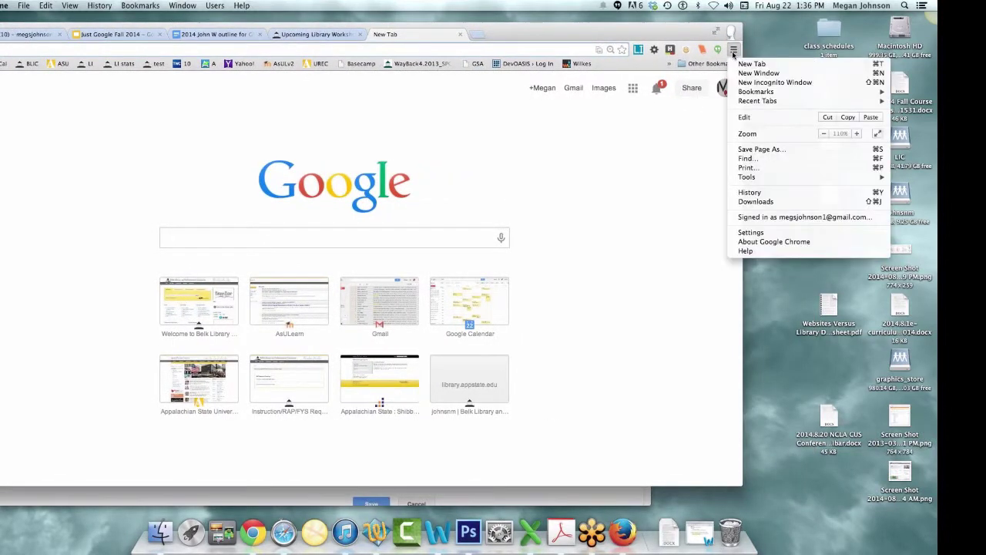
pyautogui.click(750, 193)
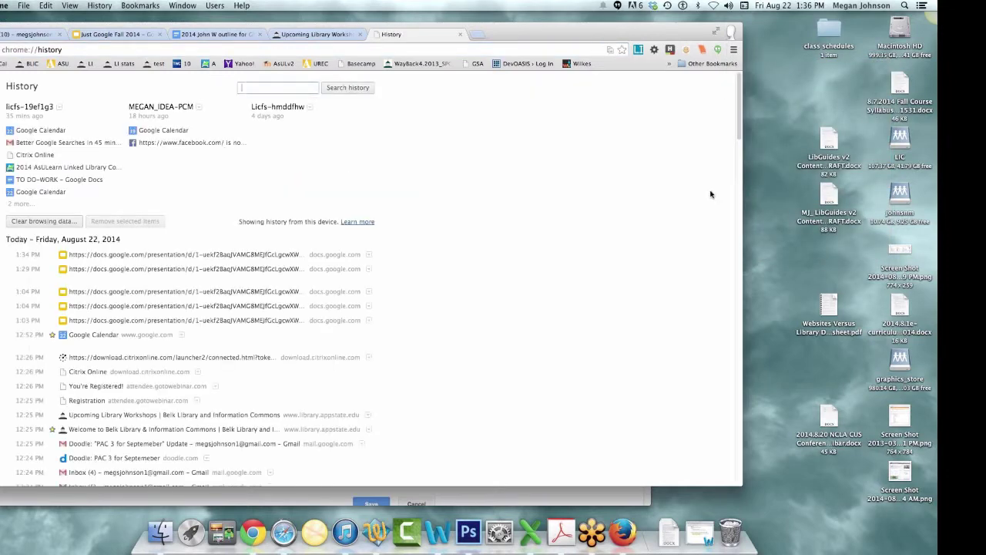
pyautogui.moveTo(208, 27); pyautogui.dragTo(250, 27)
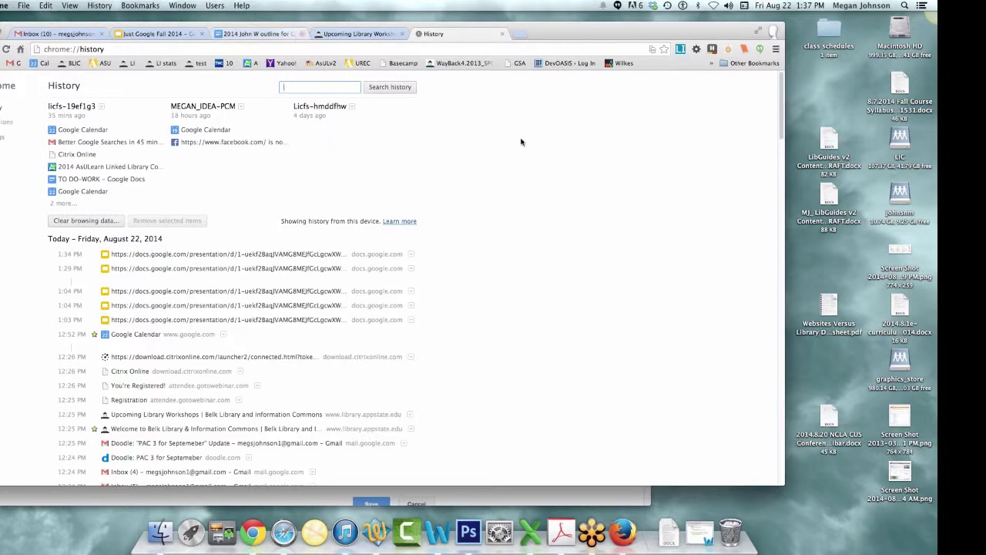
pyautogui.scroll(-2, 682, 171)
pyautogui.scroll(-5, 682, 170)
pyautogui.scroll(7, 682, 170)
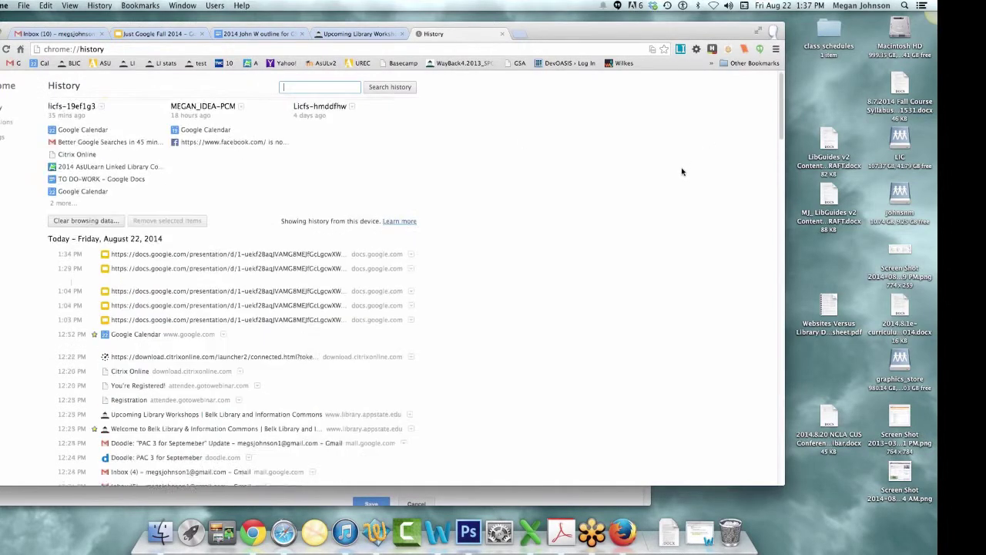
pyautogui.moveTo(661, 32); pyautogui.dragTo(632, 36)
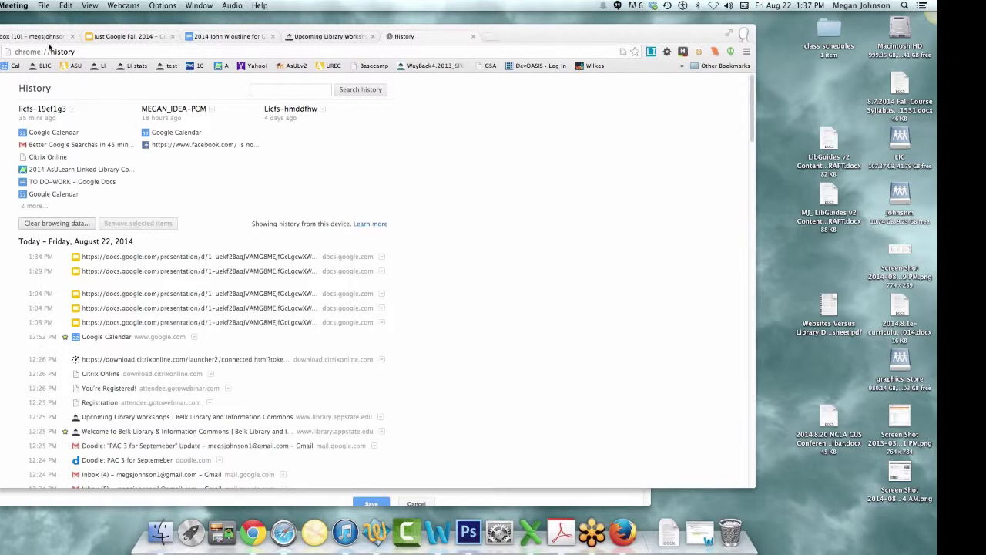
# - Display the Purpose of Workshop slide, highlight its tinyurl link, then return to Safari
pyautogui.click(119, 37)
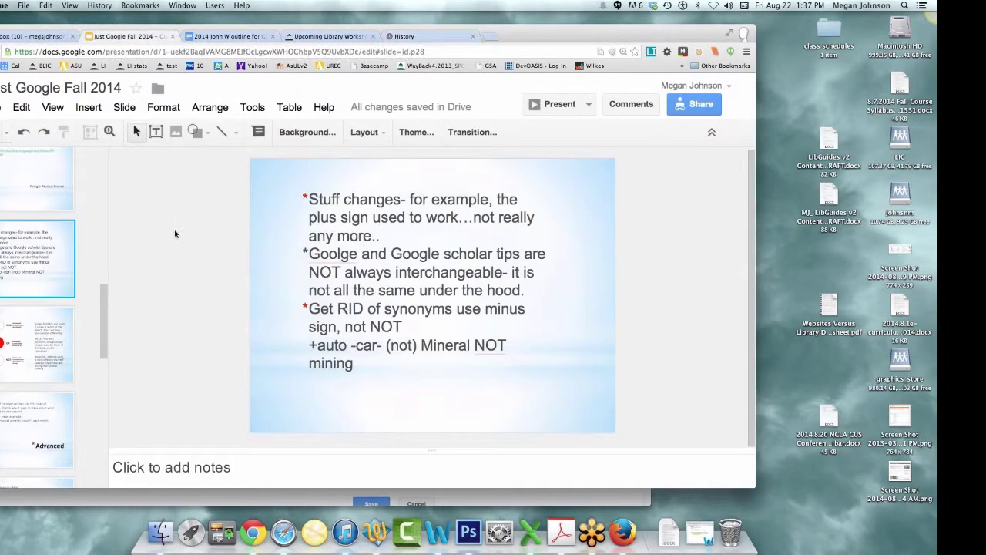
pyautogui.scroll(5, 51, 264)
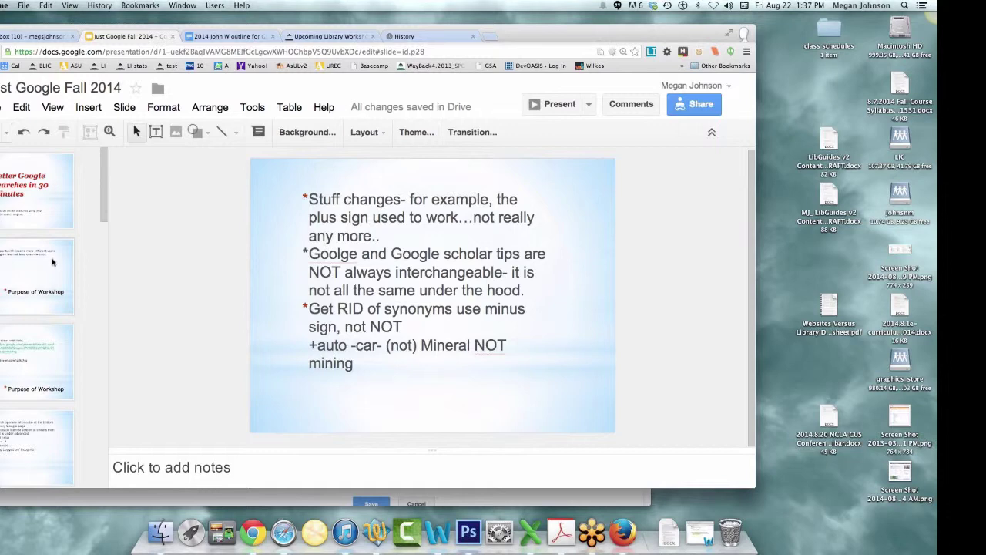
pyautogui.click(54, 390)
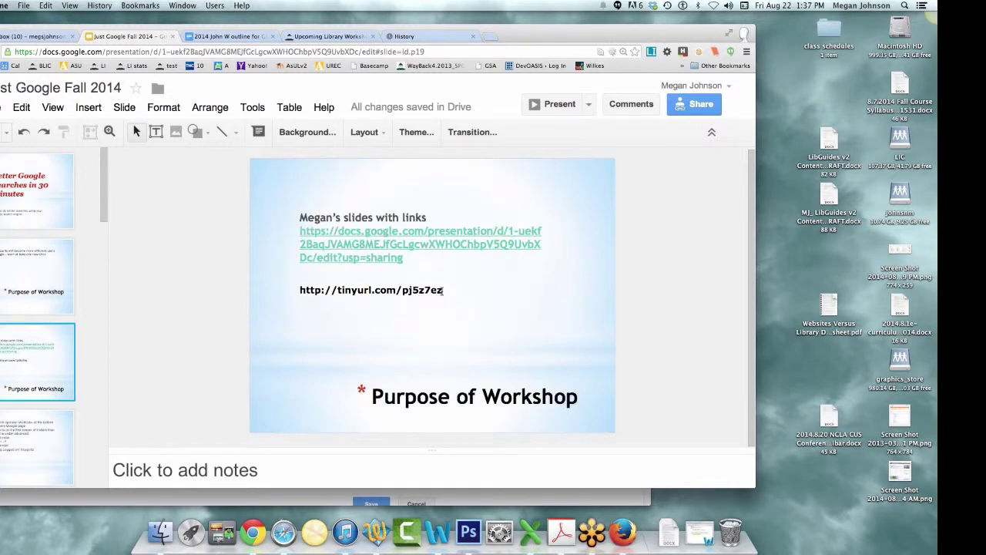
pyautogui.moveTo(443, 291); pyautogui.dragTo(301, 294)
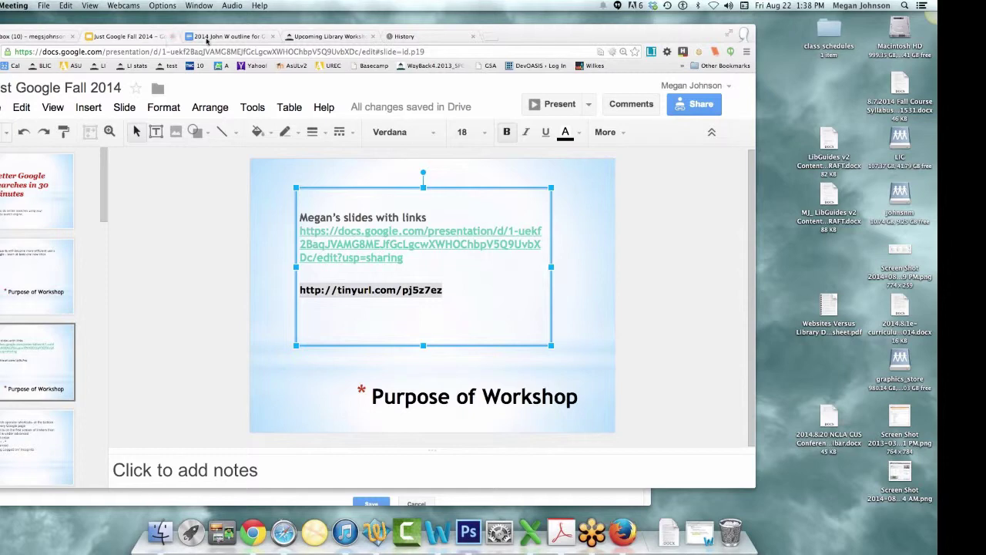
pyautogui.click(551, 39)
pyautogui.press('super+h')
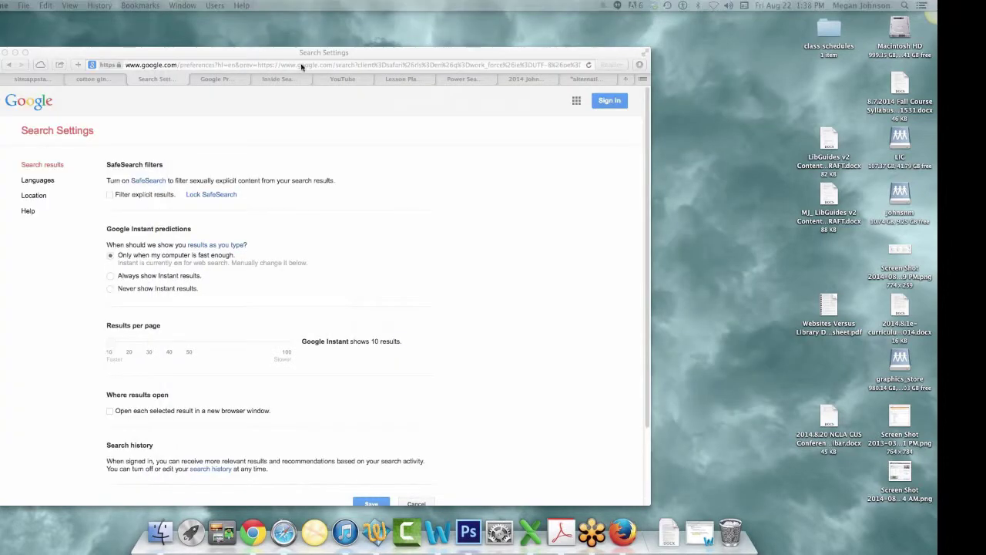
# - Show the Google Product Forums, How Search Works and YouTube How Search Works pages
pyautogui.click(238, 83)
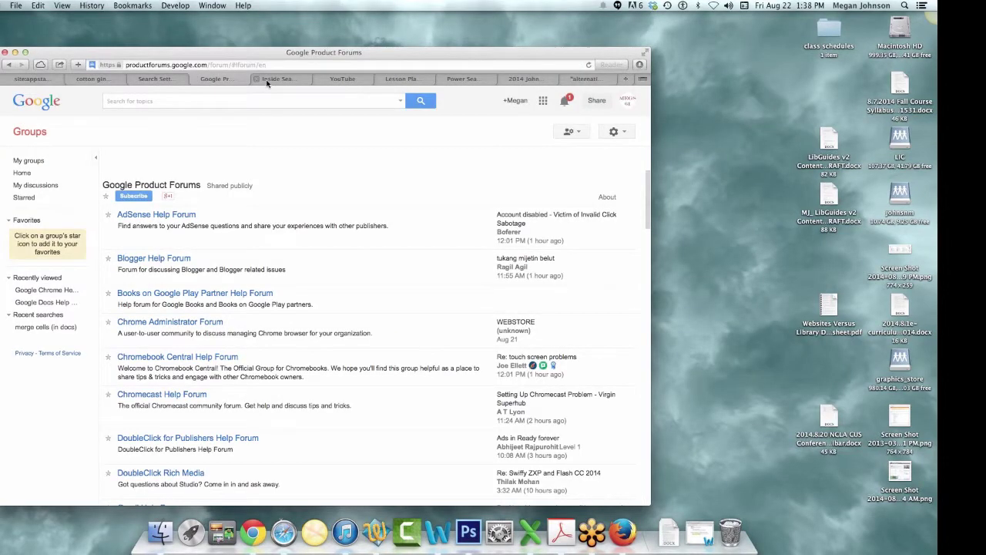
pyautogui.click(270, 80)
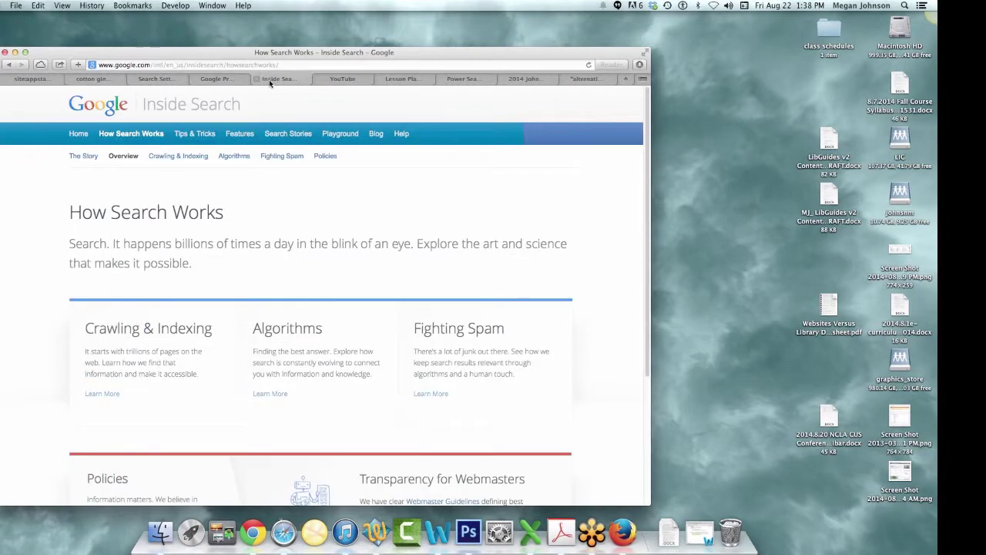
pyautogui.click(358, 81)
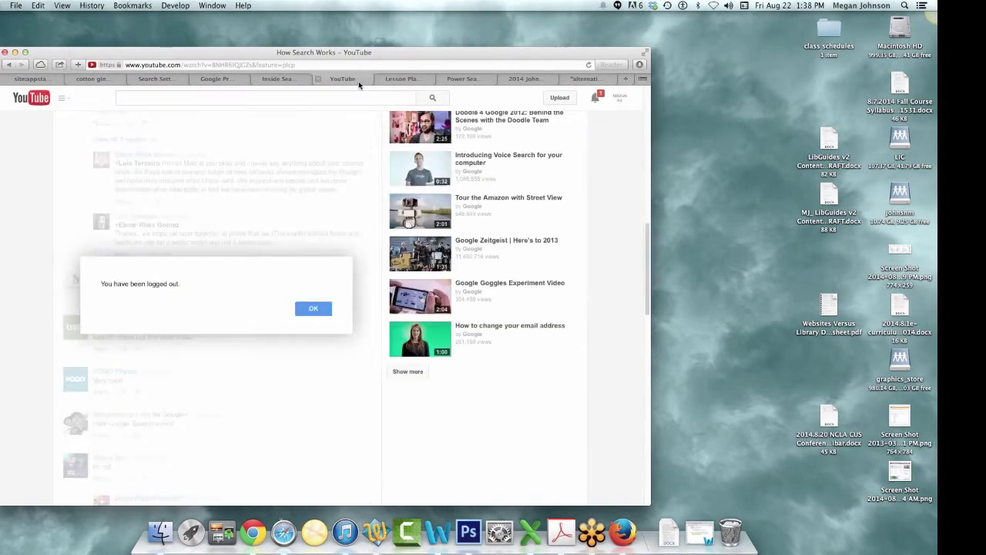
# - Scroll the Search Education lesson plans, view Power Searching, then bring up the workshop outline
pyautogui.click(389, 82)
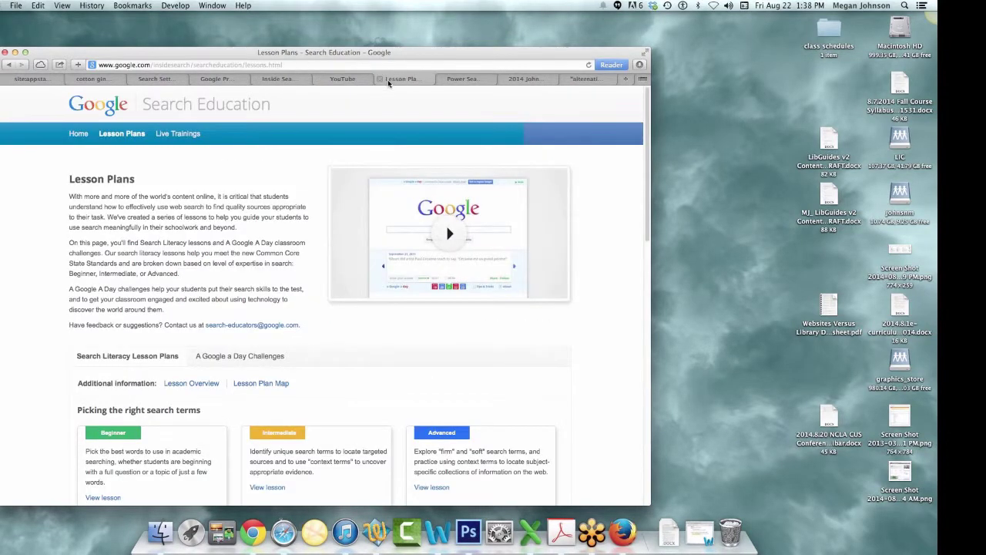
pyautogui.scroll(-3, 464, 292)
pyautogui.scroll(-3, 465, 293)
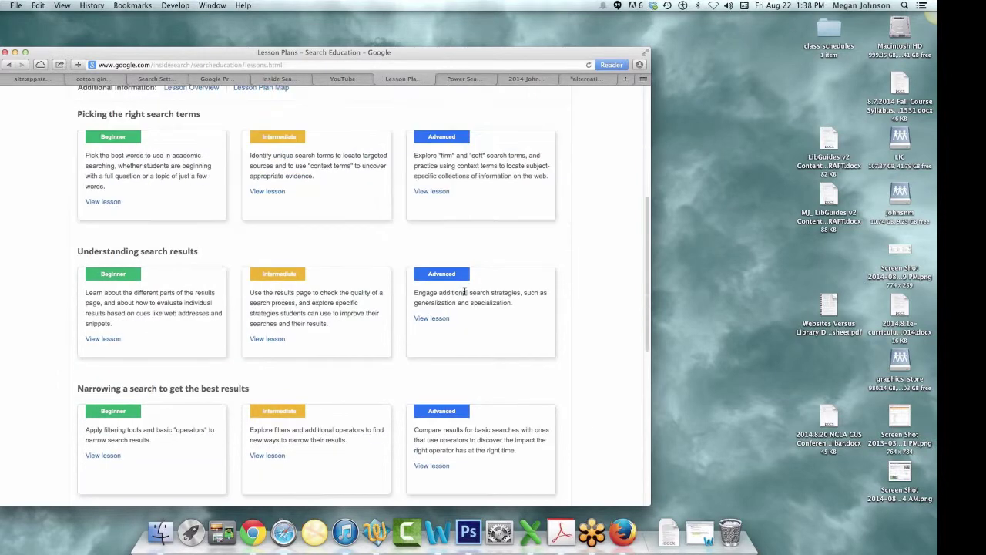
pyautogui.click(441, 78)
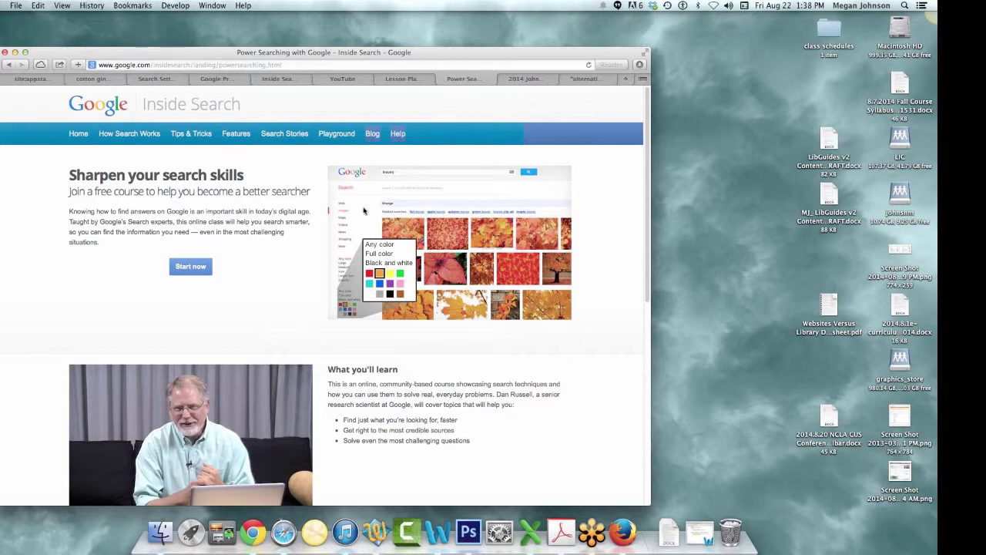
pyautogui.click(504, 79)
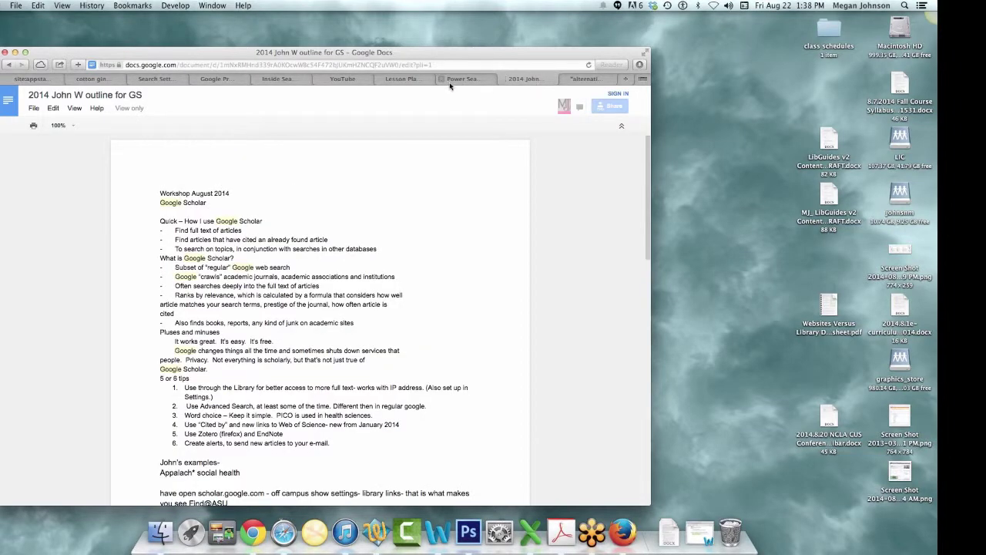
# - Revisit the Power Searching page and alternative-treatment example results, then the workshop outline
pyautogui.click(460, 79)
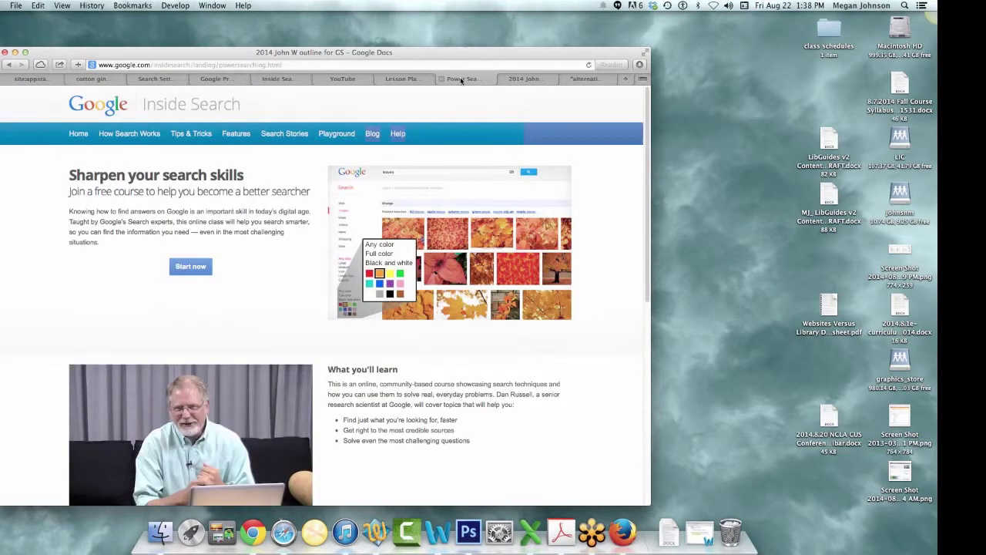
pyautogui.click(586, 83)
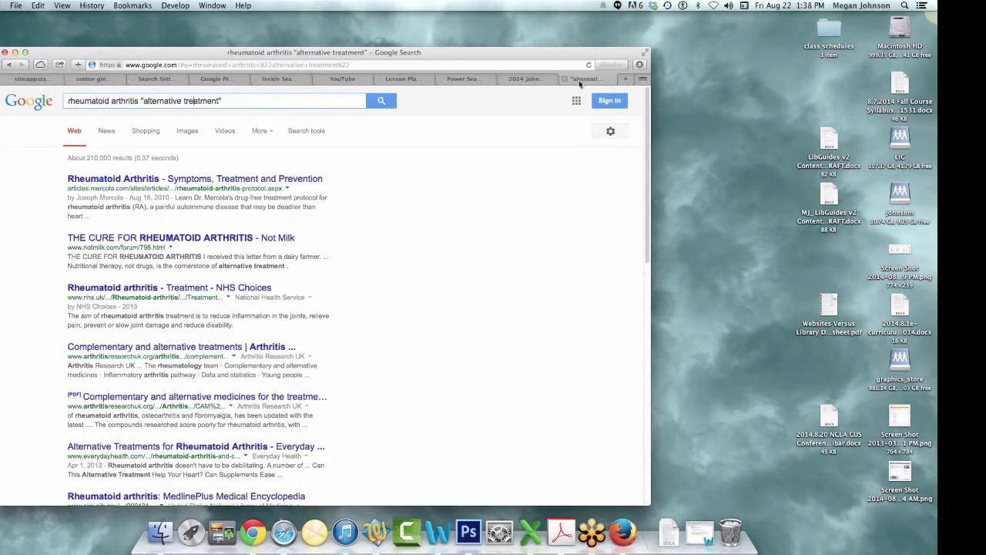
pyautogui.click(502, 79)
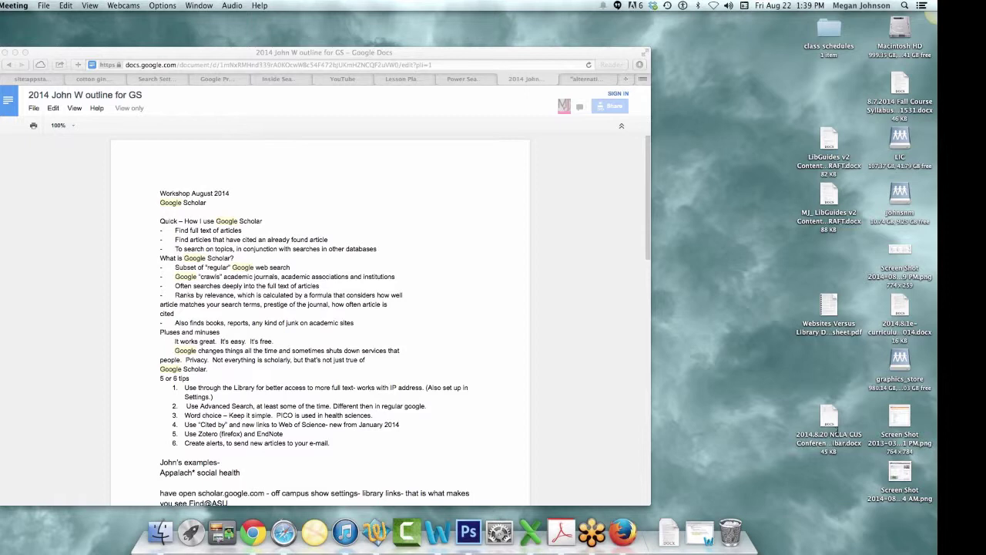
pyautogui.click(426, 58)
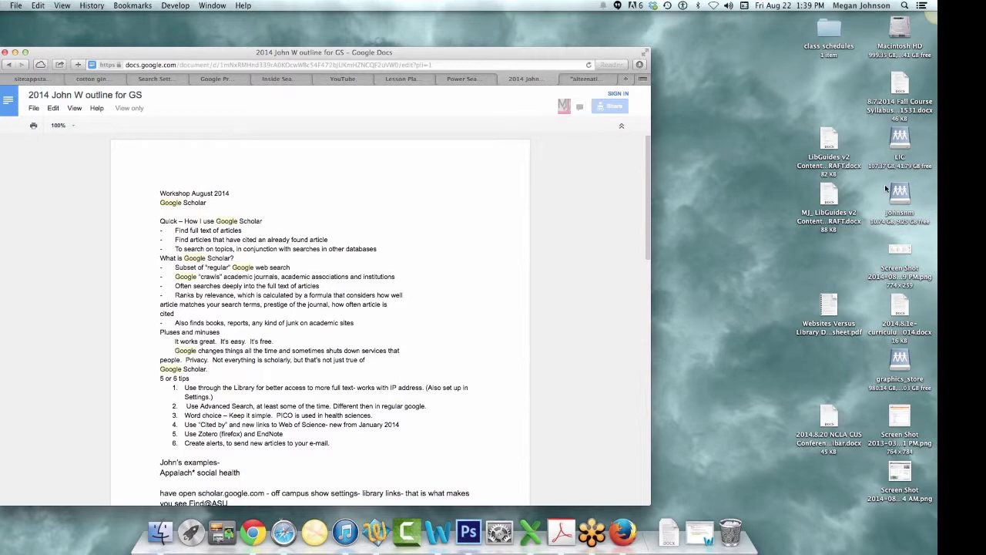
# - Show rheumatoid arthritis results limited to appstate.edu, then load the Belk Library home page via 'lib'
pyautogui.click(37, 80)
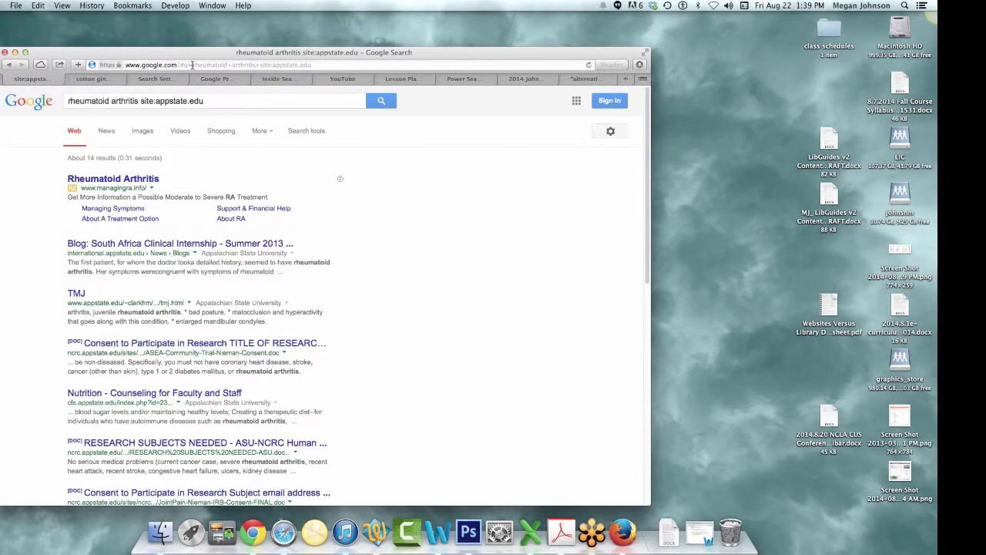
pyautogui.click(192, 65)
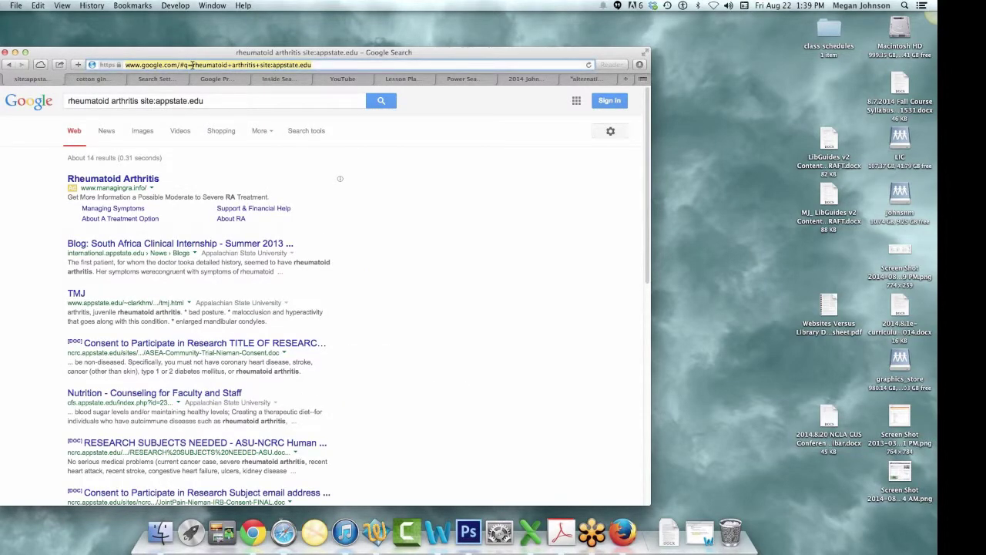
pyautogui.write('library.')
pyautogui.press('Return')
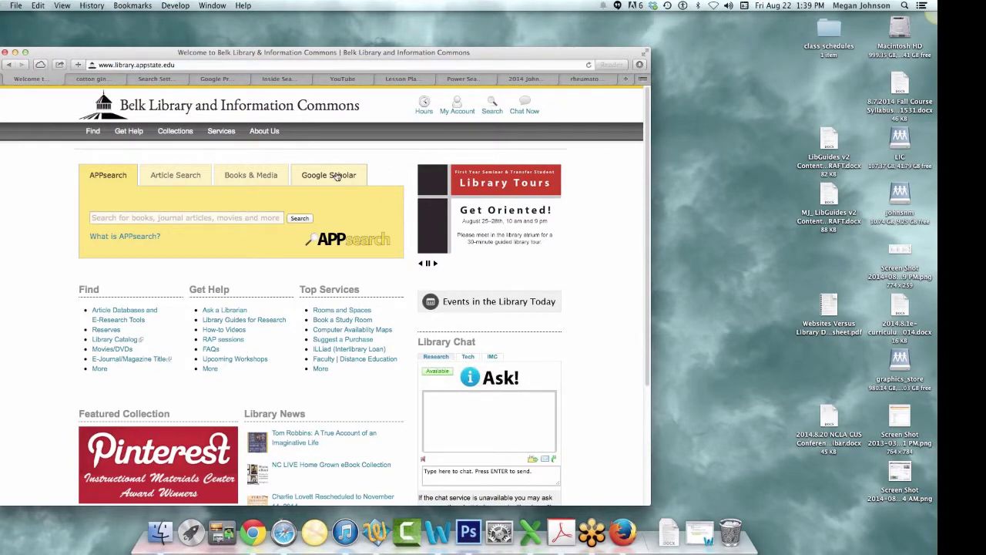
# - Set the Belk Library search box to Google Scholar, then bring the workshop outline forward
pyautogui.click(337, 175)
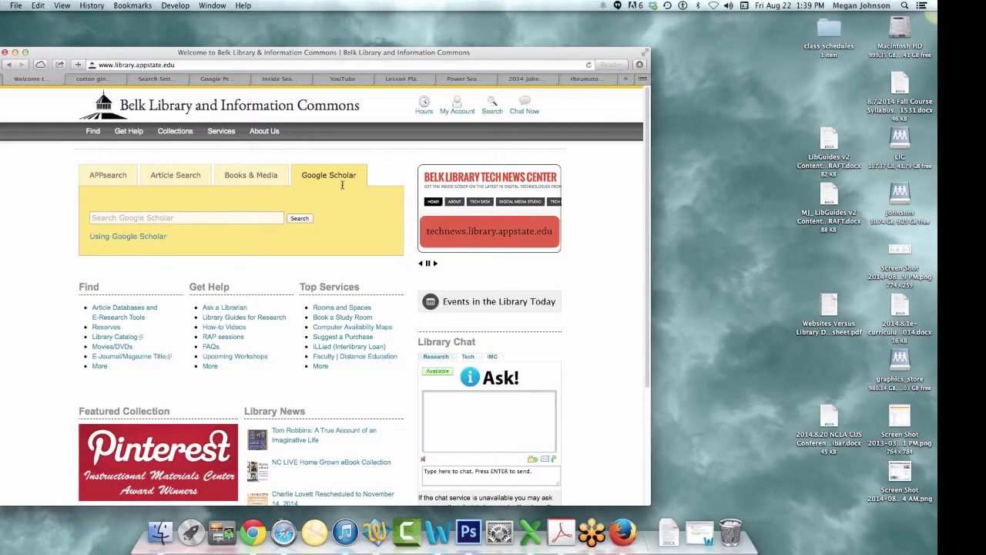
pyautogui.click(131, 219)
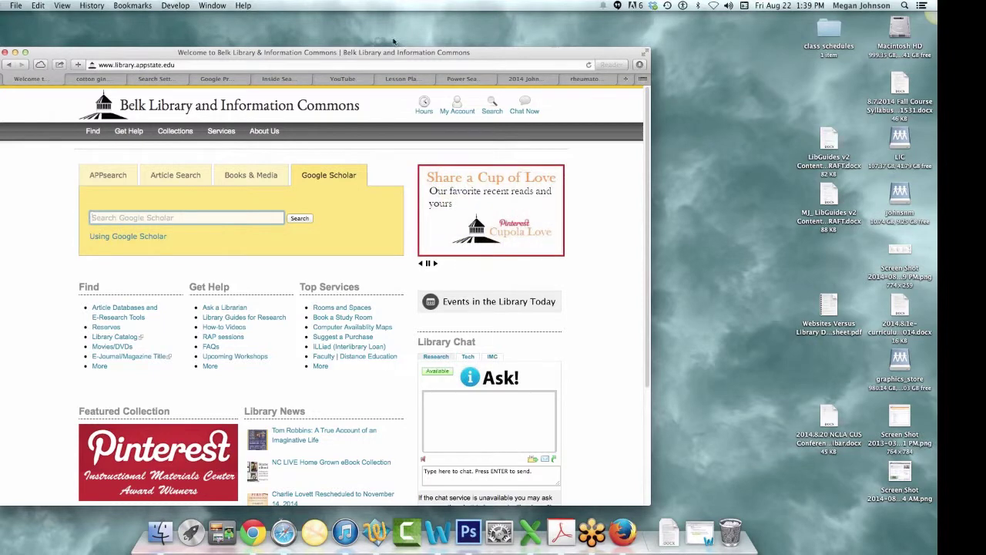
pyautogui.click(524, 79)
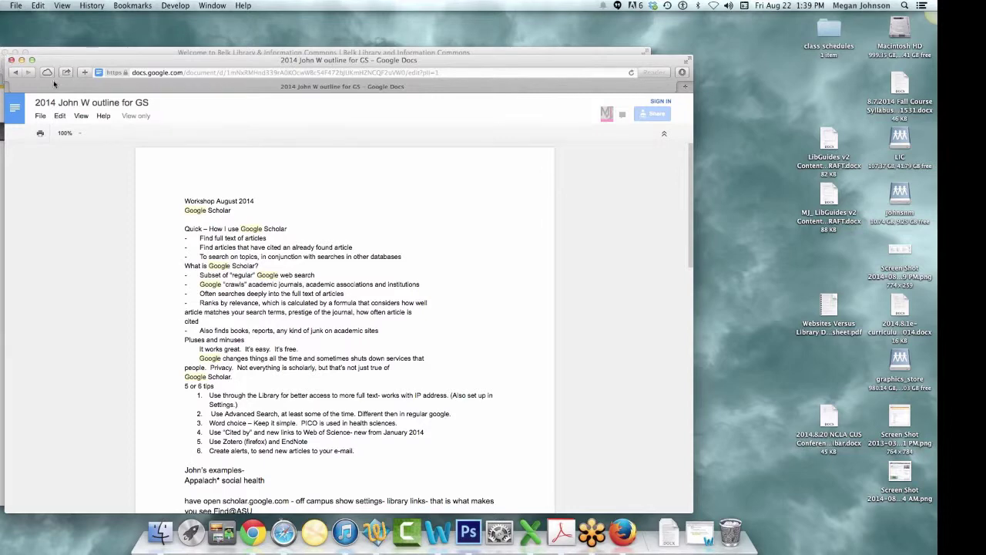
# - Reposition the outline window, select the 'Appalach* social health' example, and close back to the library page
pyautogui.moveTo(176, 66); pyautogui.dragTo(172, 50)
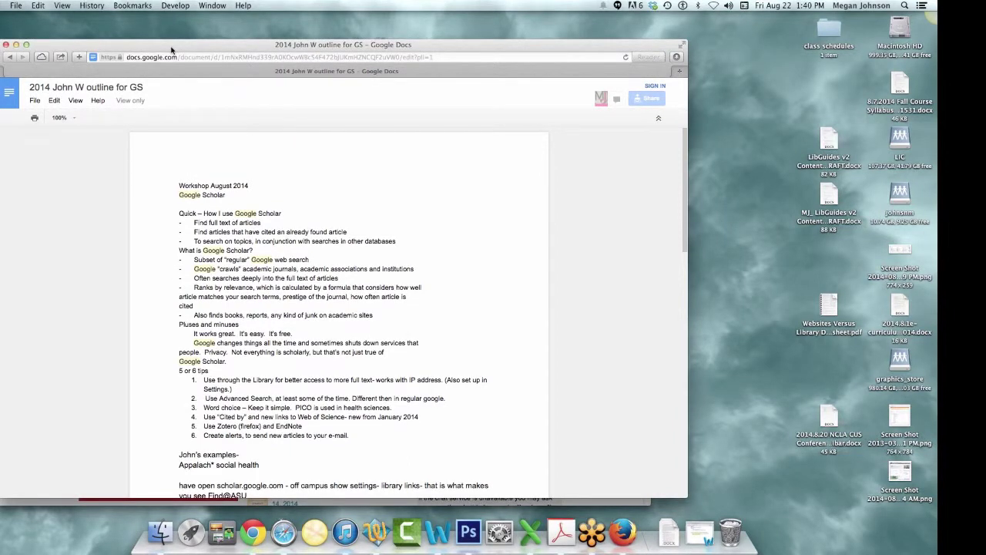
pyautogui.moveTo(171, 49); pyautogui.dragTo(124, 56)
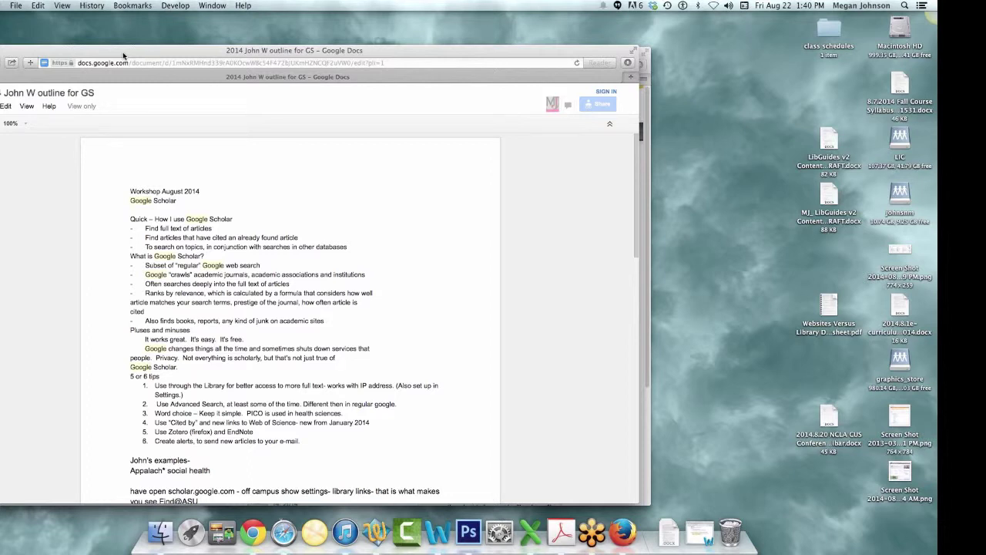
pyautogui.moveTo(123, 52); pyautogui.dragTo(124, 49)
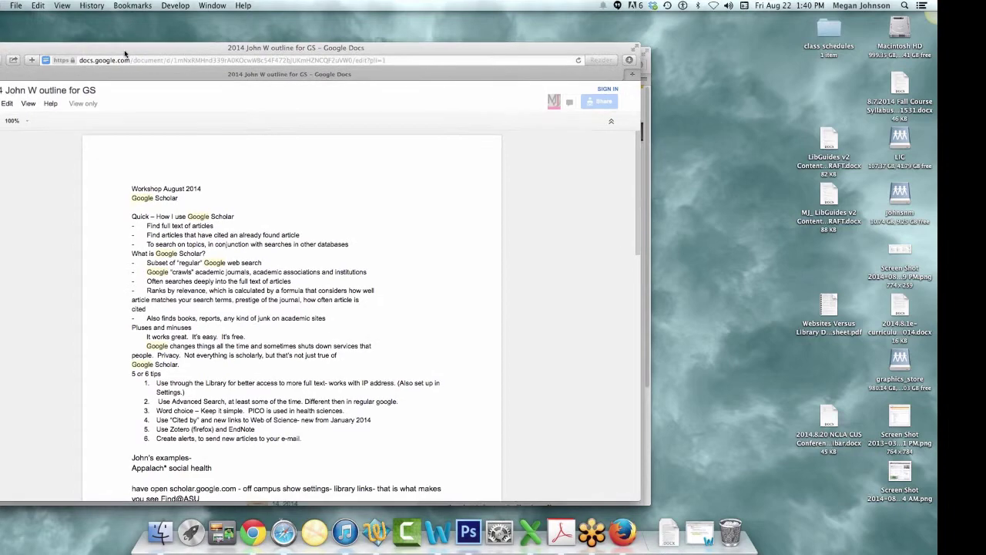
pyautogui.moveTo(214, 467); pyautogui.dragTo(125, 469)
pyautogui.press('super+c')
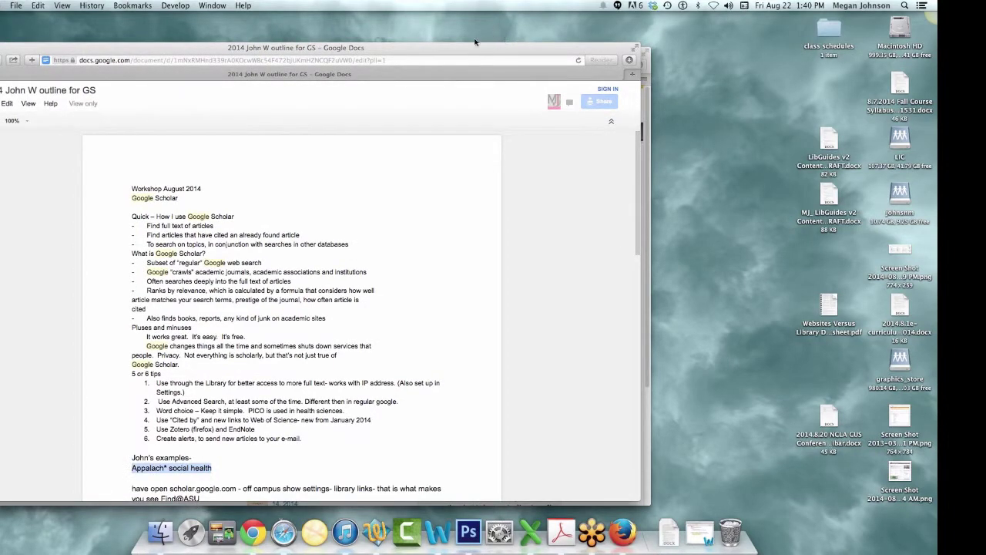
pyautogui.press('super+w')
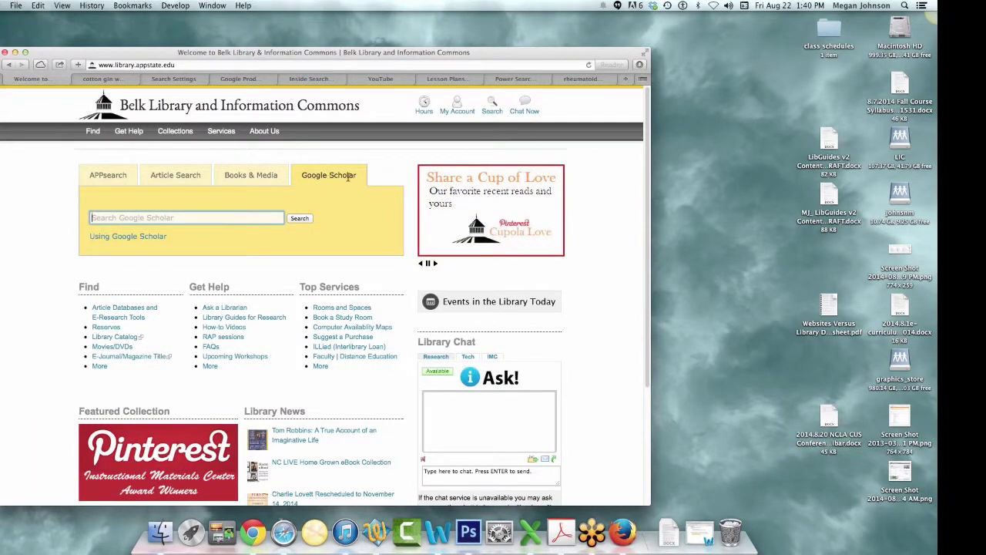
# - Paste 'Appalach* social health' into the library's Scholar box, check My Account login, and search
pyautogui.press('super+v')
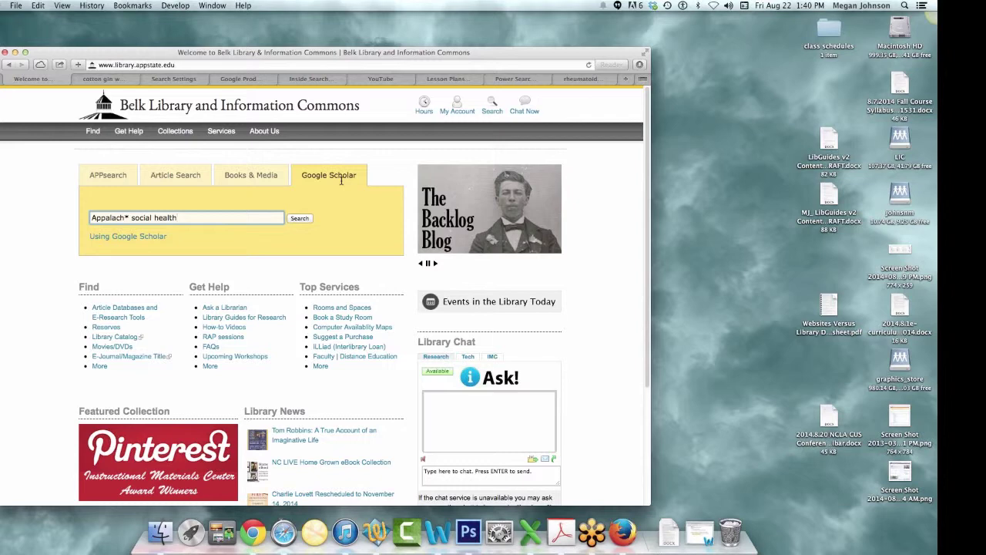
pyautogui.click(459, 111)
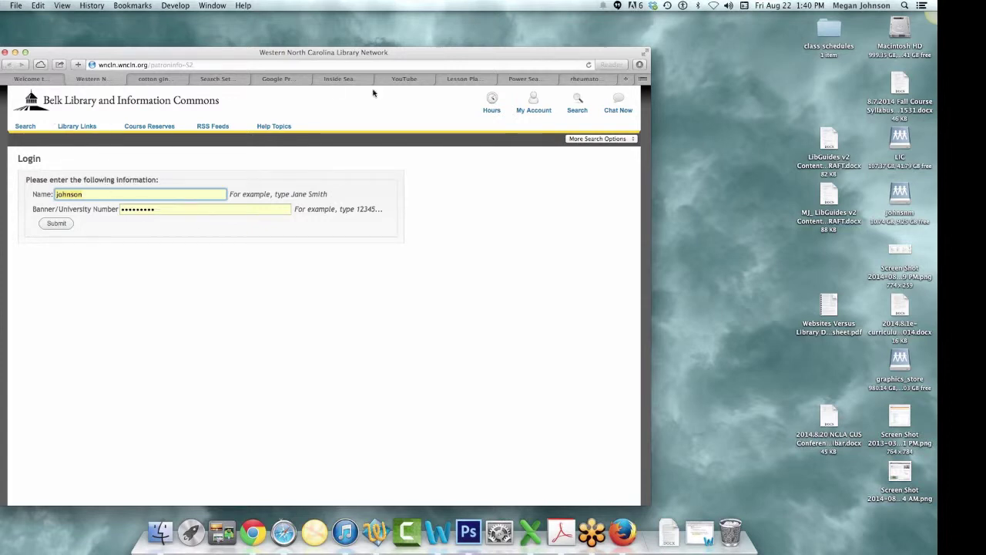
pyautogui.click(36, 80)
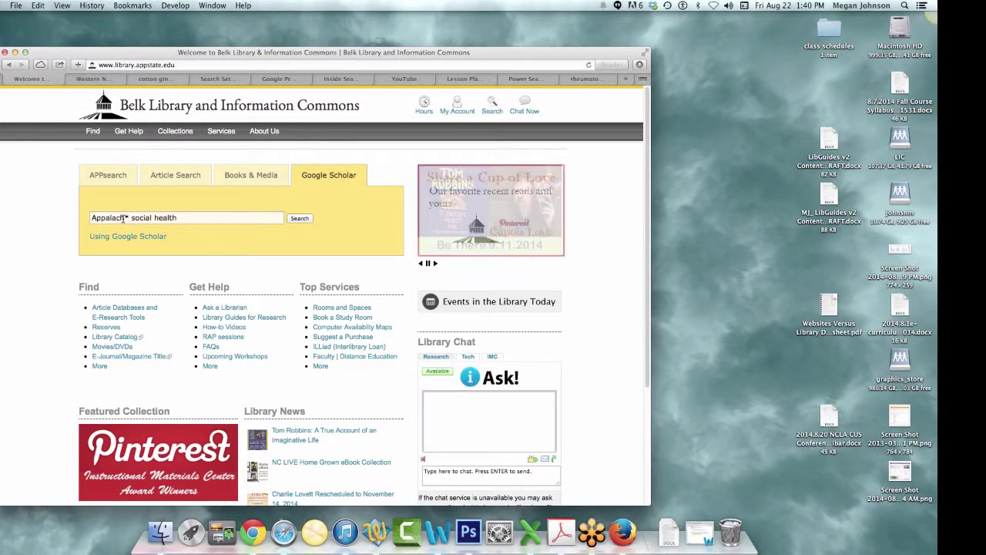
pyautogui.click(299, 219)
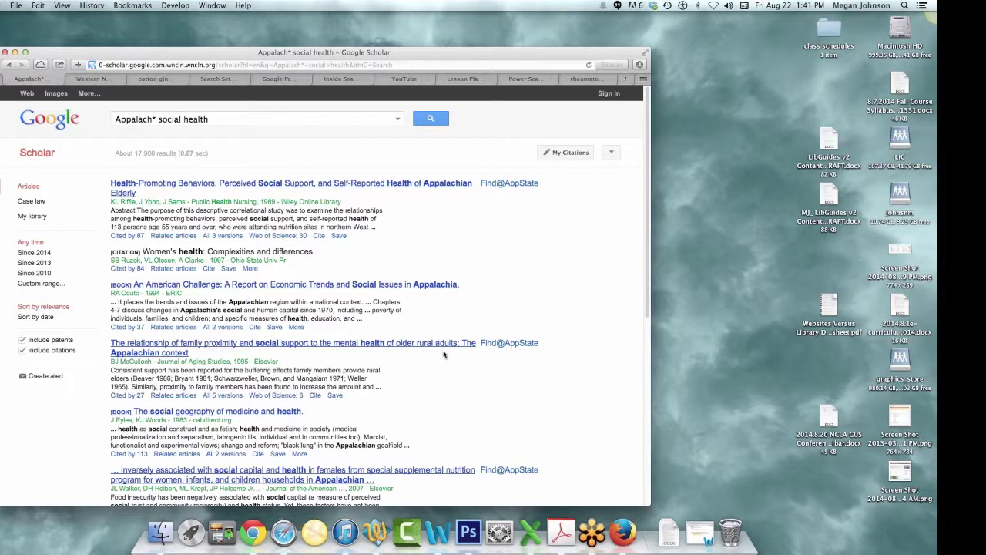
# - View the regional library network login, then load scholar.google.com
pyautogui.click(91, 79)
pyautogui.click(168, 65)
pyautogui.write('scholar.google.com')
pyautogui.press('Return')
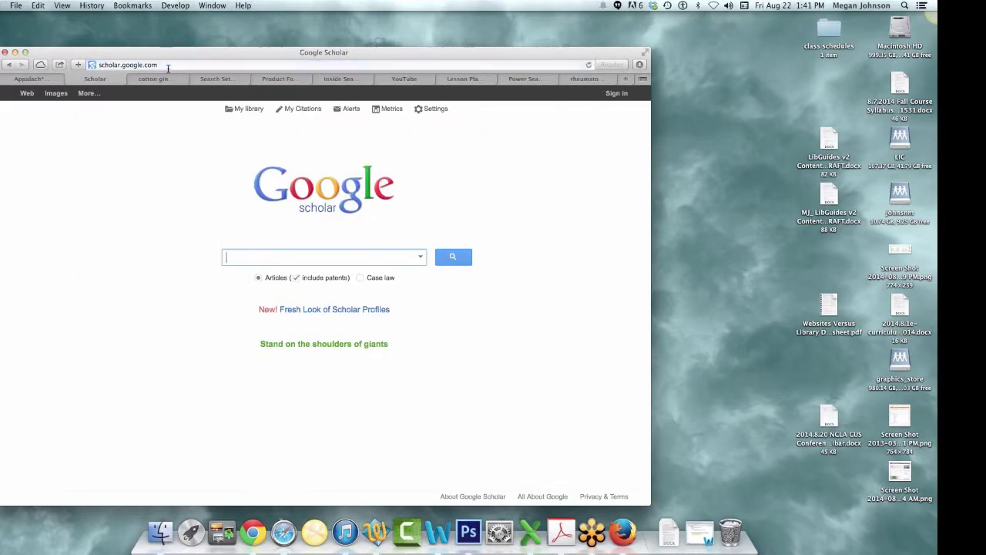
# - In Scholar Settings, look up 'harvard' under Library links
pyautogui.click(435, 109)
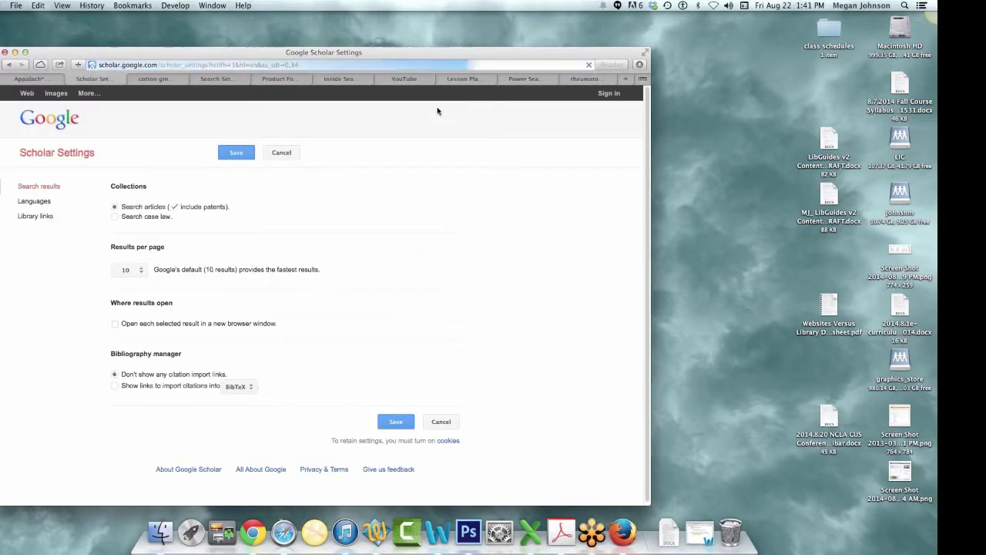
pyautogui.click(36, 215)
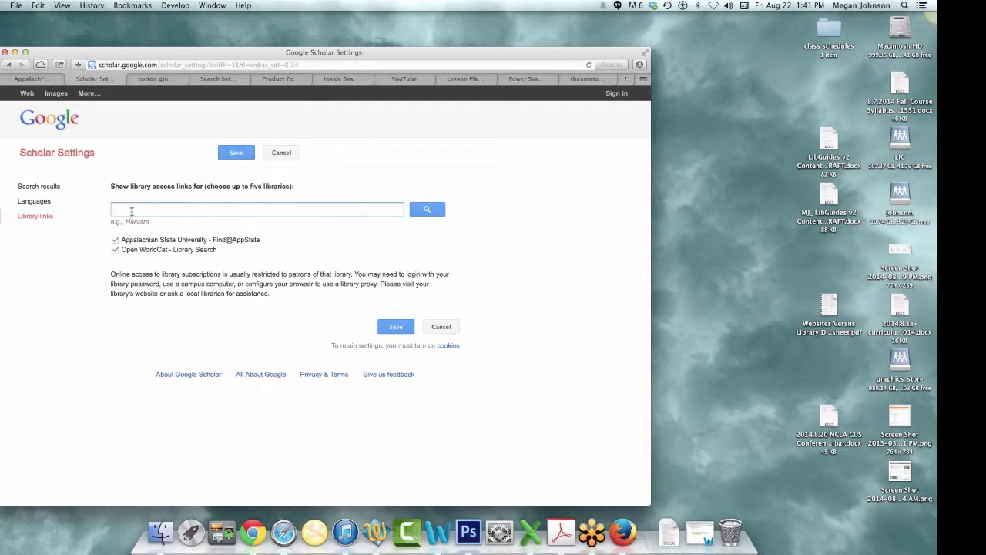
pyautogui.write('harvard')
pyautogui.press('Return')
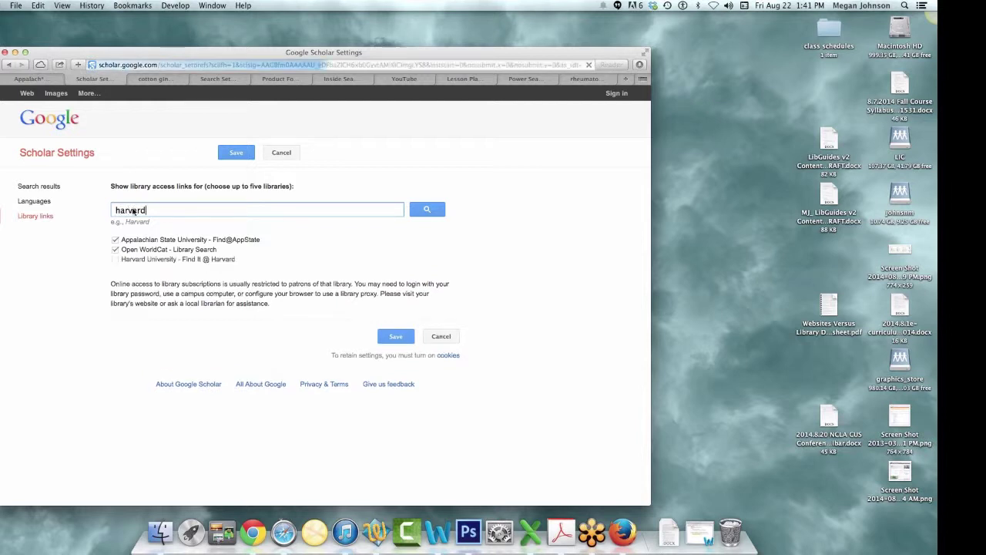
pyautogui.click(440, 212)
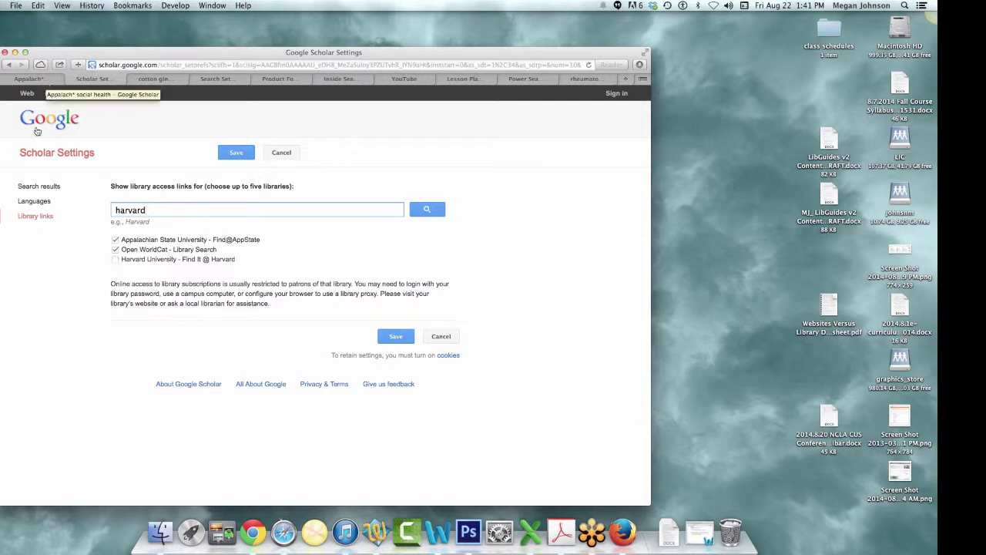
# - View the Search results and Languages settings, then return to the Appalach* social health results
pyautogui.click(33, 189)
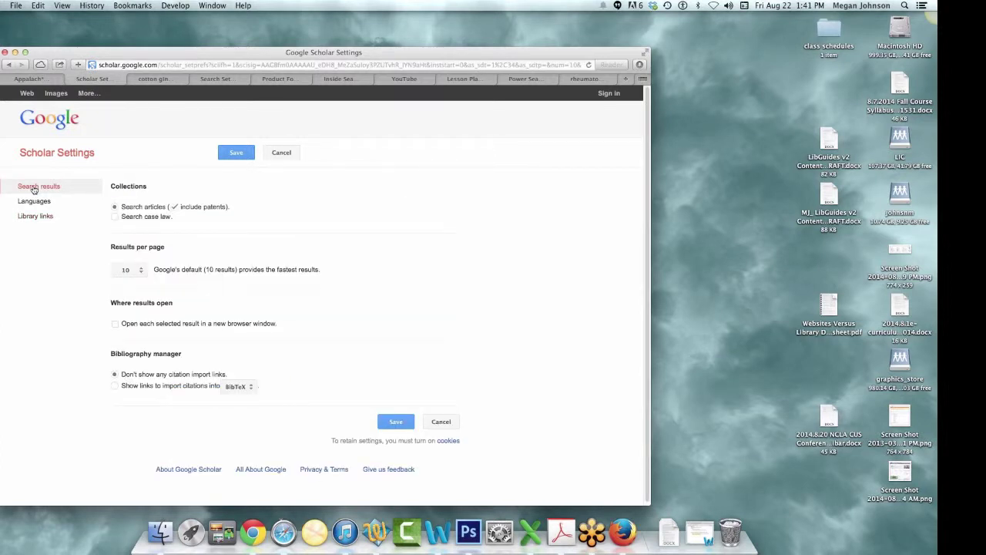
pyautogui.click(31, 201)
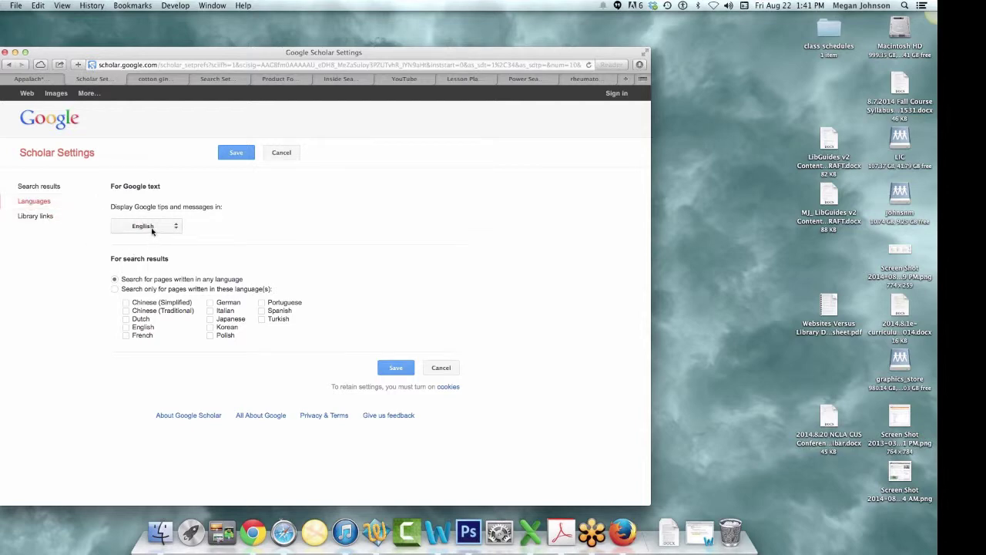
pyautogui.click(9, 79)
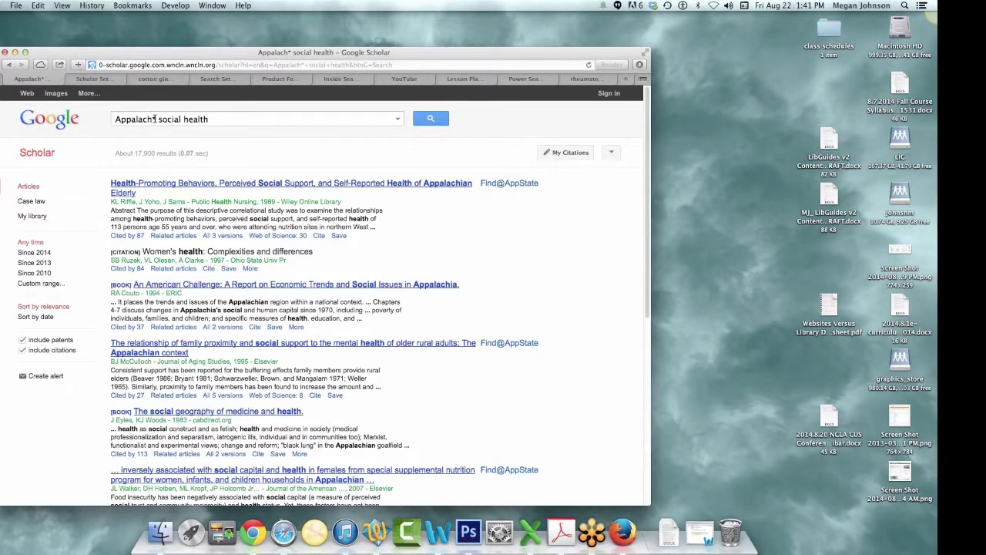
# - Limit the Appalach* social health results to since 2010 and one author via Advanced Scholar Search
pyautogui.click(42, 275)
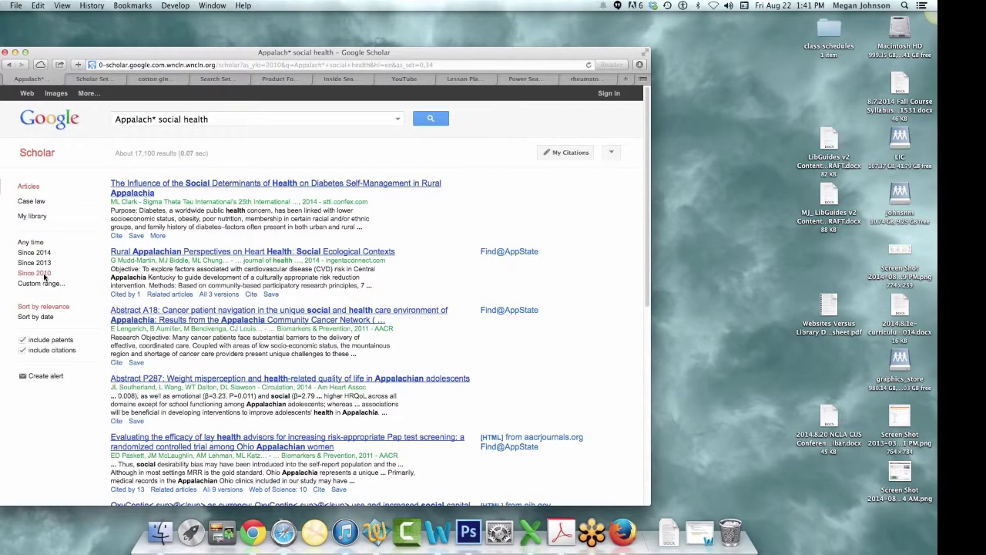
pyautogui.click(398, 122)
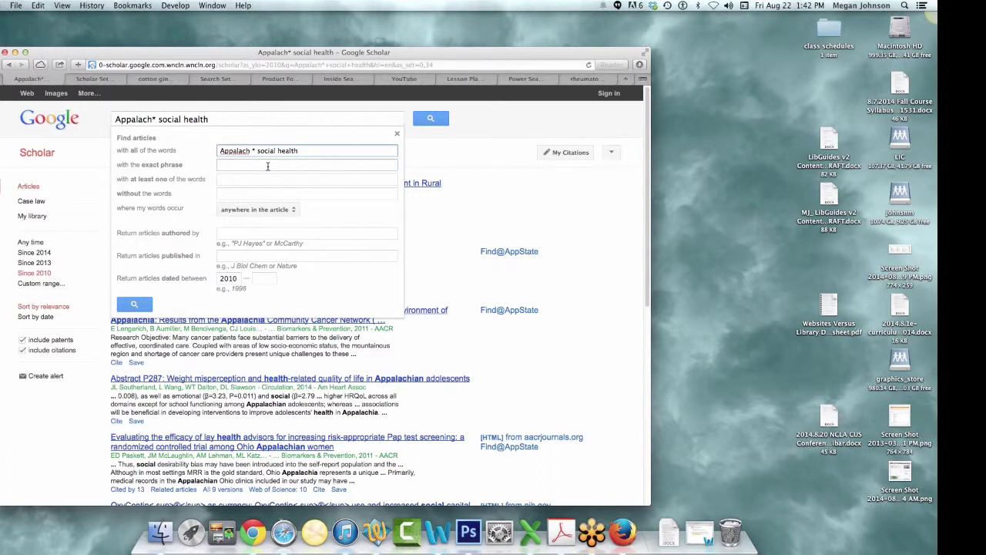
pyautogui.click(244, 231)
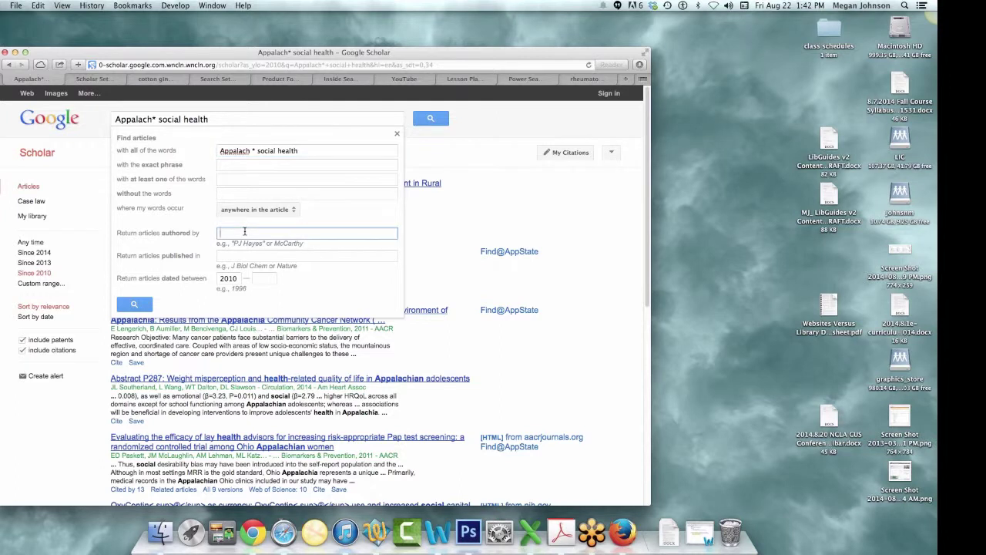
pyautogui.write('keege')
pyautogui.press('BackSpace')
pyautogui.write('fe')
pyautogui.press('Return')
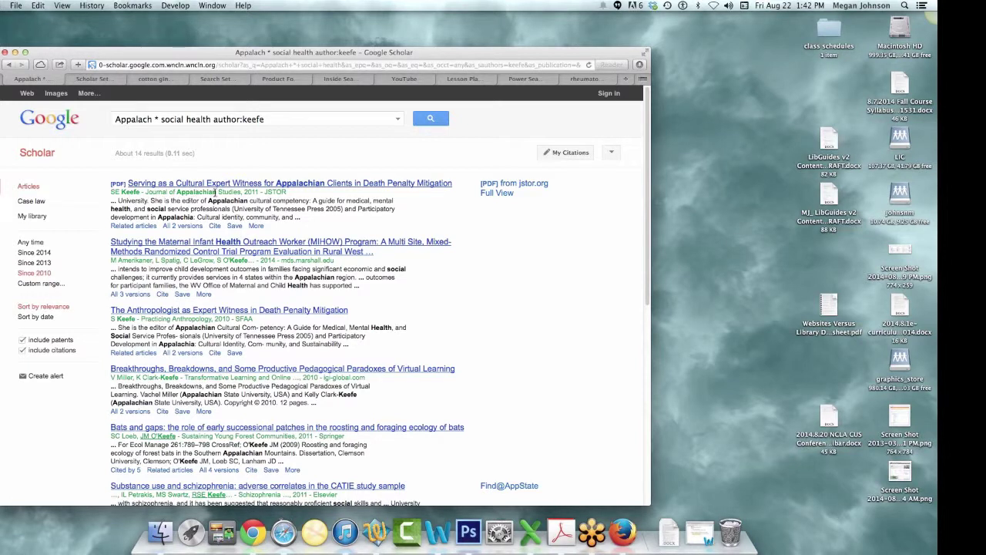
# - Start a Scholar alert and replace its author-limited query with 'telsa'
pyautogui.click(251, 119)
pyautogui.doubleClick(250, 119)
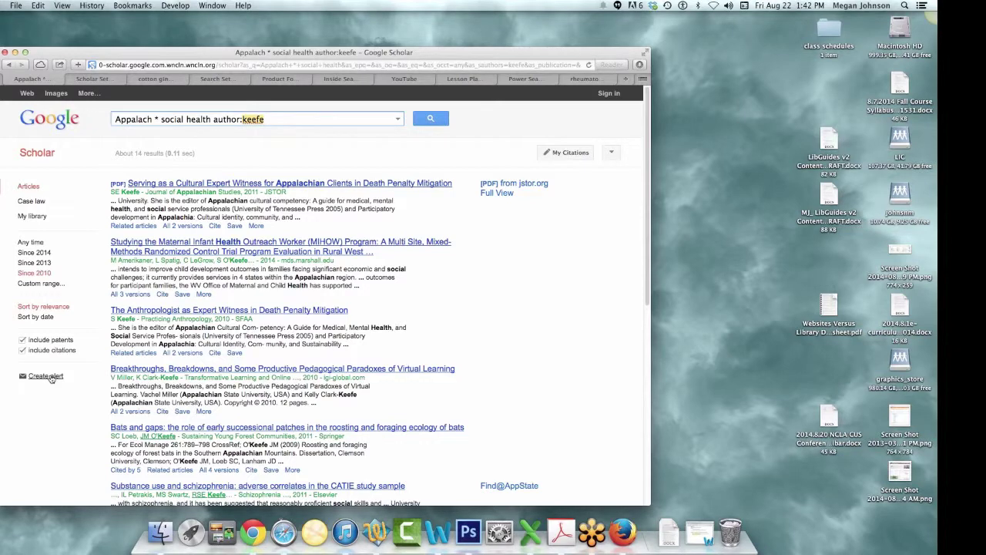
pyautogui.click(46, 376)
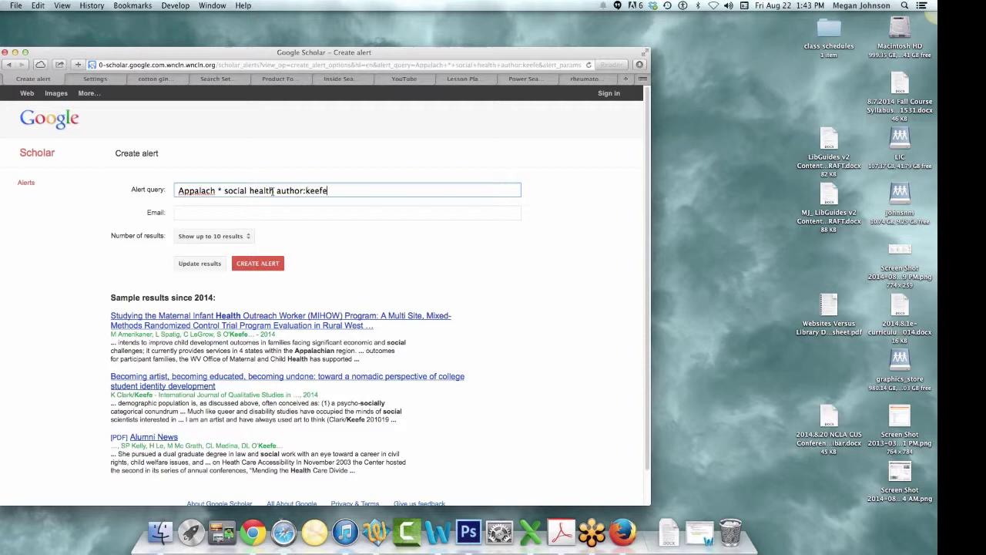
pyautogui.moveTo(329, 193); pyautogui.dragTo(275, 193)
pyautogui.press('BackSpace')
pyautogui.moveTo(282, 191); pyautogui.dragTo(109, 189)
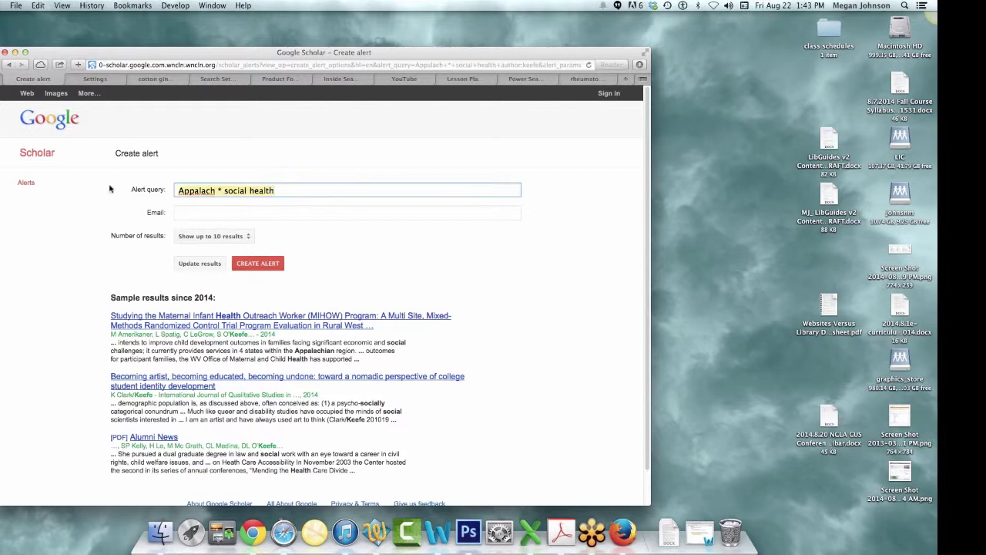
pyautogui.write('telsa')
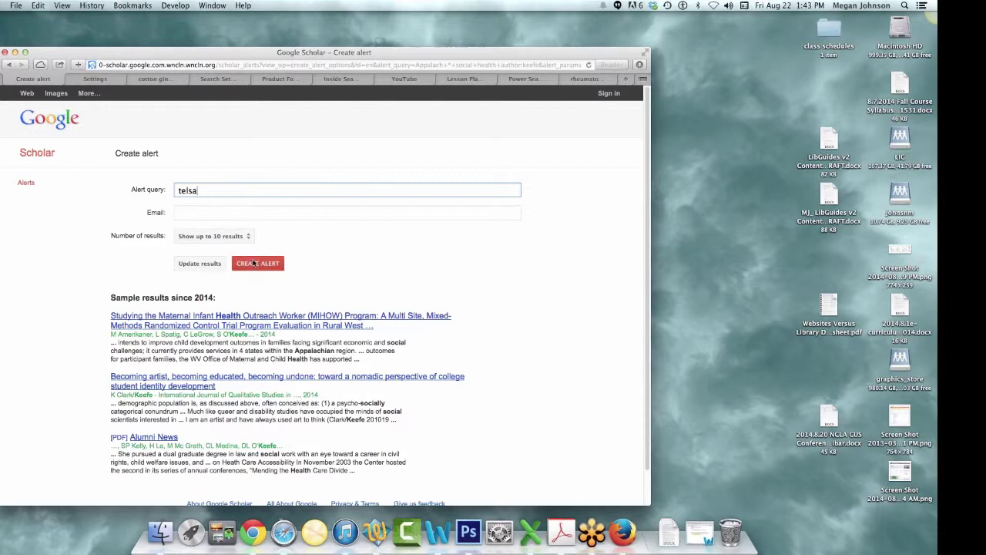
# - Submit the telsa alert and fill in the recipient e-mail address
pyautogui.click(255, 266)
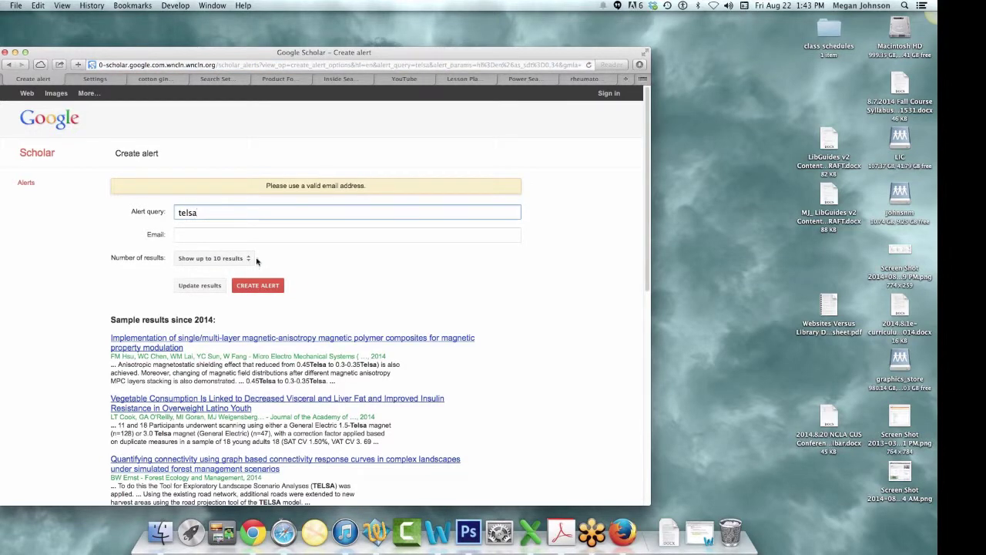
pyautogui.click(210, 240)
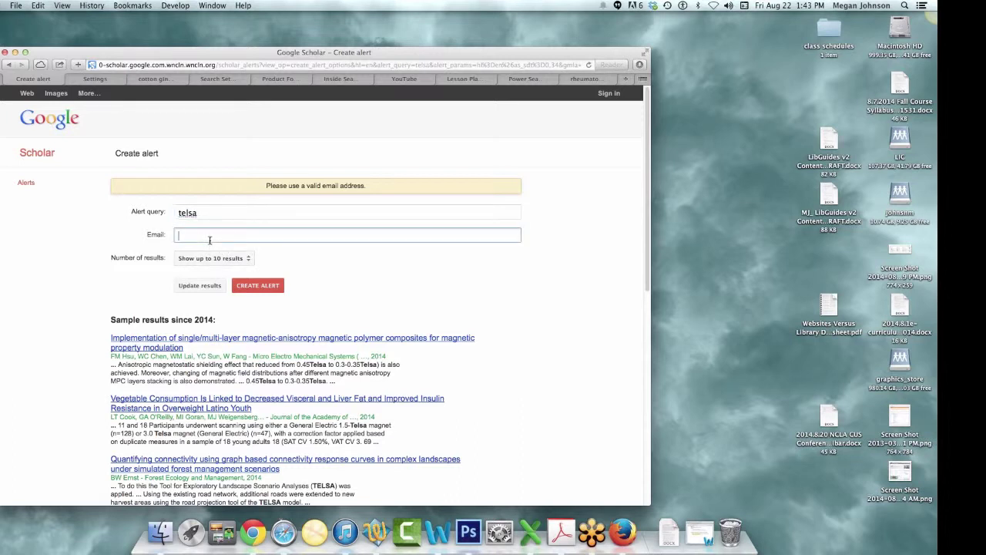
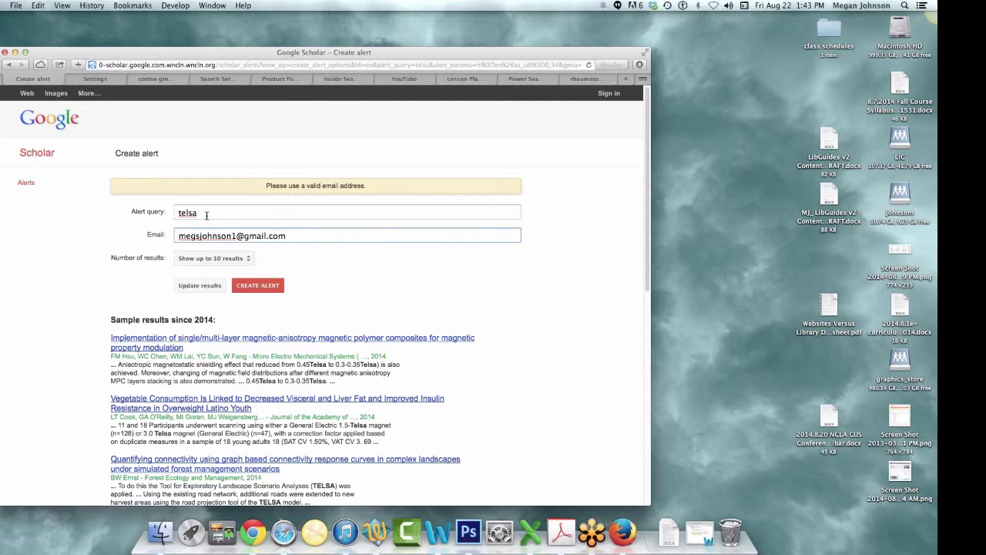
# - Glance at the back-history list, then load the library homepage by typing 'lib' in the address bar
pyautogui.click(9, 66)
pyautogui.click(24, 79)
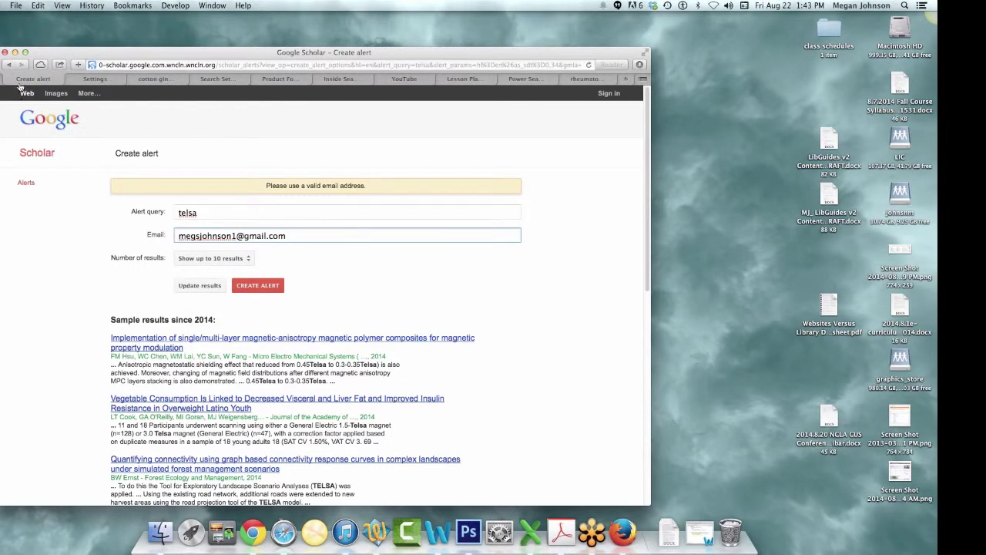
pyautogui.click(9, 67)
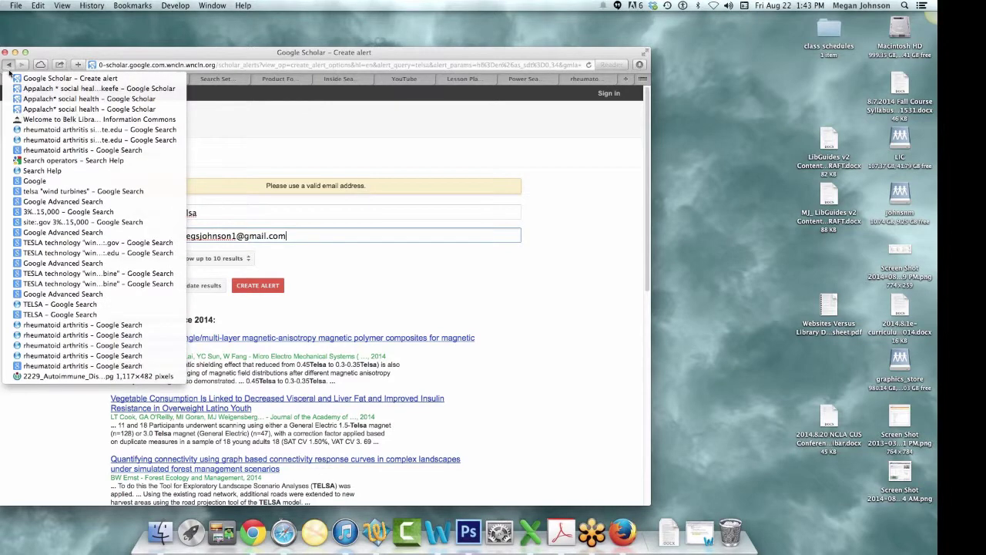
pyautogui.click(334, 315)
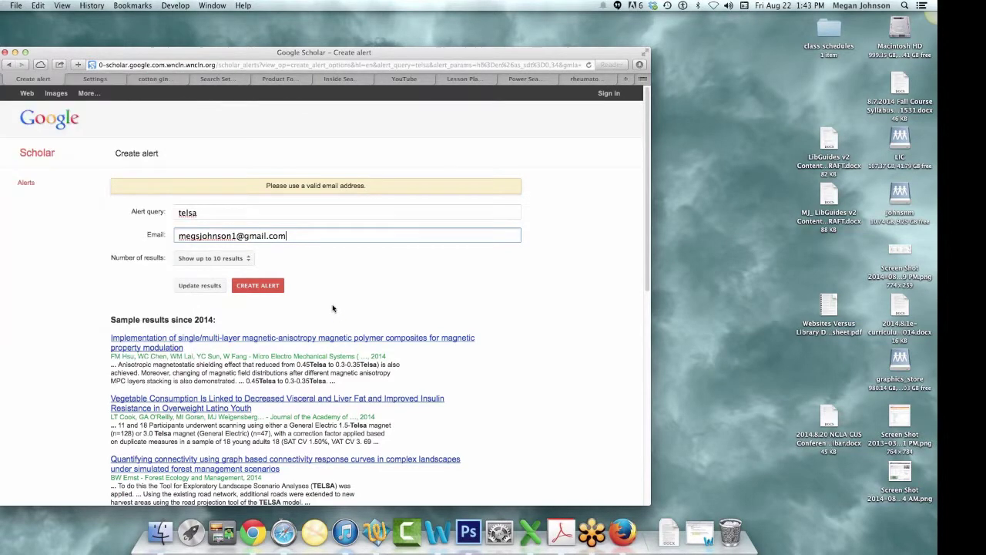
pyautogui.click(166, 65)
pyautogui.press('BackSpace')
pyautogui.write('library.appstate.edu')
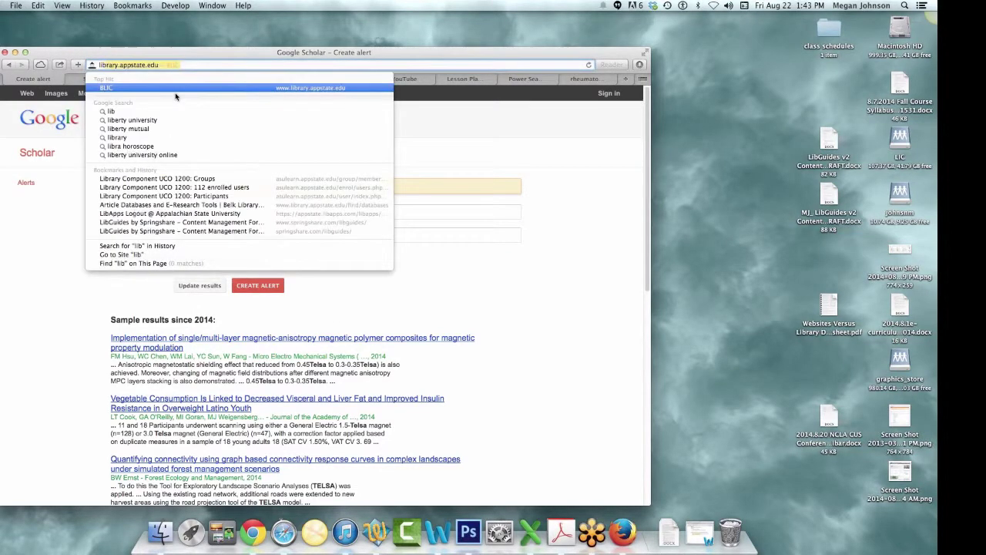
pyautogui.press('Return')
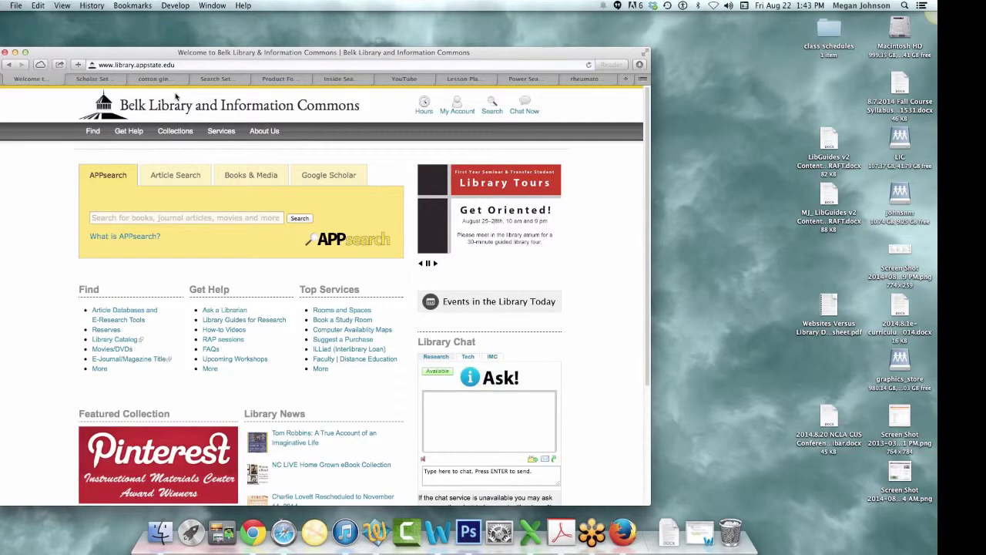
# - Search 'social healthy' through the library's Google Scholar box
pyautogui.click(351, 181)
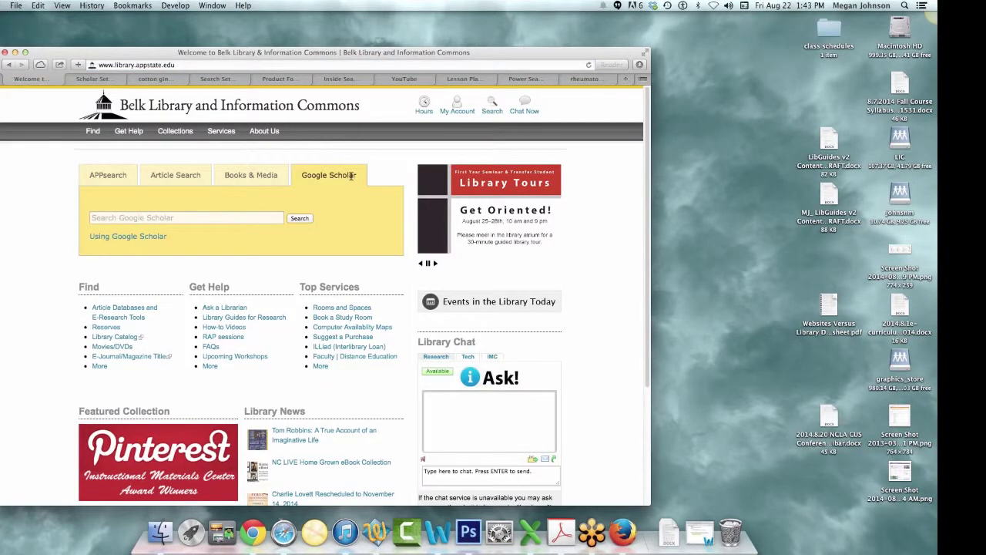
pyautogui.click(263, 219)
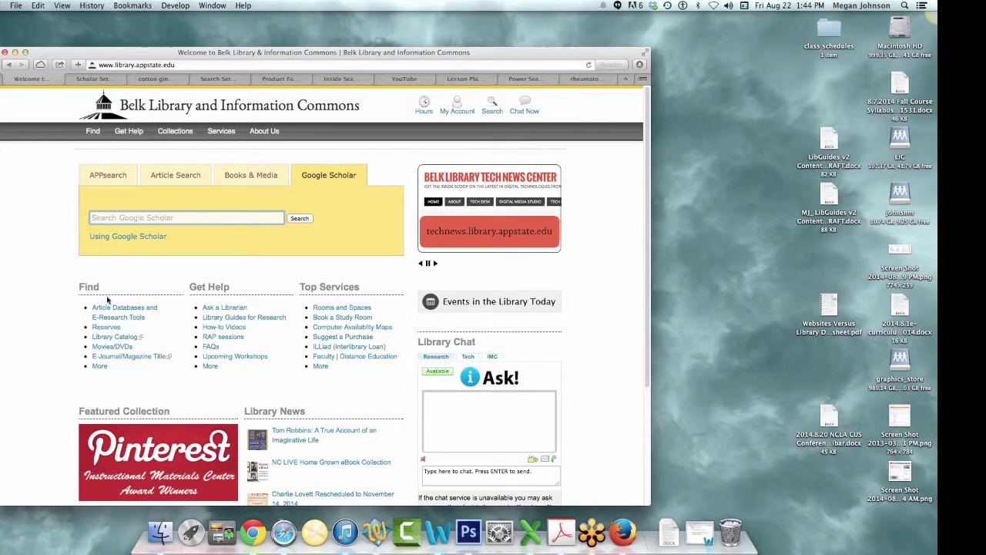
pyautogui.write('sco')
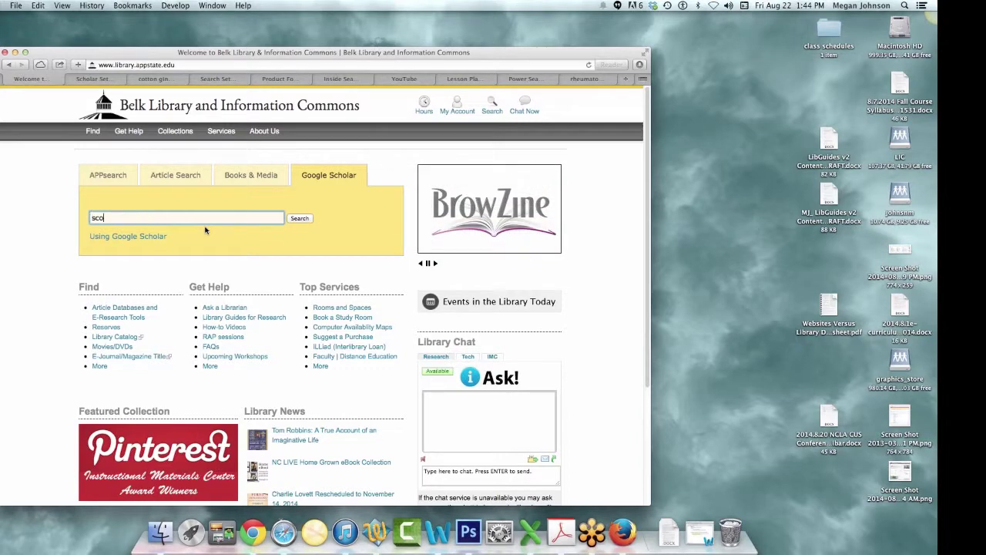
pyautogui.press('BackSpace')
pyautogui.press('BackSpace')
pyautogui.write('ocial healthy')
pyautogui.press('Return')
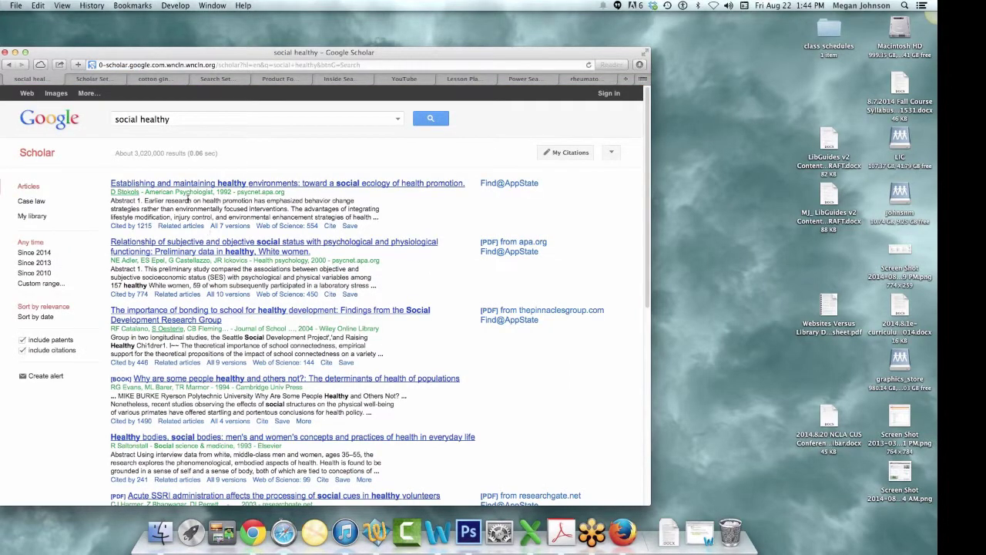
# - Limit the 'social healthy' Scholar results to articles since 2010, glancing at My Citations before returning
pyautogui.click(209, 123)
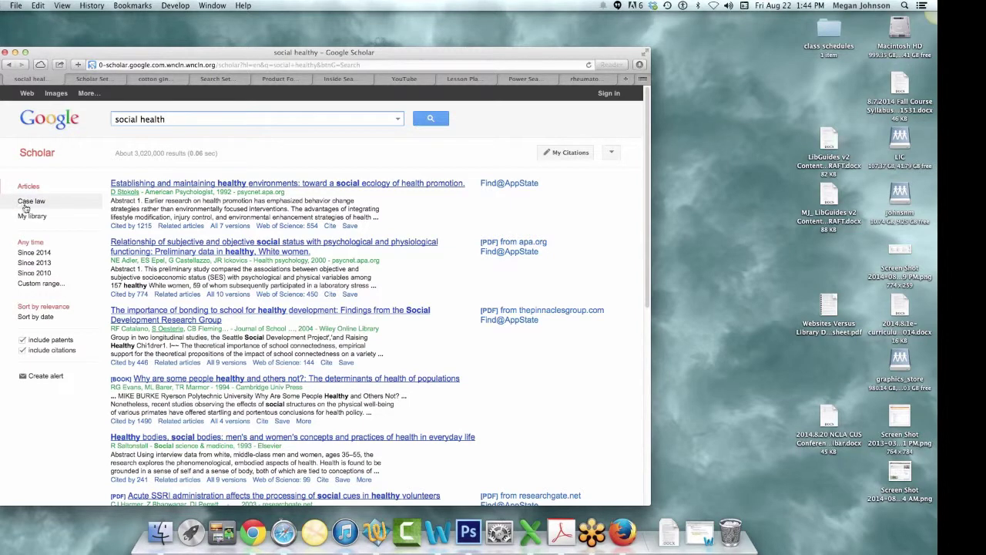
pyautogui.click(27, 274)
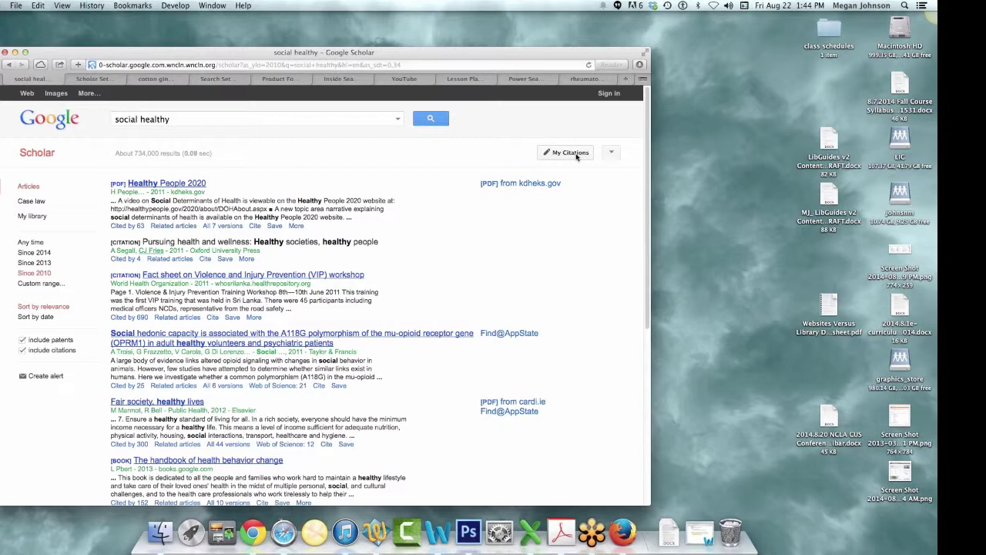
pyautogui.click(576, 157)
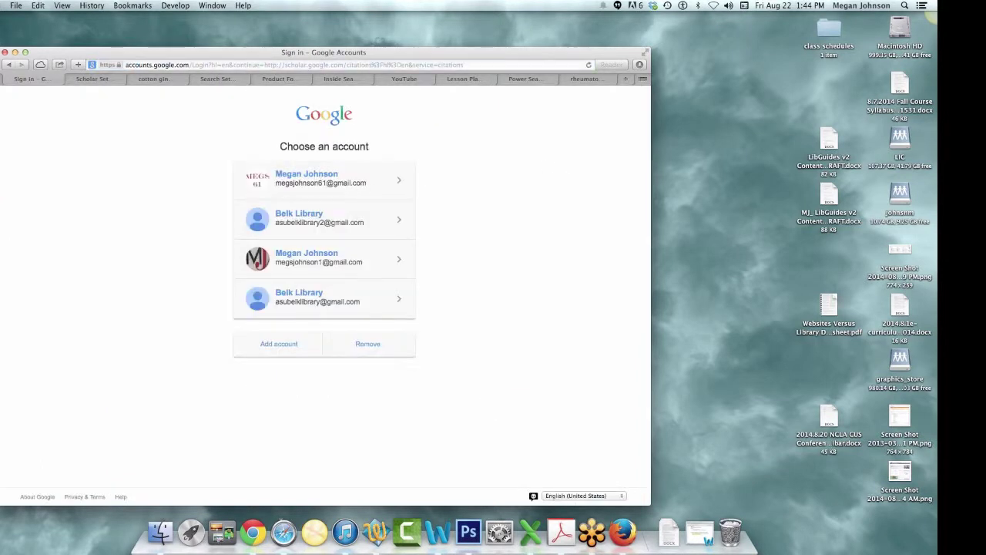
pyautogui.click(9, 66)
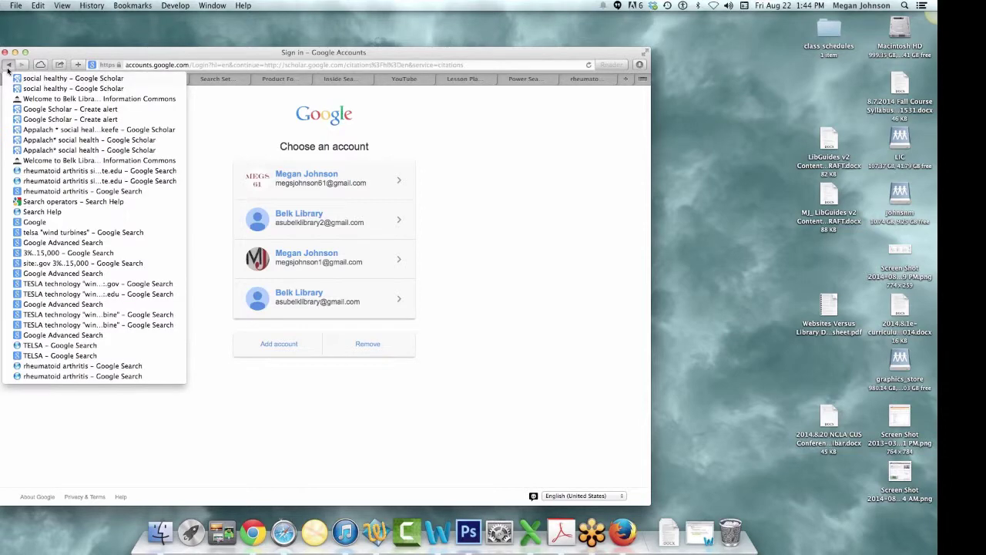
pyautogui.click(9, 68)
pyautogui.click(10, 66)
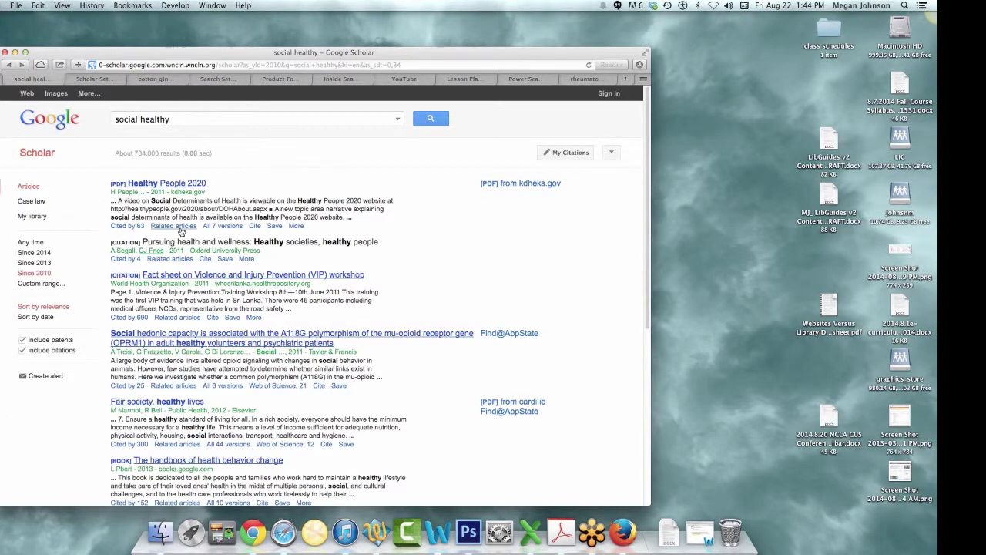
# - Export the Healthy People 2020 citation to EndNote, remembering EndNote as the bibliography manager
pyautogui.click(256, 228)
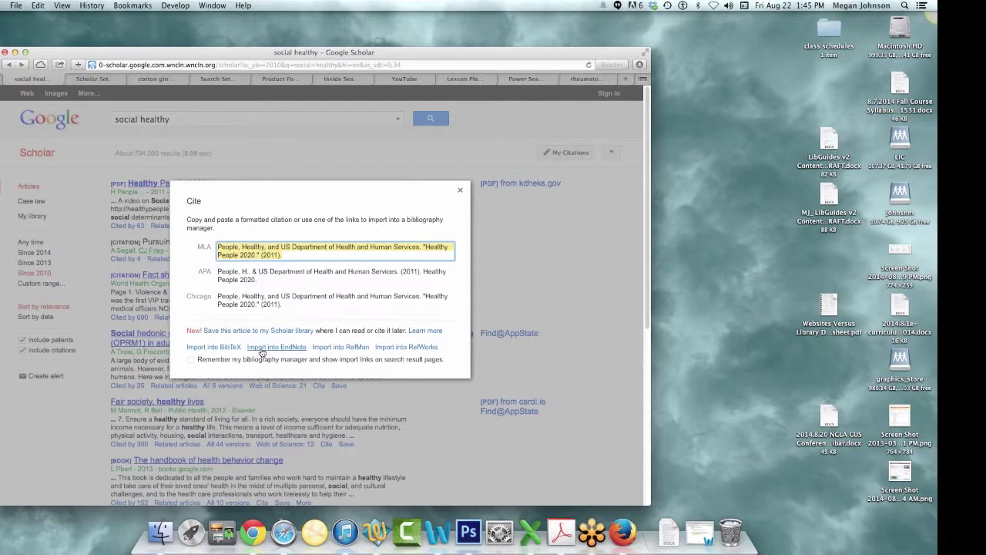
pyautogui.click(191, 362)
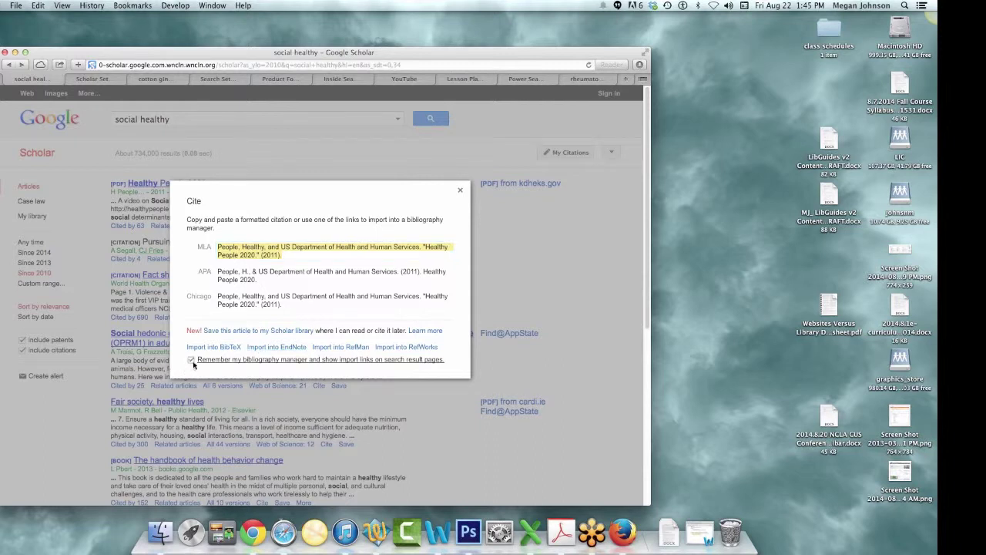
pyautogui.click(268, 349)
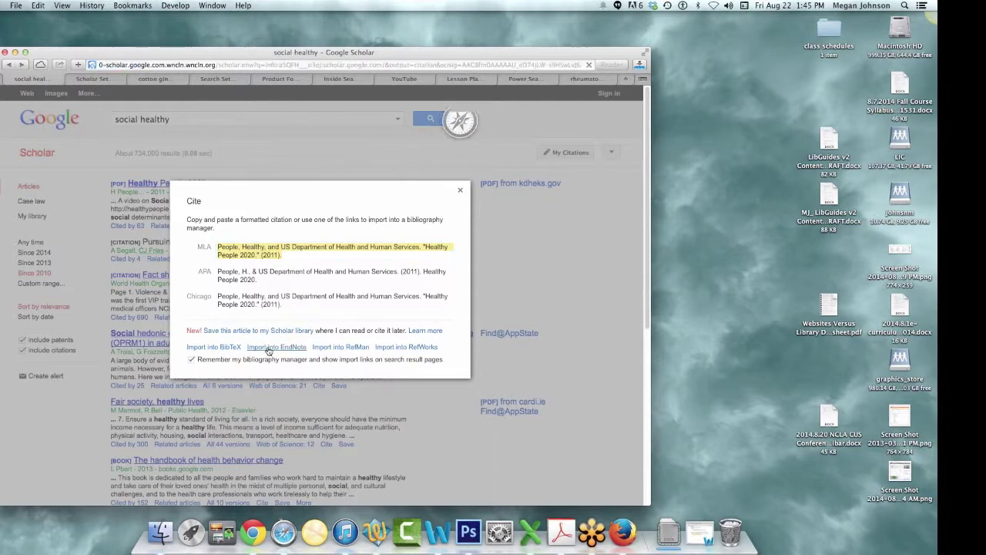
# - Confirm scholar.enw is in Downloads, then close the Cite dialog to return to the results
pyautogui.click(670, 534)
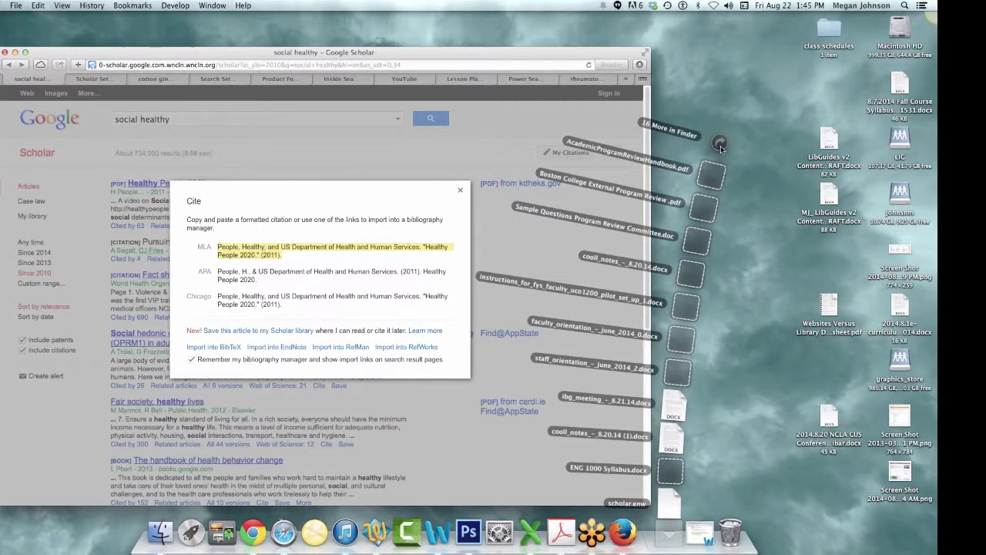
pyautogui.click(719, 143)
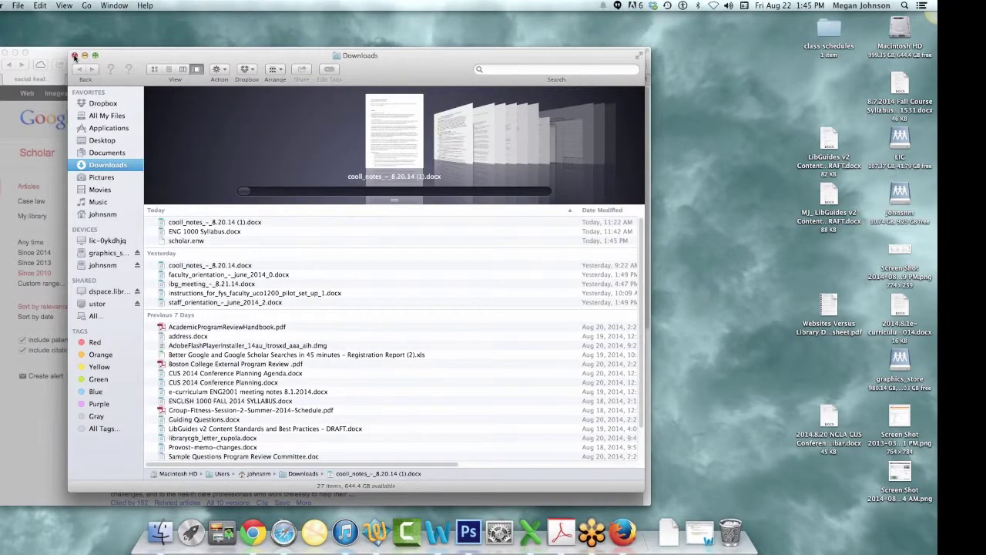
pyautogui.click(74, 56)
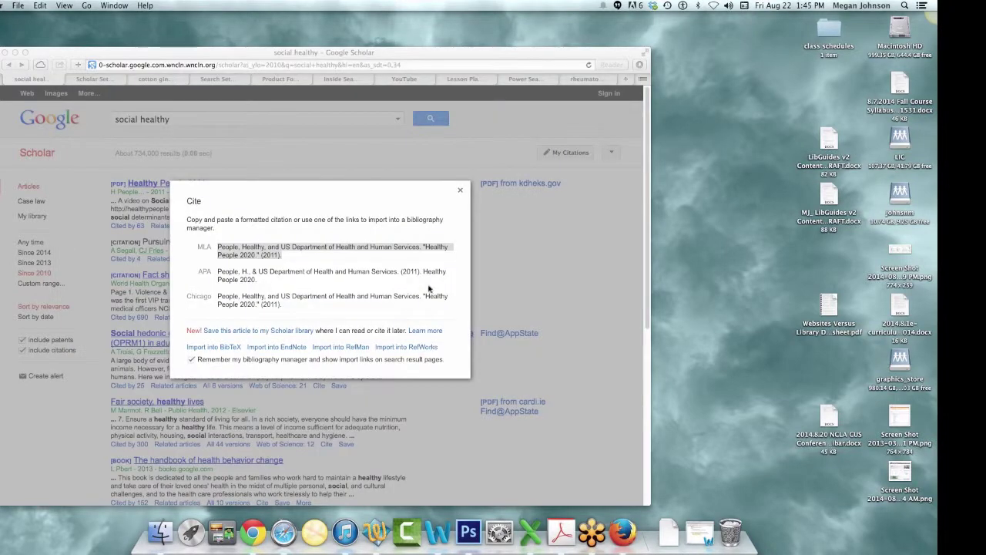
pyautogui.click(460, 191)
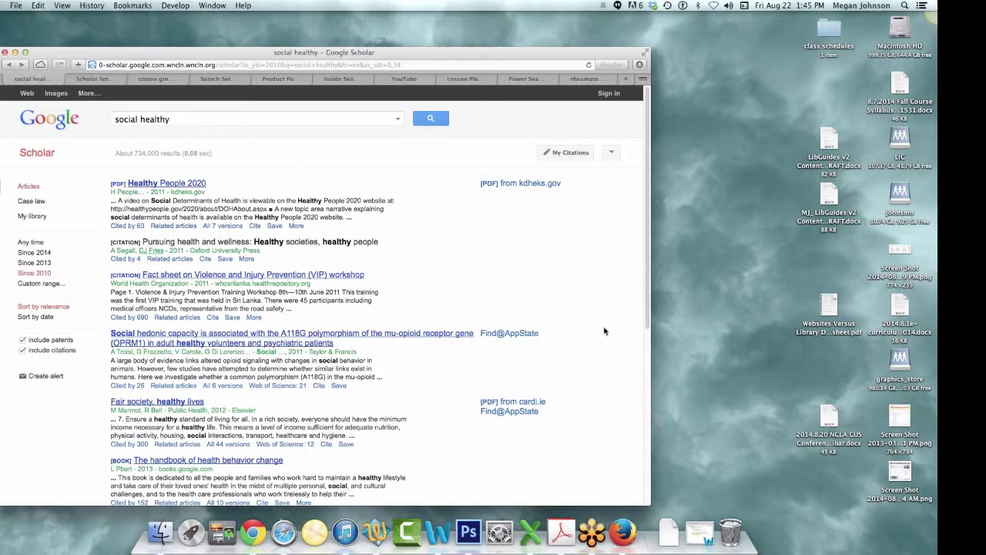